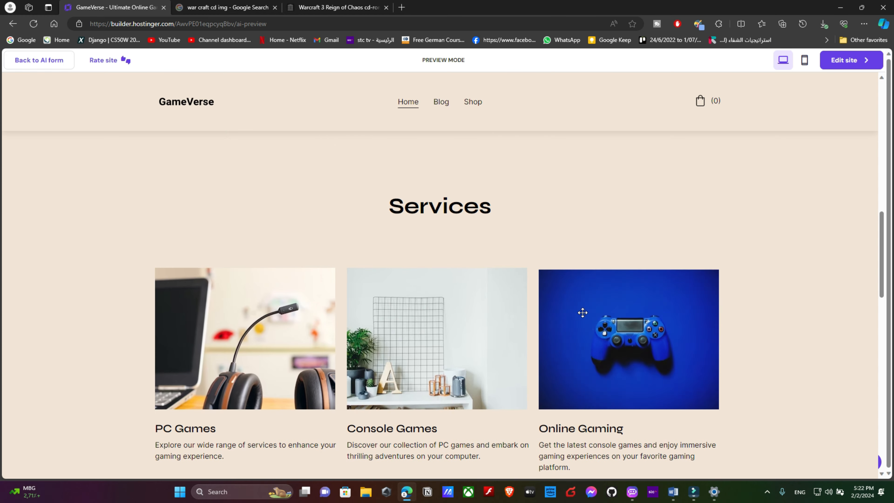
- Review the home page preview, including the Welcome banner, Services, image gallery, contact form and footer
scroll(612, 333, down, 7)
scroll(560, 223, down, 10)
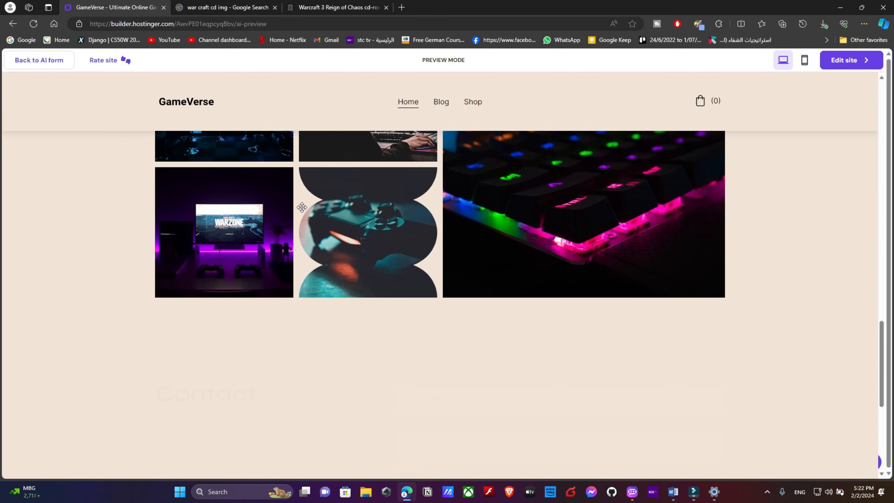
scroll(280, 264, up, 15)
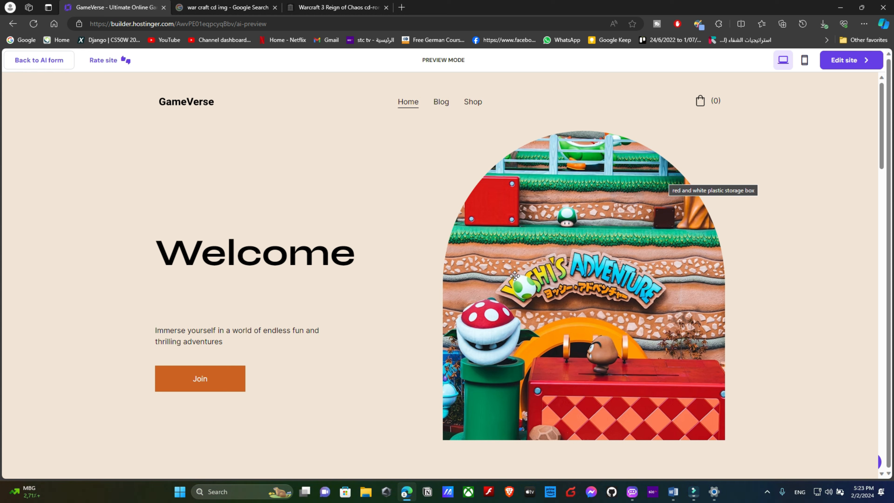
scroll(572, 306, down, 15)
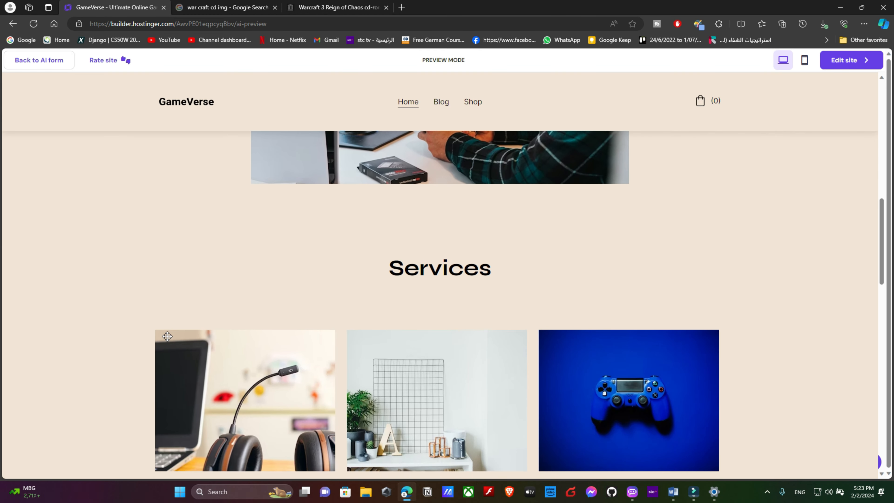
scroll(454, 396, down, 20)
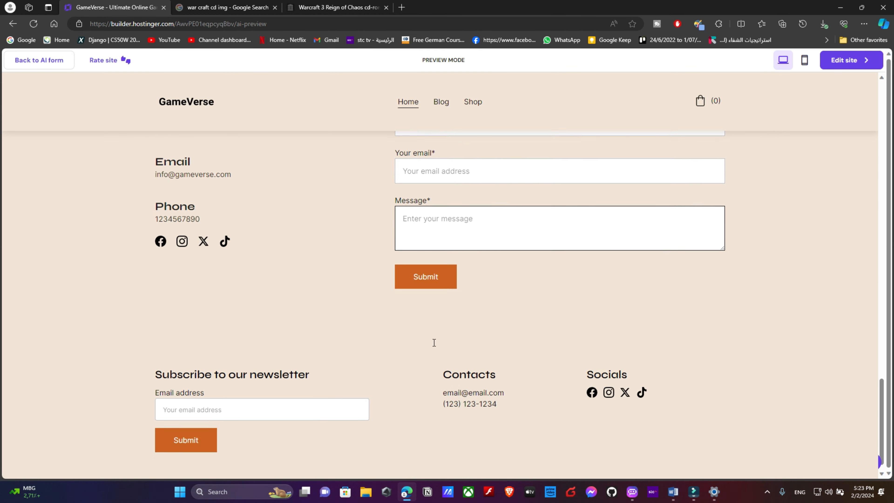
scroll(420, 350, up, 20)
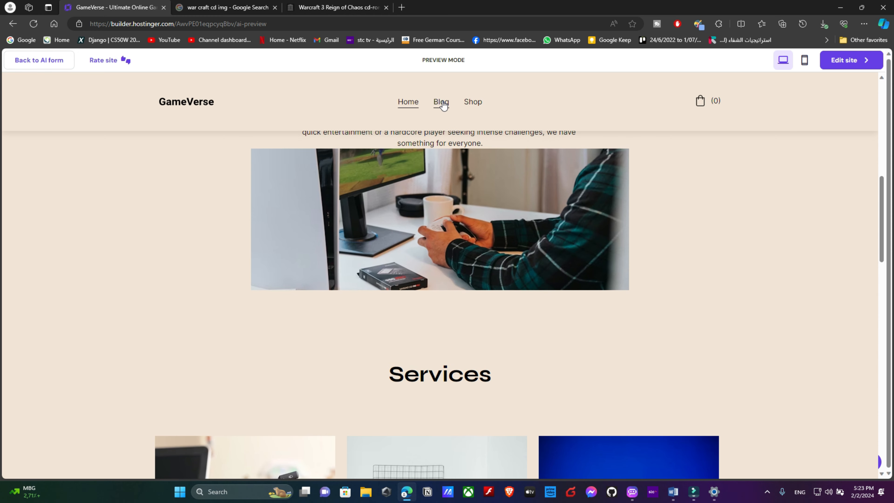
- Open the Blog page of the preview and look over its list of posts
click(441, 102)
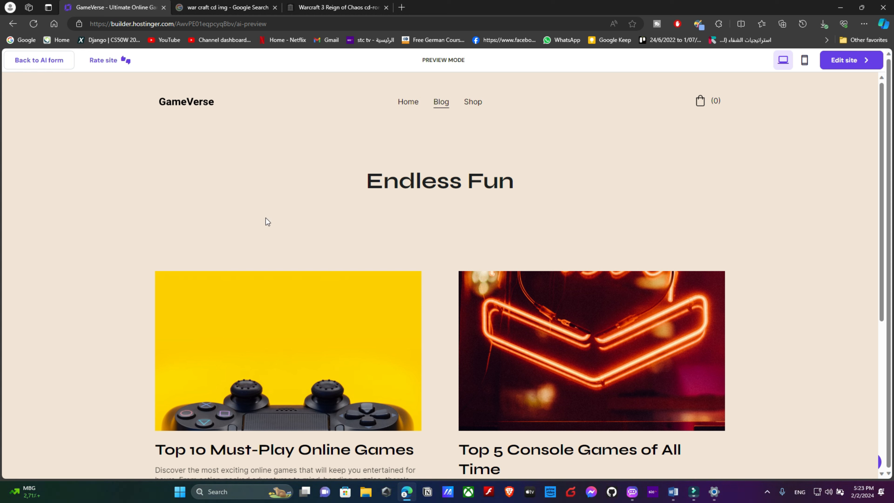
scroll(514, 207, down, 5)
scroll(497, 209, up, 5)
scroll(480, 200, down, 3)
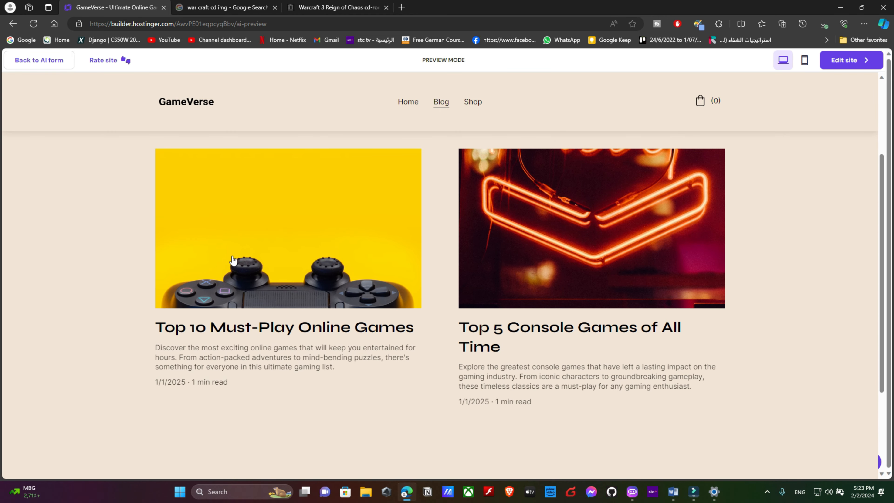
- Open the "Top 10 Must-Play Online Games" blog post and read through its layout and content
click(233, 261)
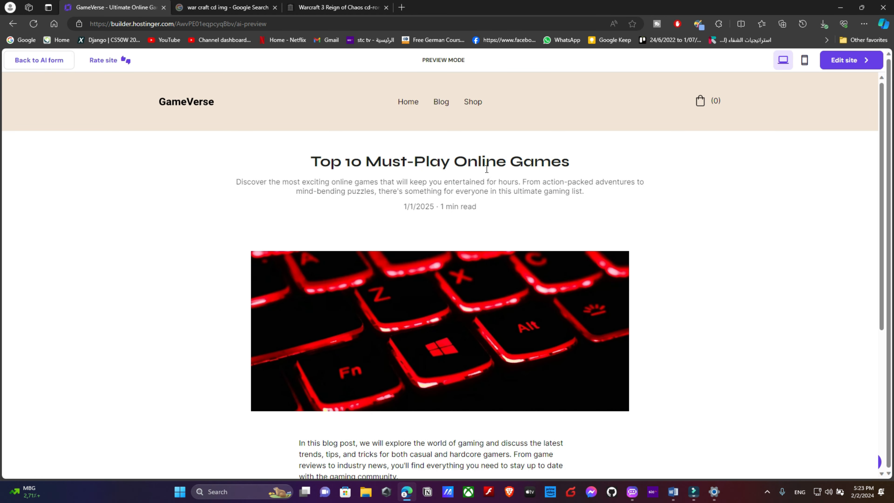
scroll(482, 179, down, 6)
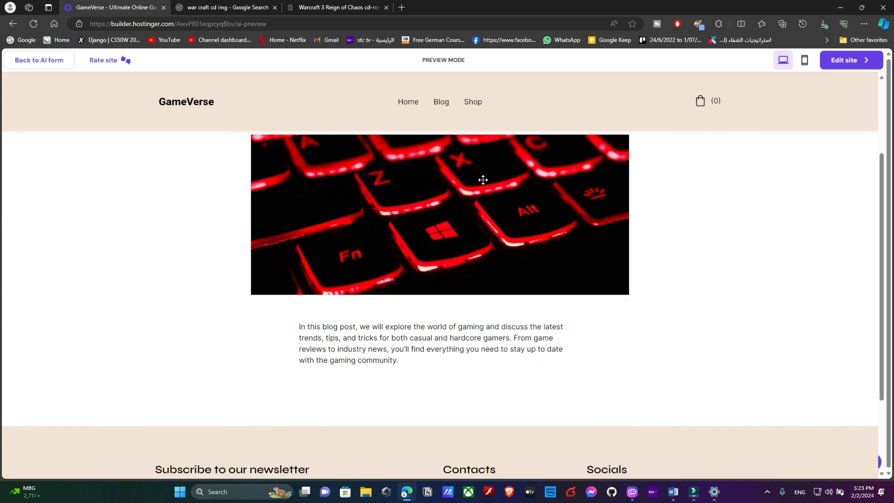
scroll(379, 260, up, 6)
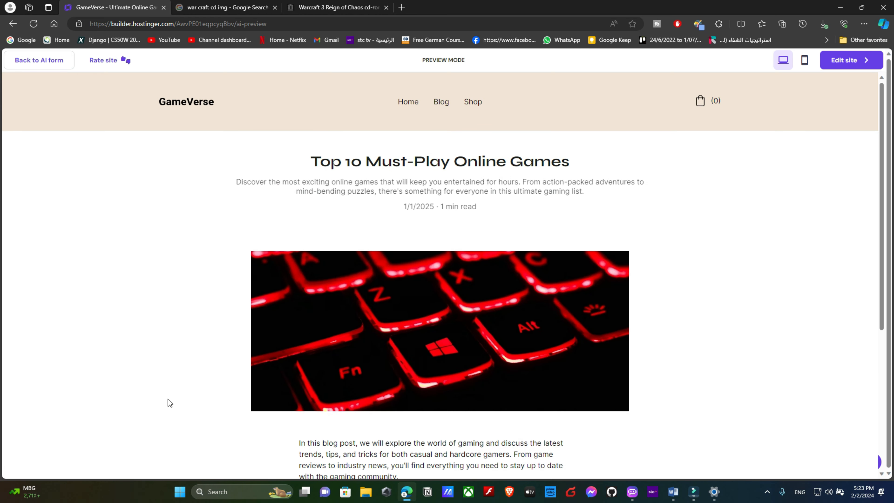
scroll(292, 277, down, 6)
scroll(394, 219, up, 6)
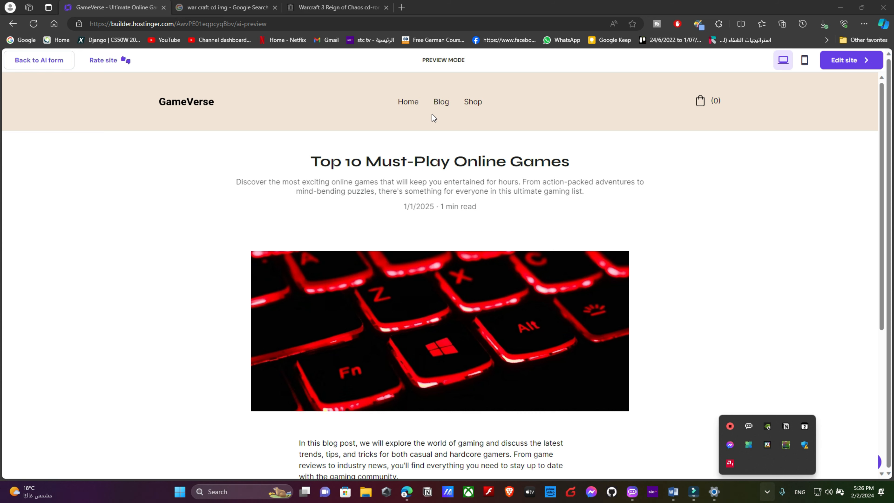
- Open the Shop page of the preview and examine its product grid and prices
click(472, 102)
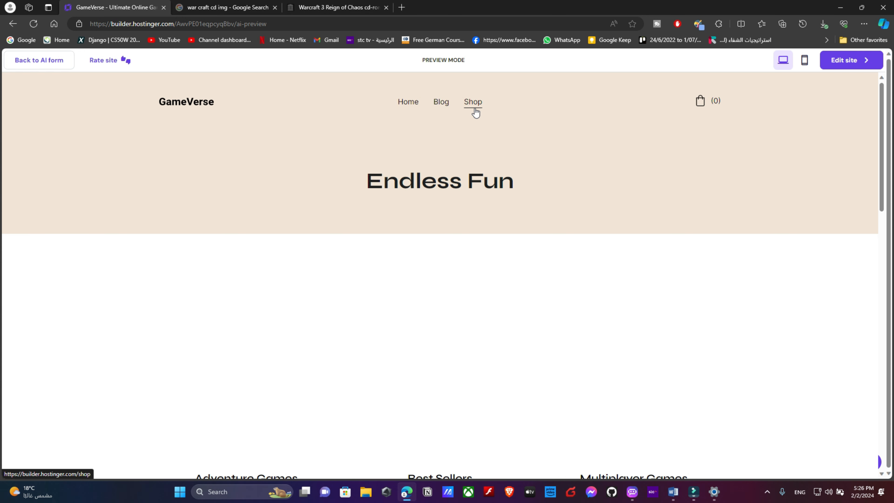
scroll(484, 190, down, 8)
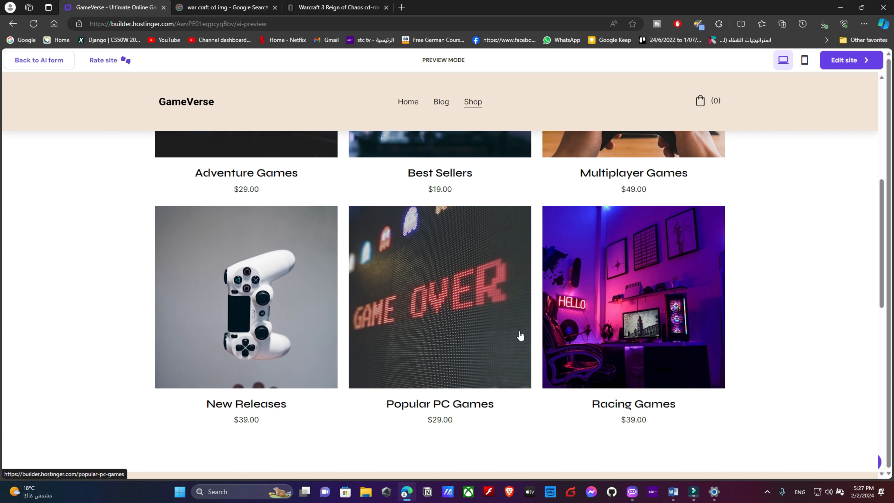
scroll(350, 417, up, 3)
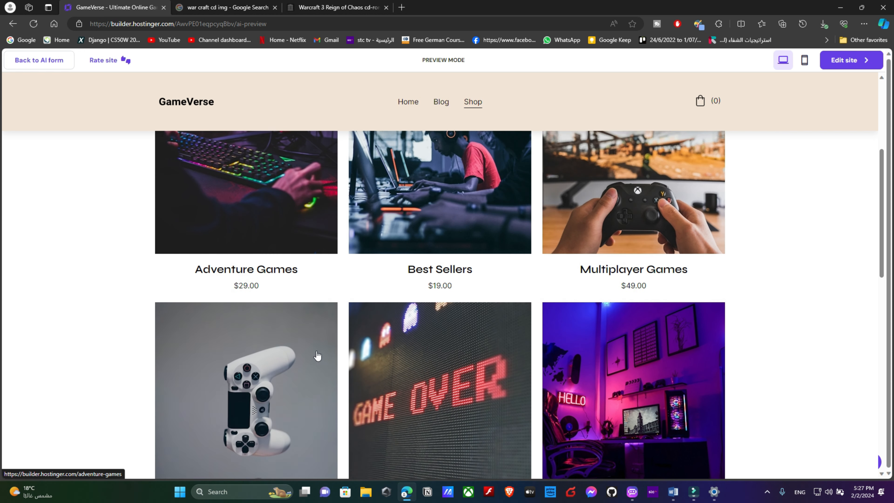
scroll(555, 310, down, 4)
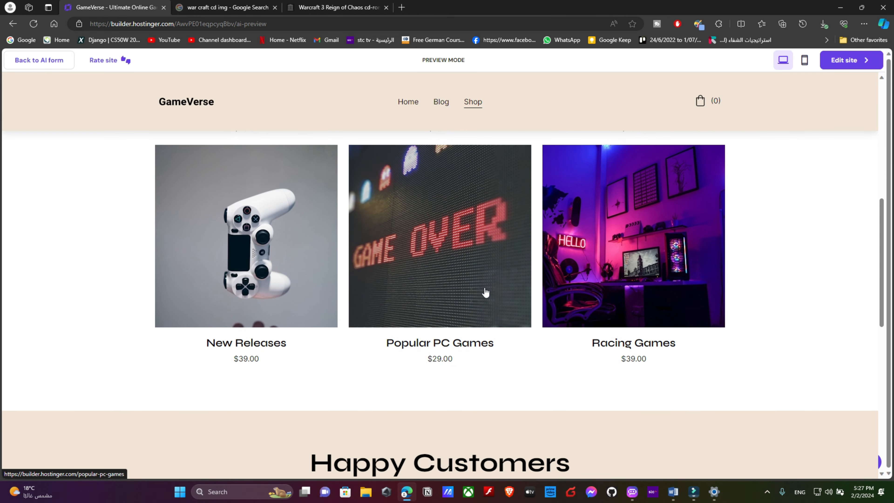
scroll(314, 309, up, 6)
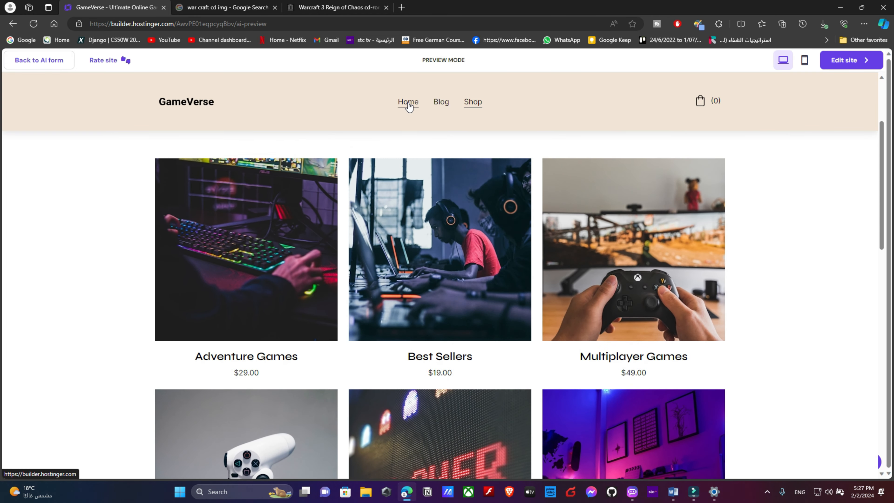
- Return to the Home page preview, look it over once more and open the site for editing
click(409, 106)
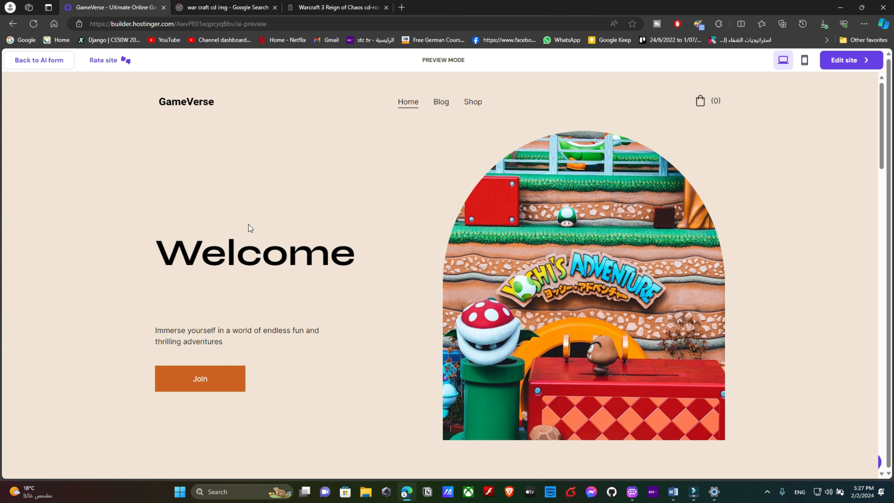
scroll(248, 225, down, 20)
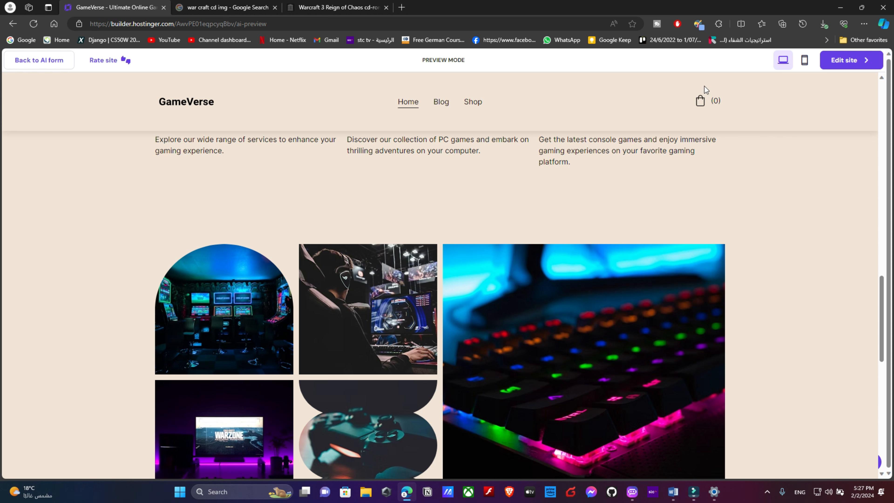
click(866, 55)
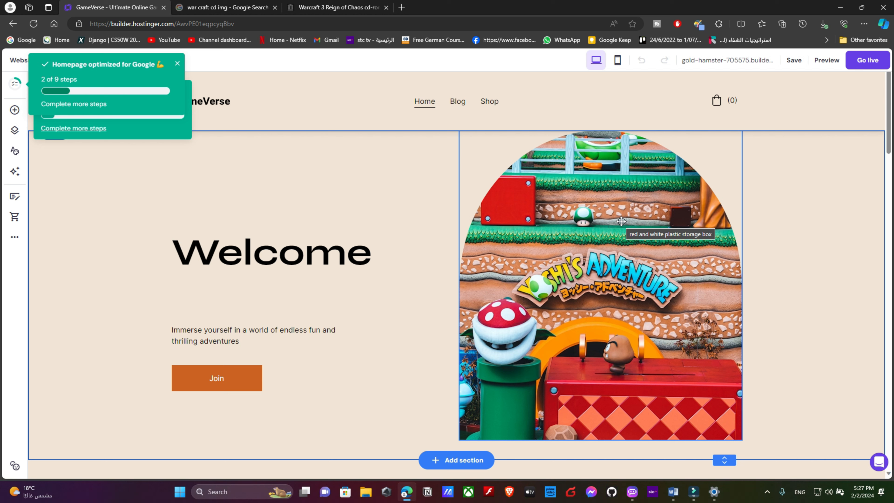
- Try several blob shapes on the Welcome section's image and apply the rounded triangular blob pointing right
click(553, 288)
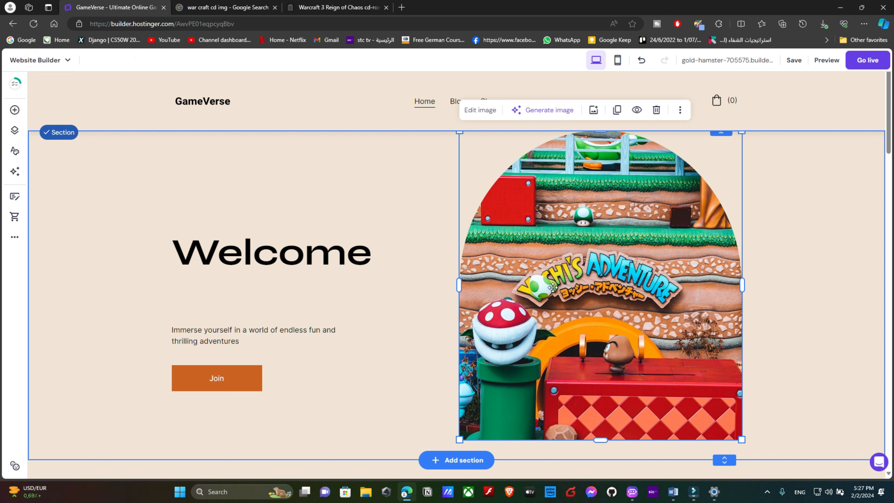
click(481, 110)
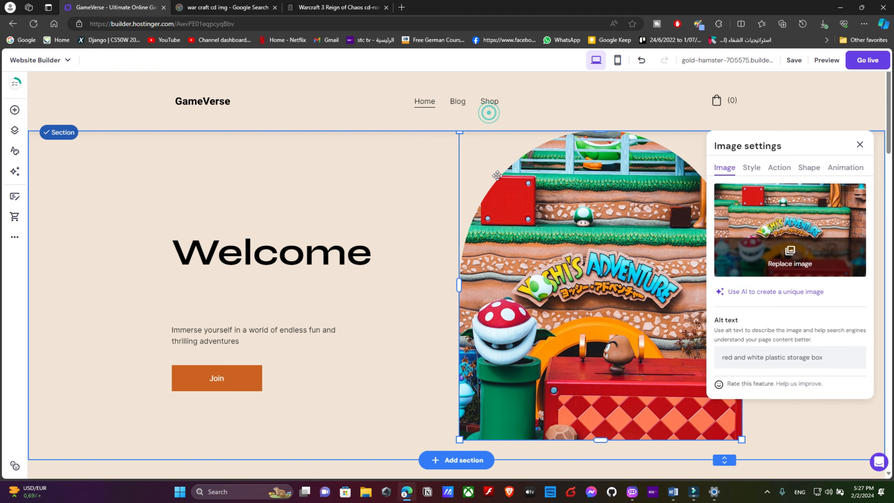
click(752, 169)
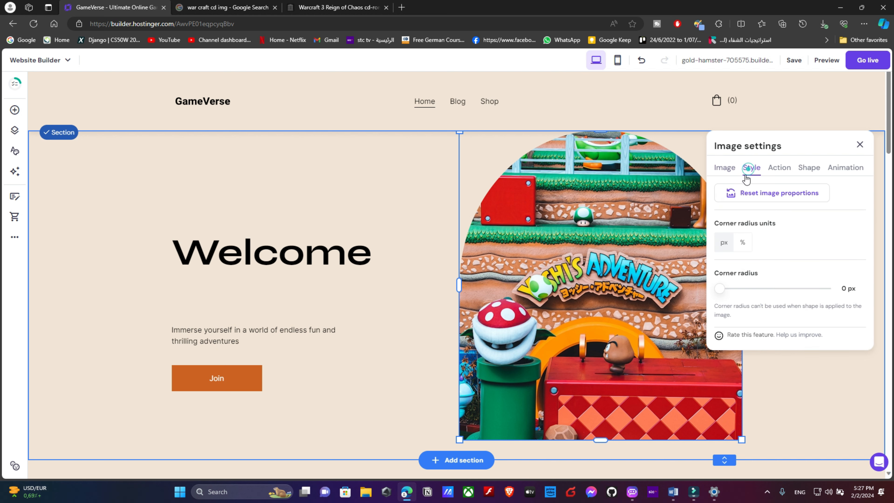
click(771, 167)
click(810, 167)
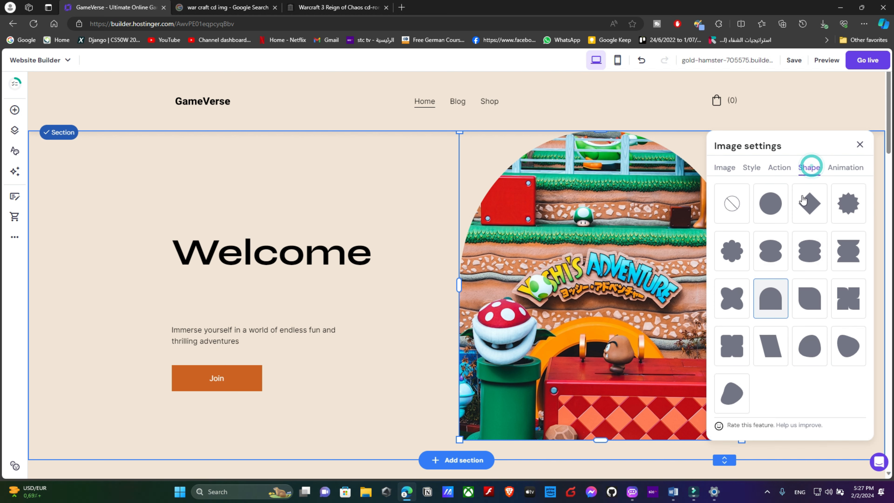
click(719, 390)
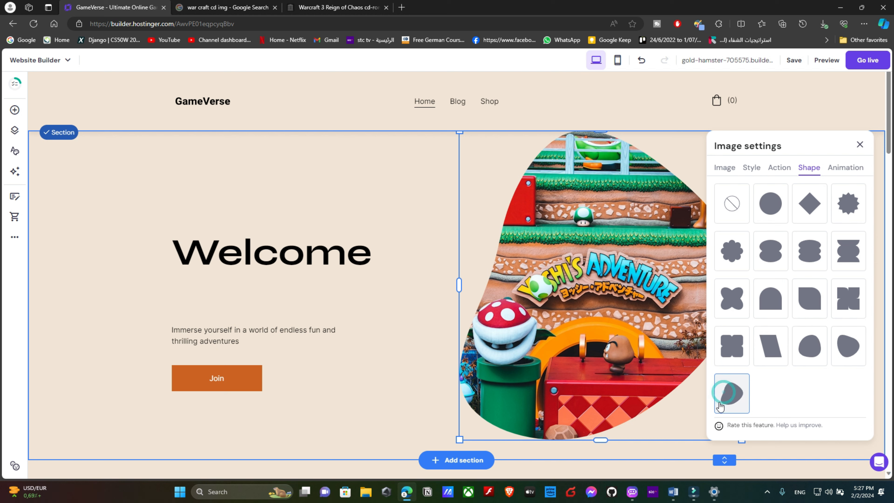
click(855, 351)
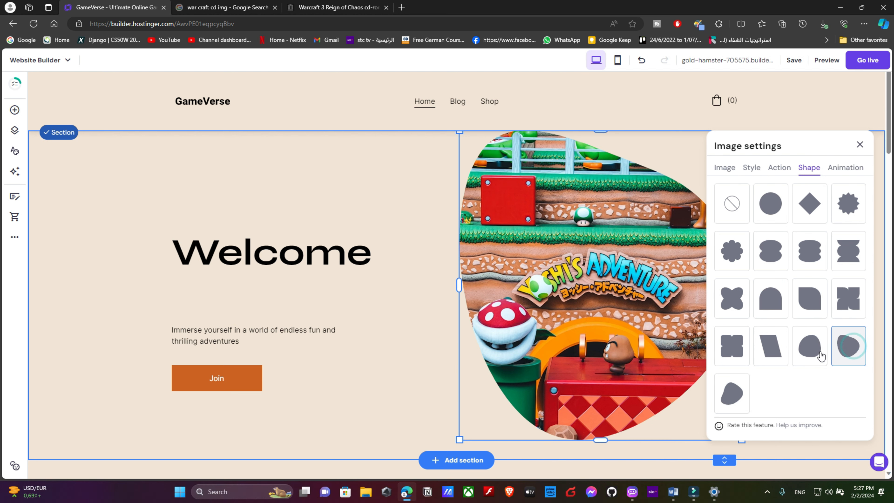
click(817, 352)
click(742, 406)
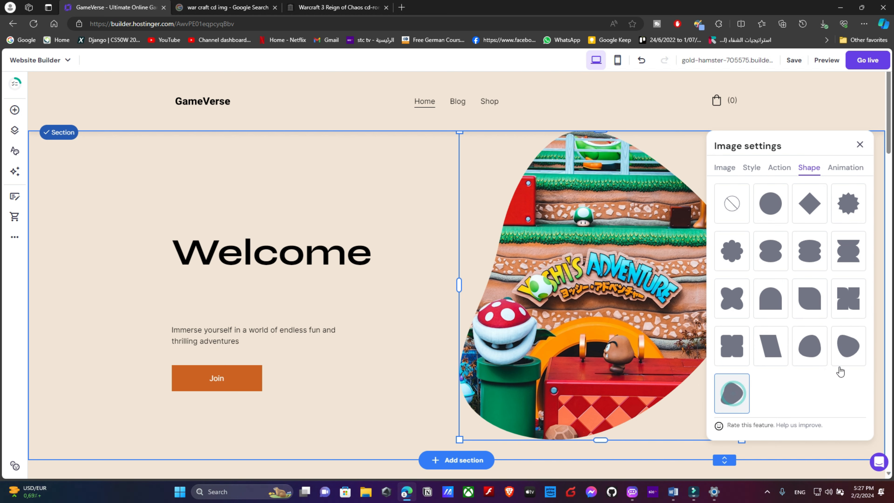
click(849, 358)
click(406, 277)
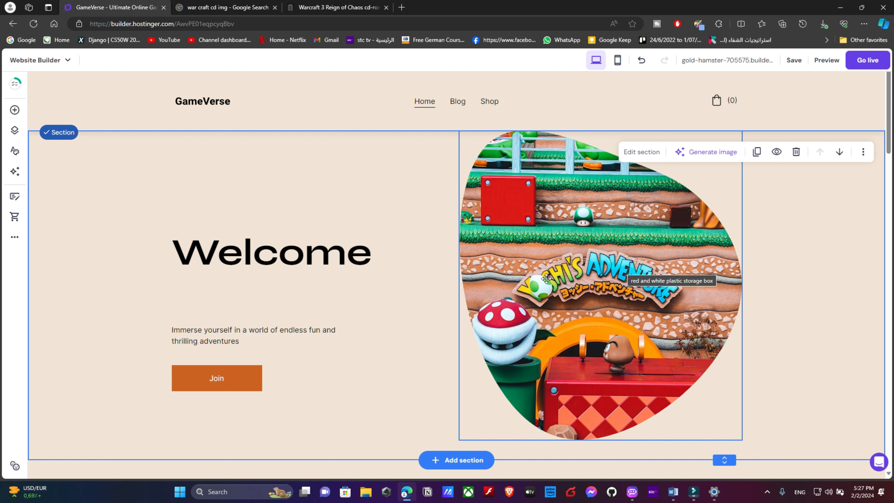
- Link the Welcome section's Join button to the Shop page
scroll(342, 208, down, 2)
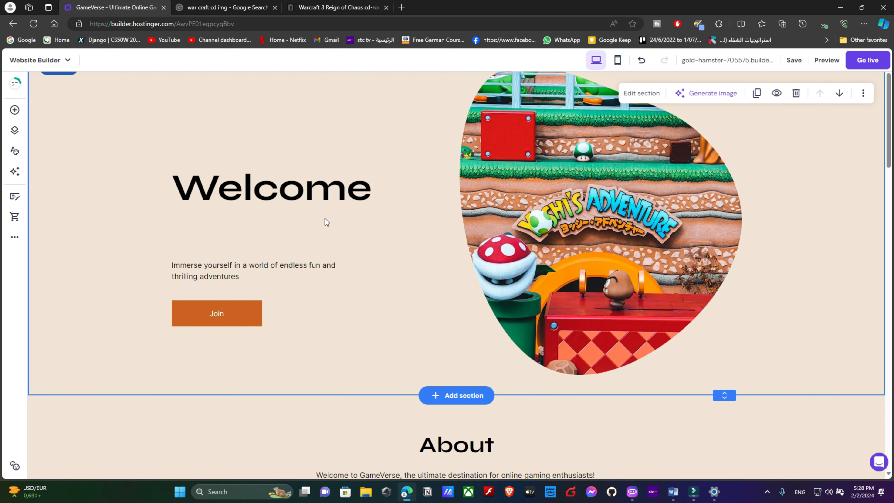
click(219, 316)
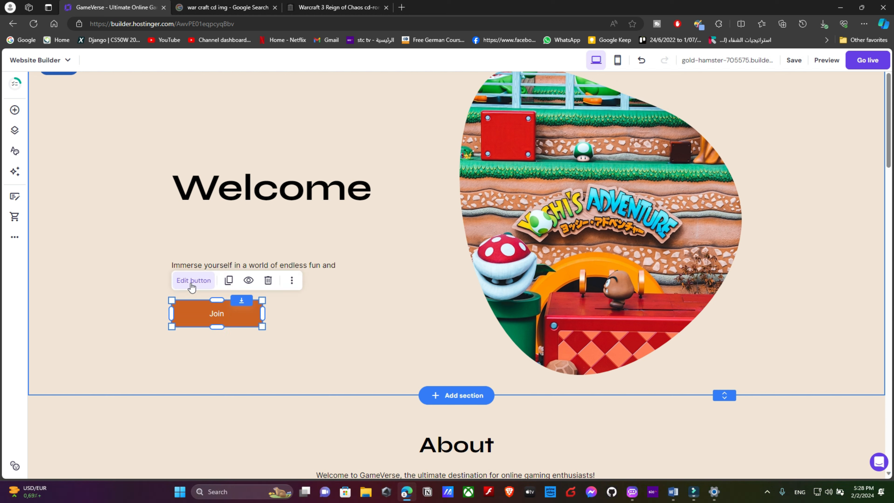
click(192, 281)
click(349, 318)
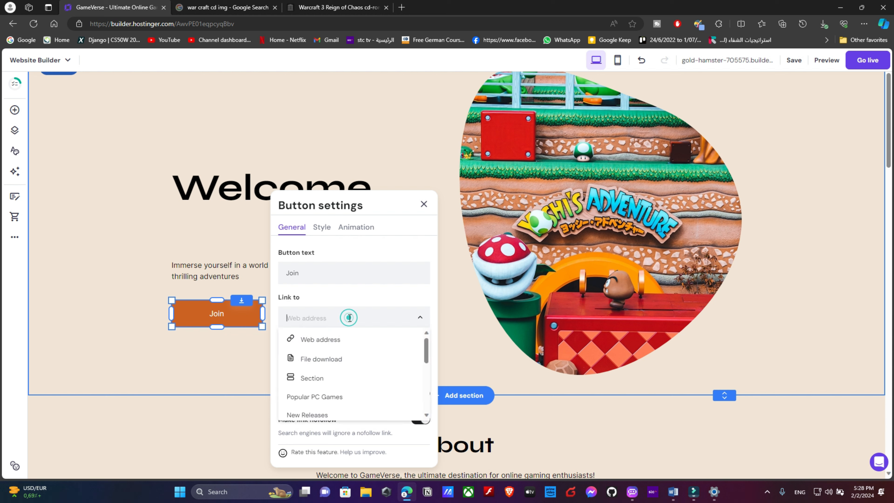
click(375, 297)
click(377, 321)
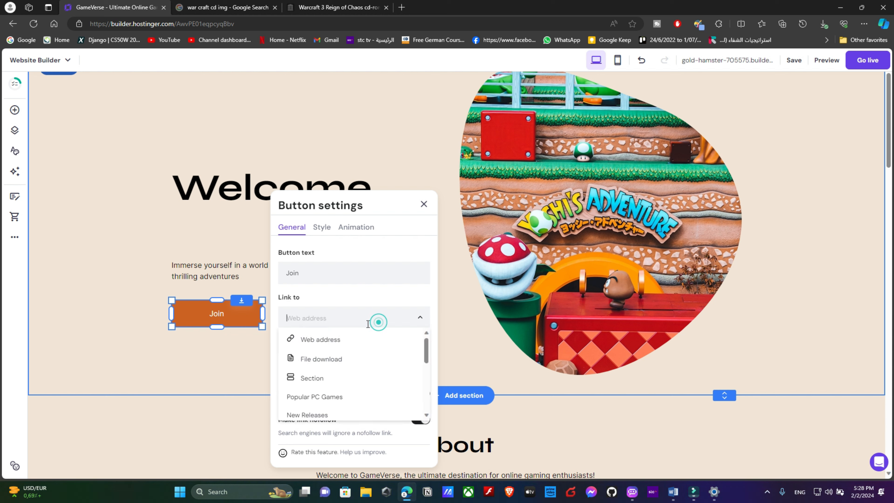
scroll(351, 365, down, 3)
scroll(350, 367, down, 3)
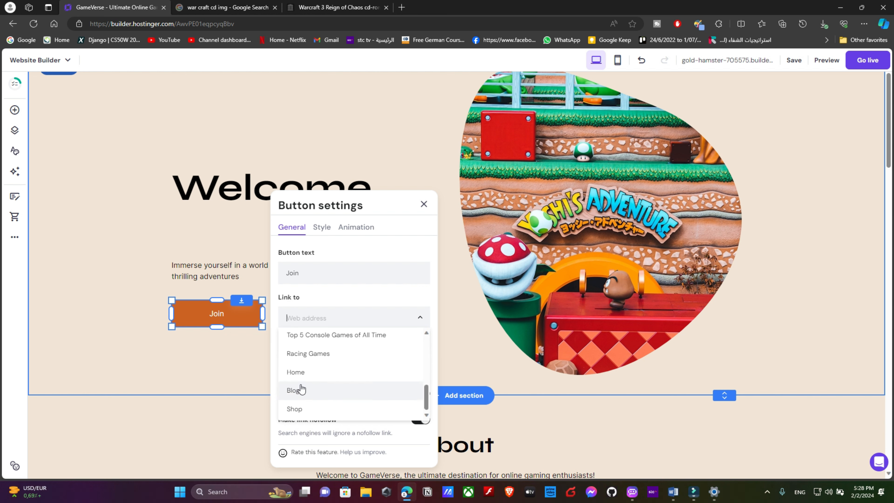
click(295, 409)
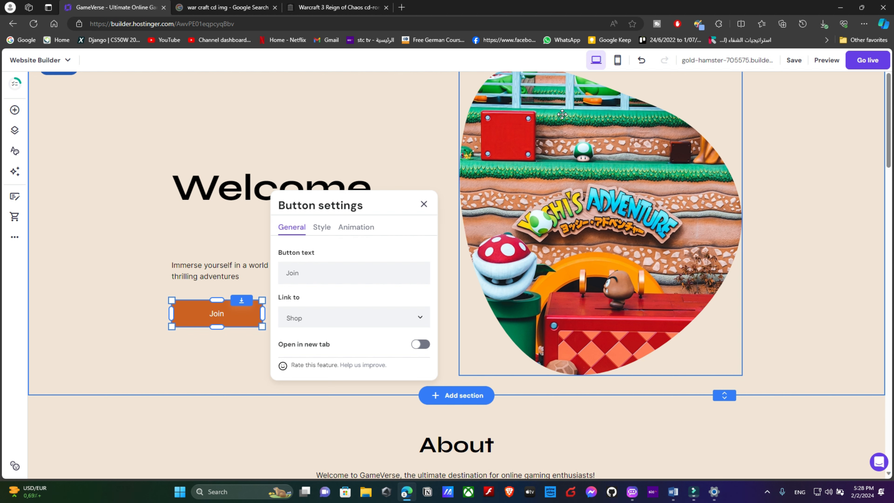
scroll(454, 148, up, 2)
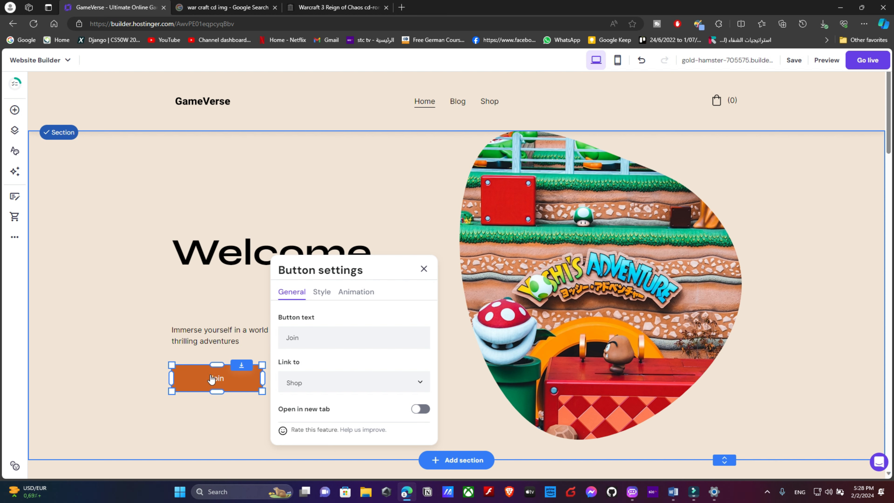
scroll(287, 376, down, 15)
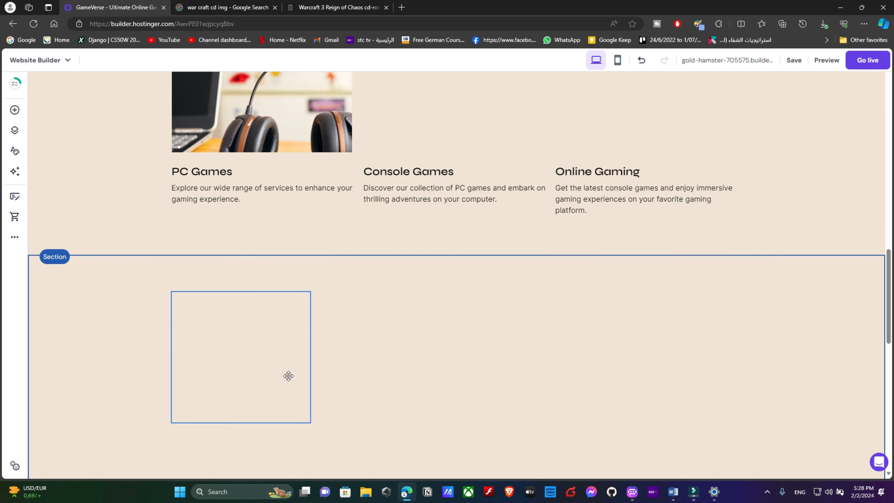
- Change the link target type of the Welcome section's Join button to Section
scroll(287, 376, down, 10)
scroll(221, 402, up, 11)
scroll(236, 393, up, 12)
click(335, 381)
scroll(359, 416, down, 5)
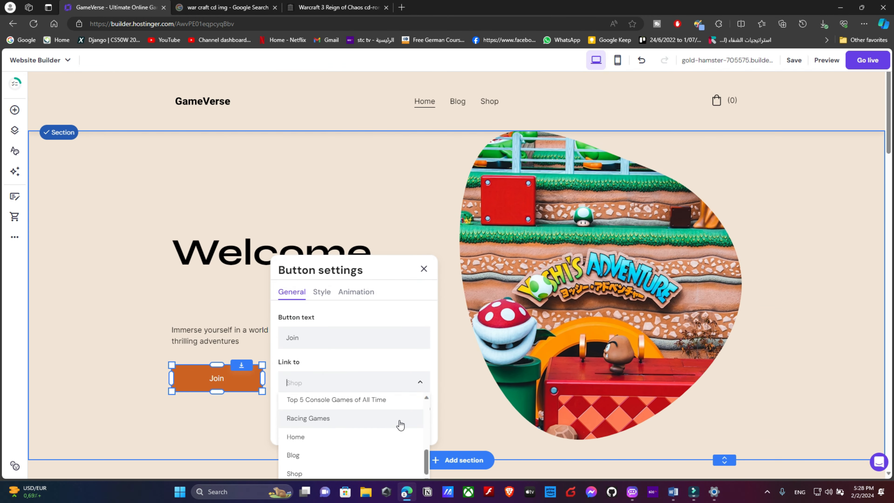
scroll(400, 425, down, 5)
scroll(306, 236, up, 4)
scroll(317, 251, up, 2)
scroll(280, 255, up, 2)
scroll(323, 313, up, 2)
scroll(354, 319, down, 1)
scroll(353, 319, up, 2)
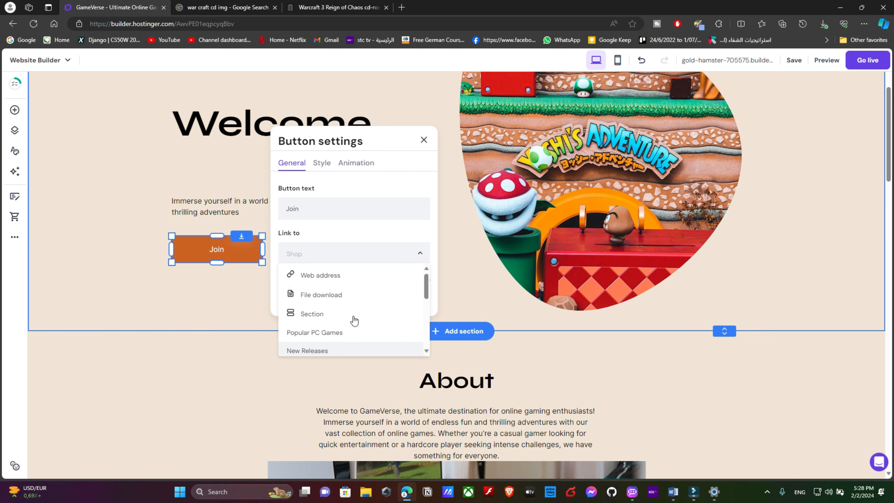
click(328, 314)
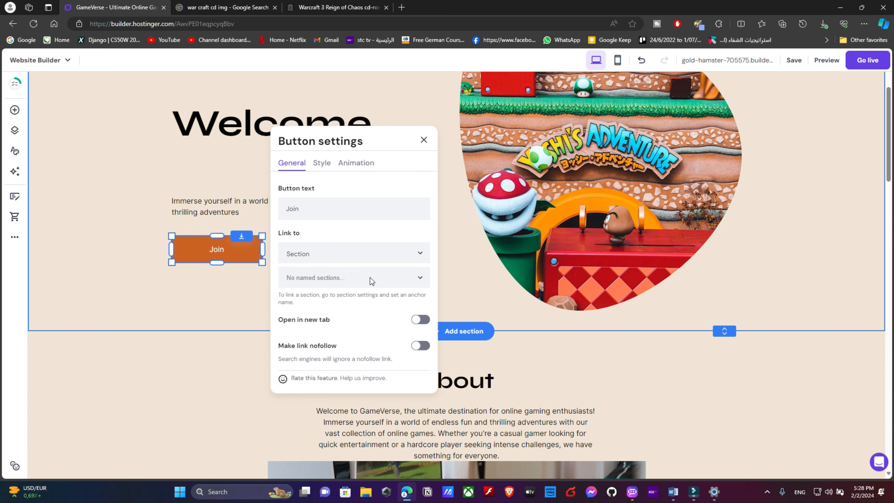
- Give the footer section that holds the newsletter form the anchor name newsletter
scroll(250, 353, down, 15)
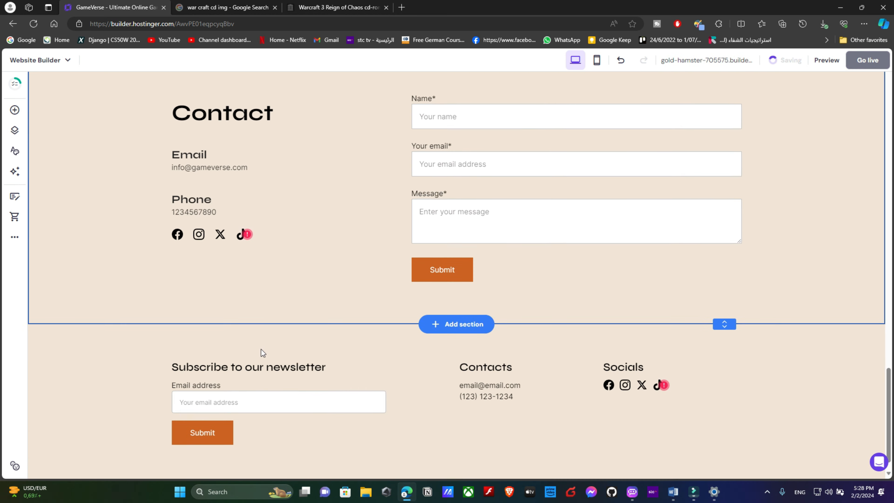
scroll(261, 349, down, 1)
click(375, 422)
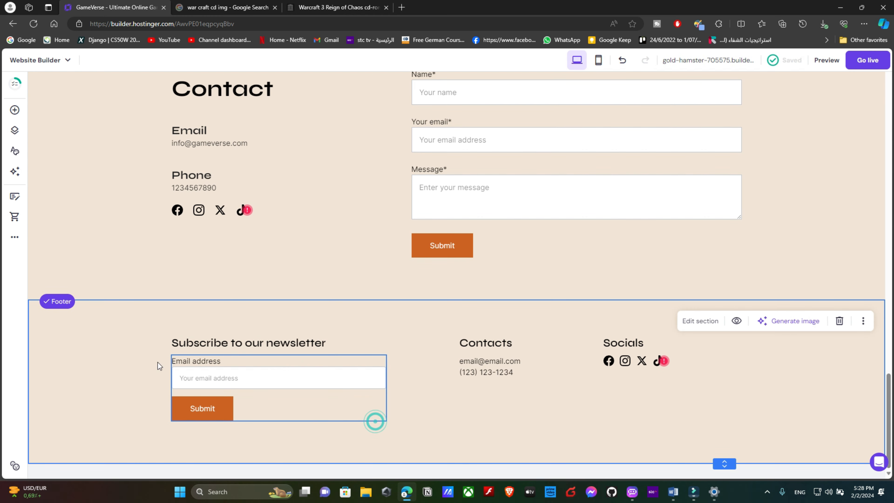
click(14, 86)
click(13, 86)
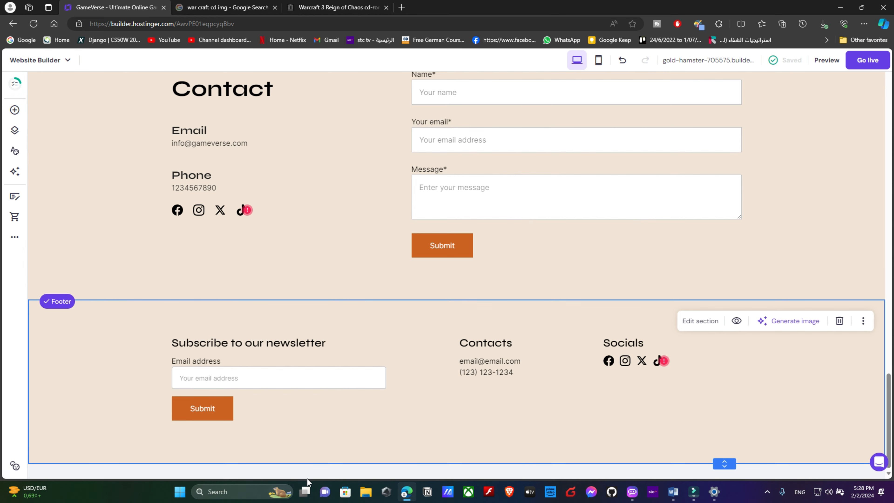
click(710, 325)
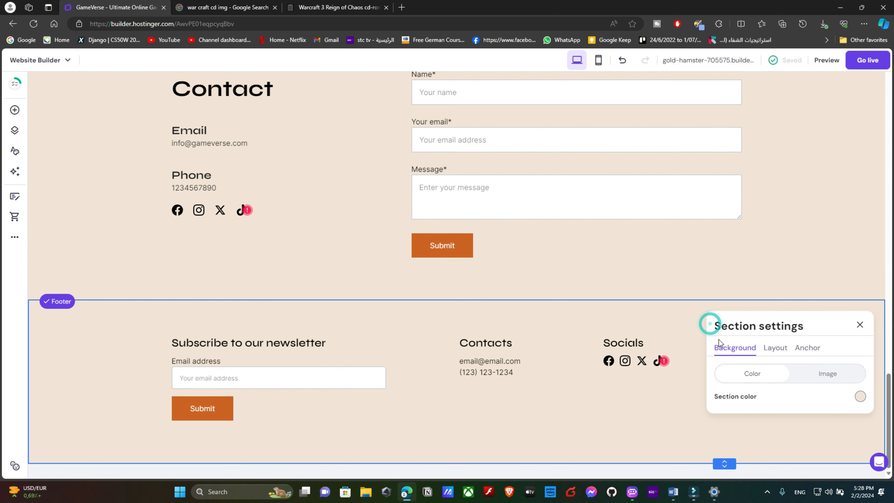
click(765, 348)
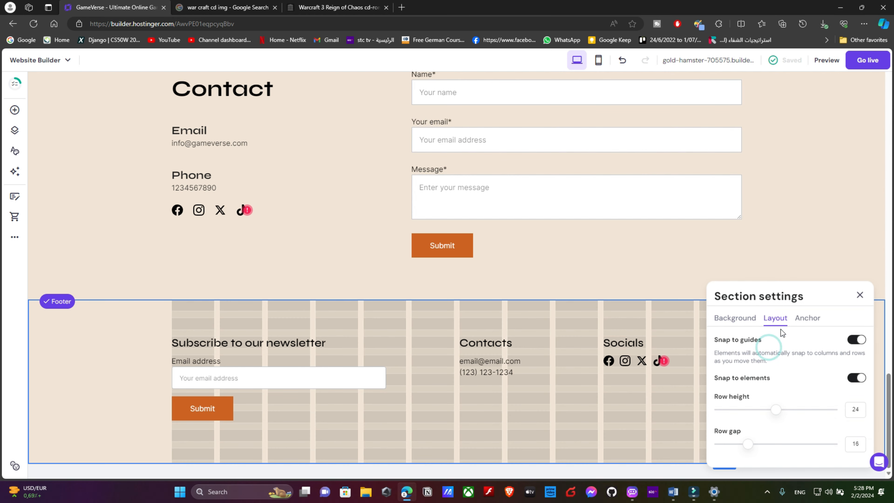
click(806, 347)
click(753, 396)
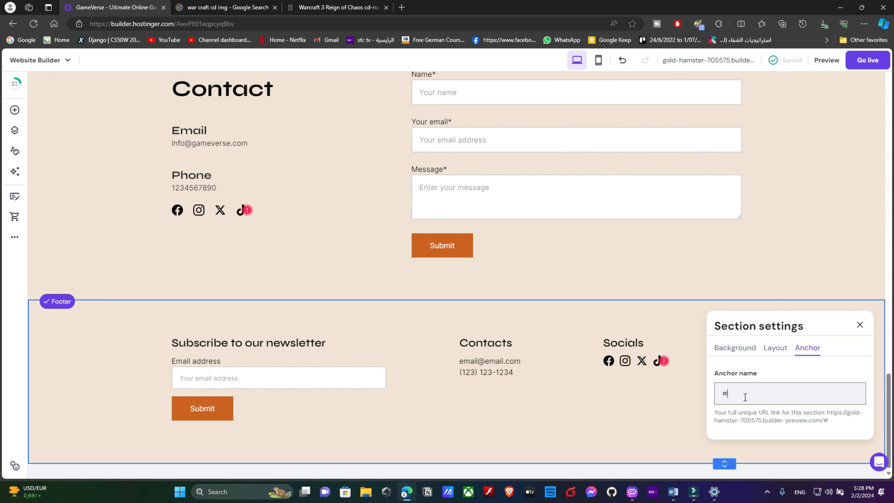
text(newsletter)
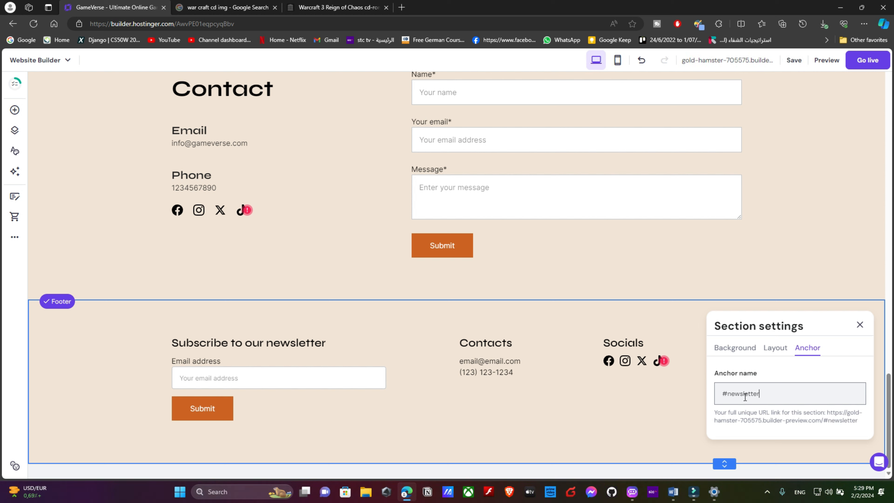
click(699, 411)
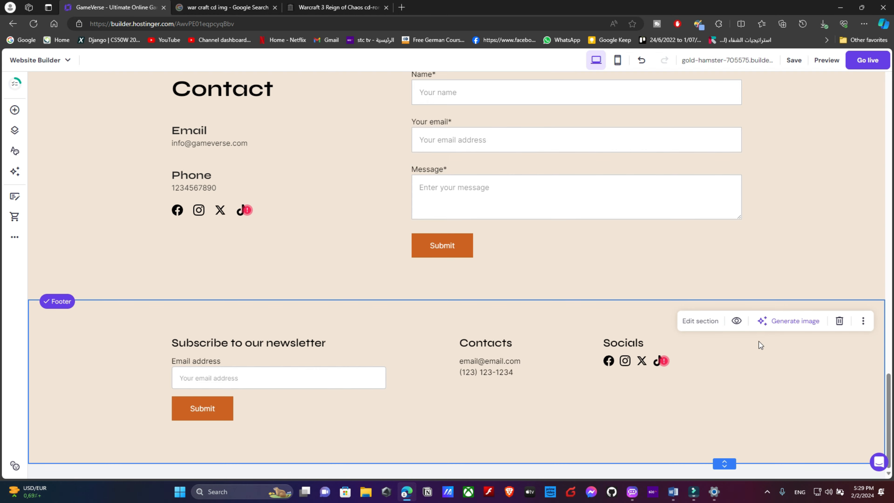
- Link the Welcome section's Join button to the newsletter section of the Home page
scroll(220, 324, up, 8)
scroll(232, 315, up, 15)
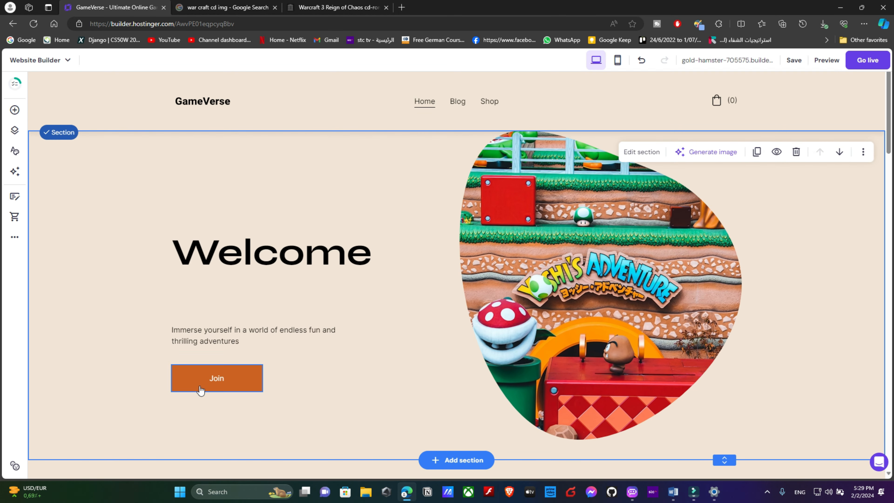
click(207, 382)
click(199, 345)
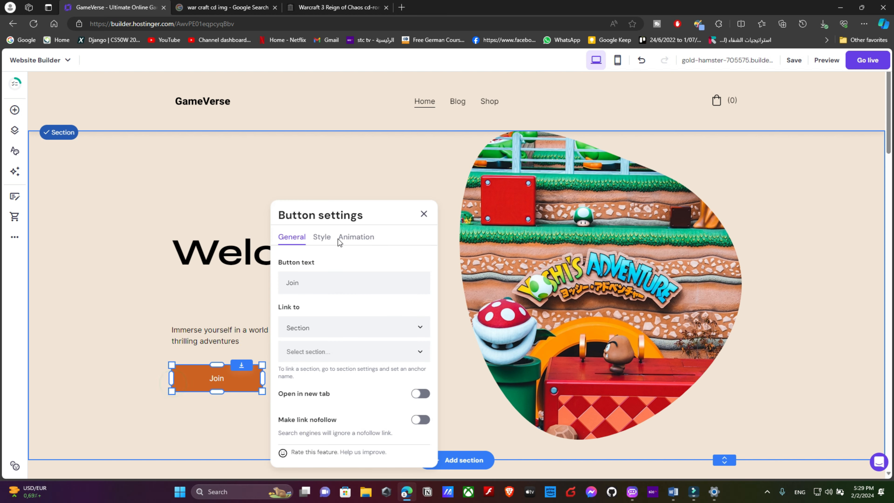
click(346, 241)
click(289, 240)
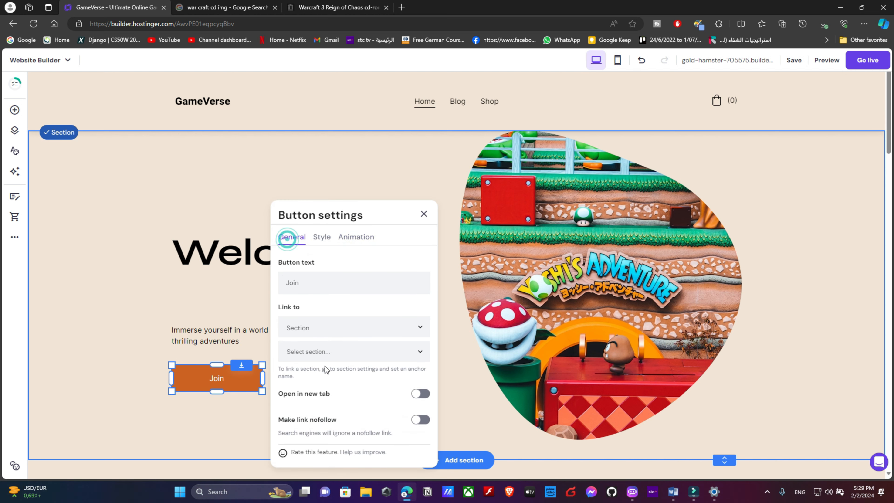
scroll(352, 317, down, 3)
click(362, 229)
click(316, 251)
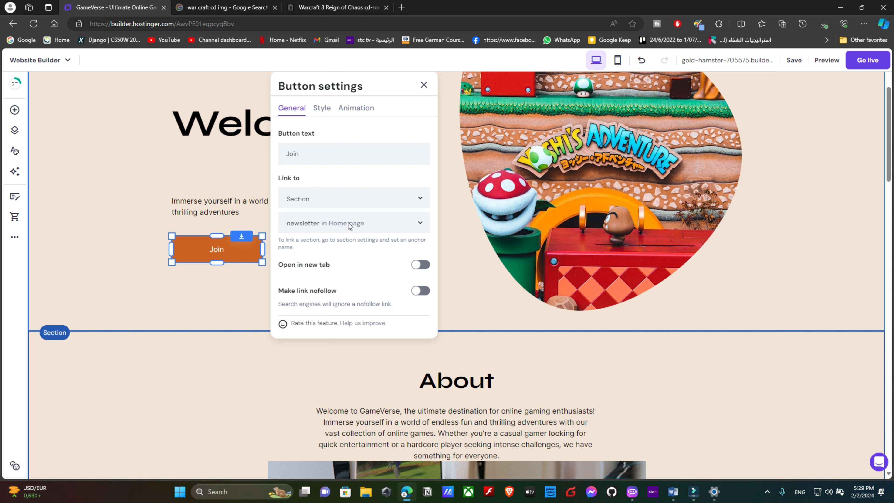
click(423, 85)
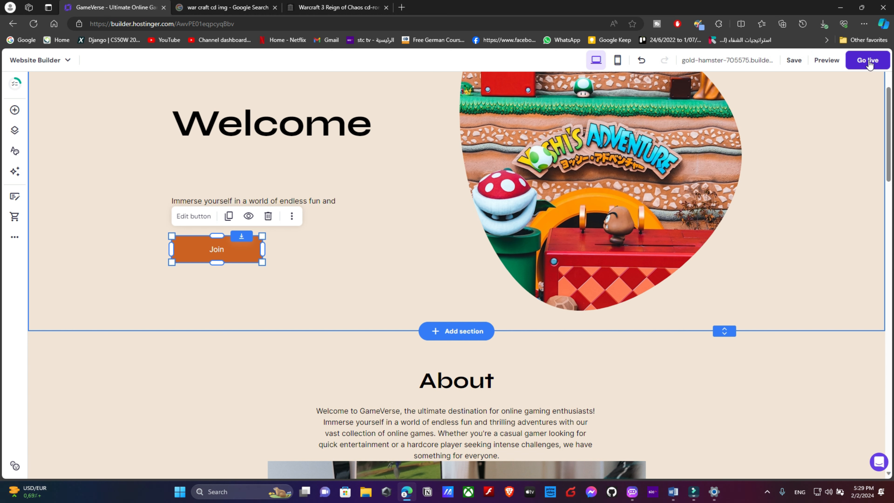
- Replace the beige background color with orange #E07C10 across the entire website and check the page
scroll(269, 371, down, 15)
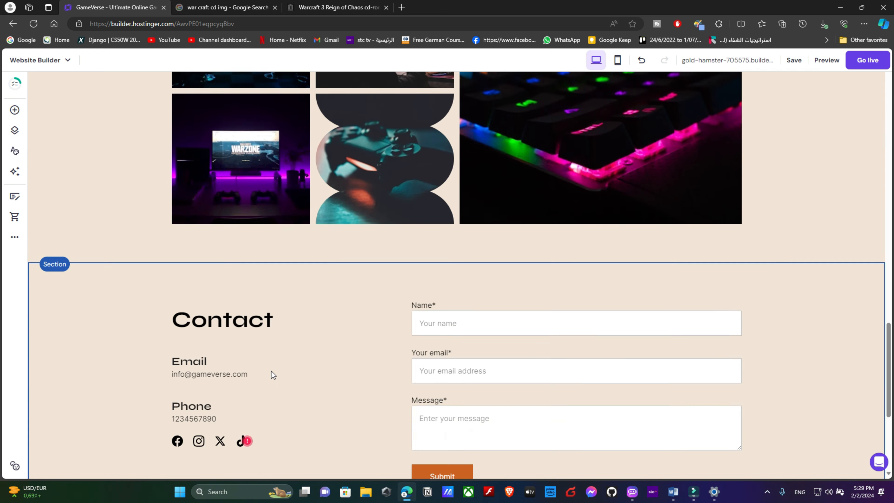
scroll(268, 376, down, 5)
scroll(233, 393, up, 20)
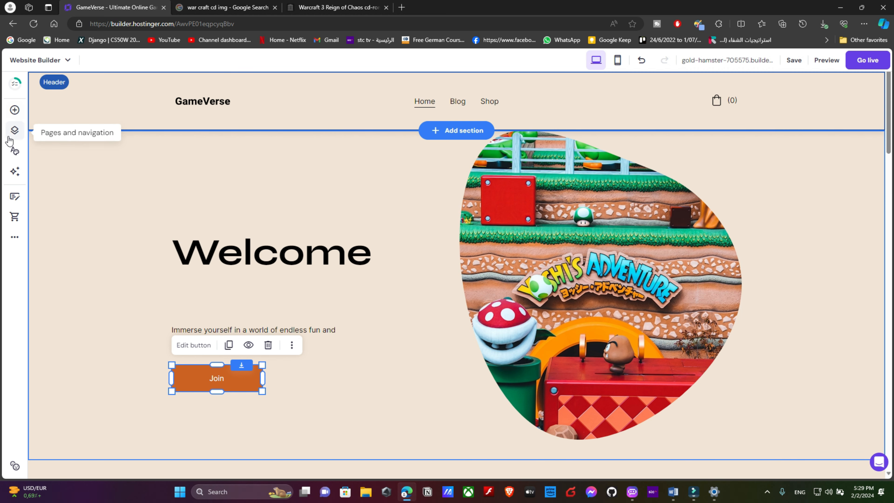
click(15, 155)
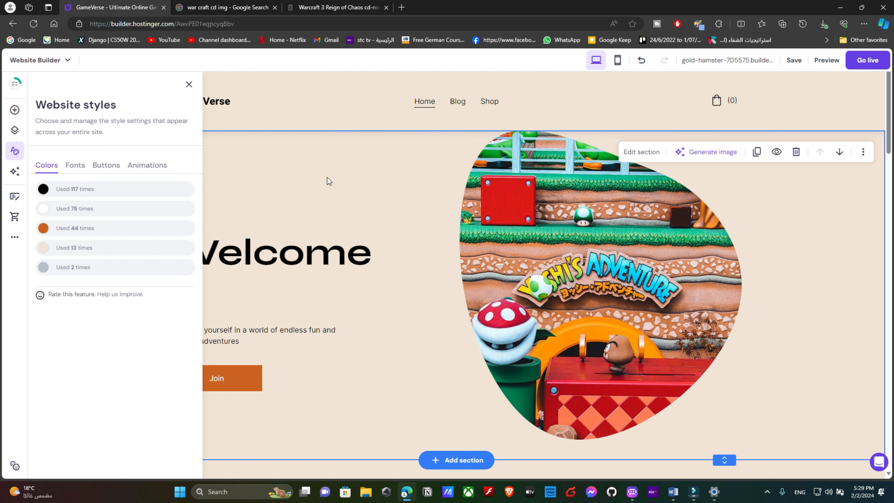
click(172, 253)
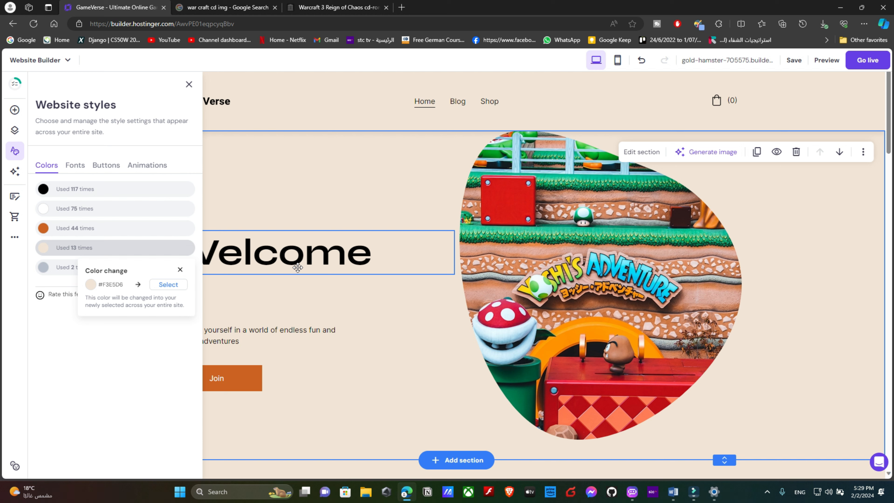
click(158, 286)
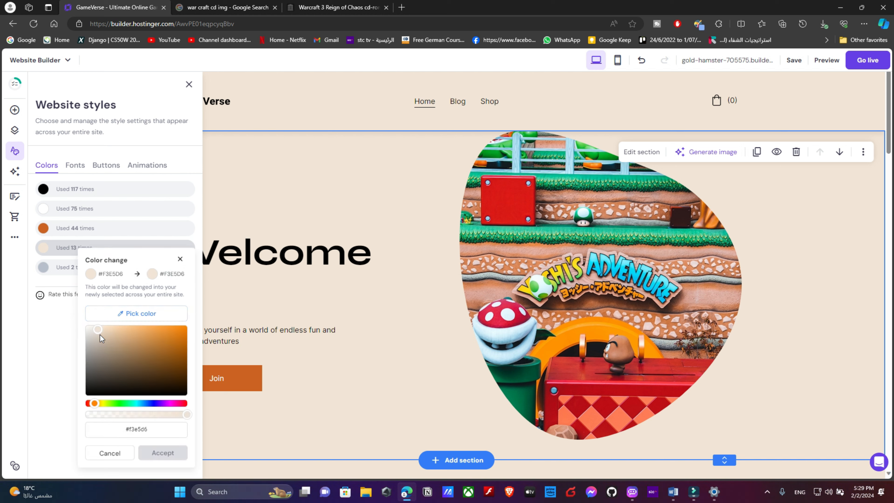
drag(99, 331, 134, 337)
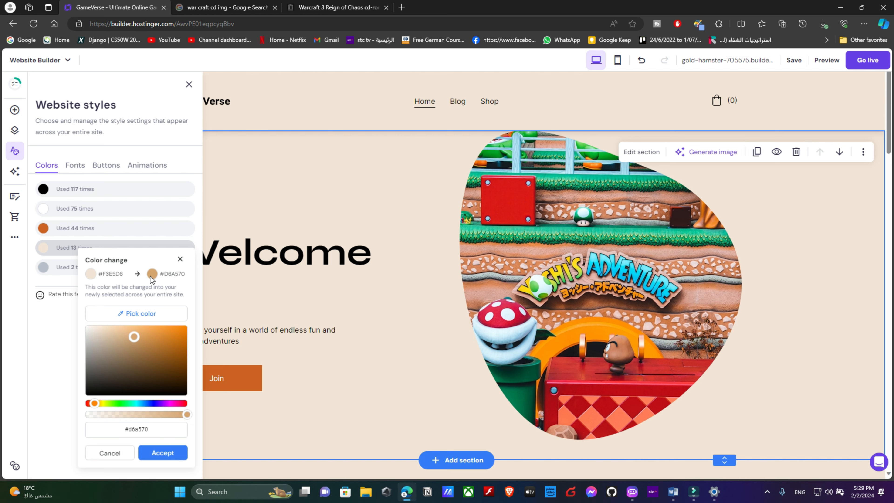
drag(133, 338, 180, 337)
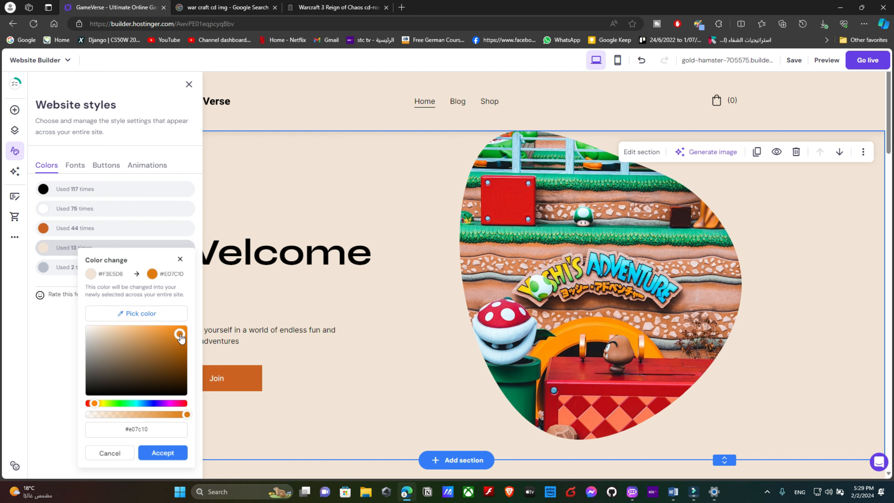
click(161, 454)
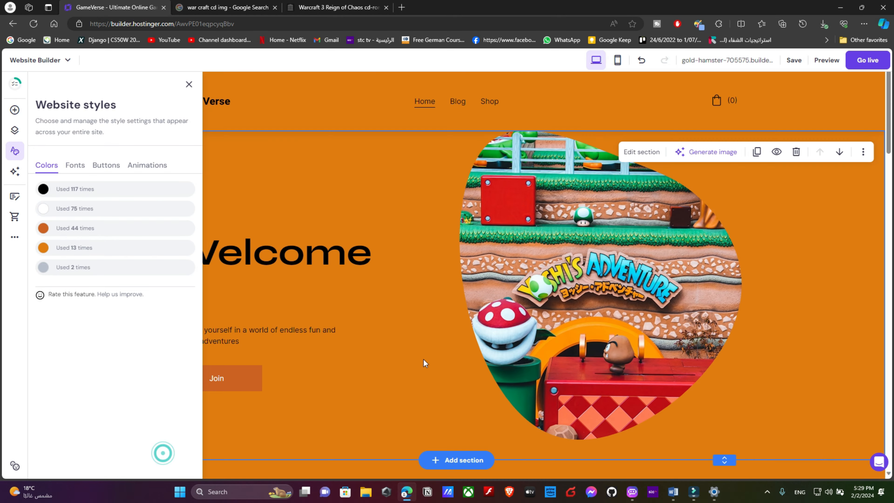
click(384, 340)
scroll(588, 275, down, 5)
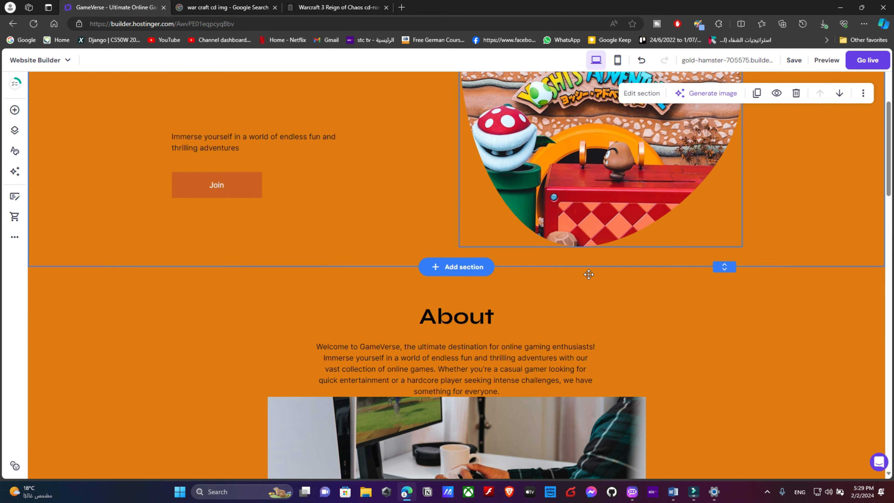
scroll(570, 282, down, 2)
scroll(557, 289, down, 5)
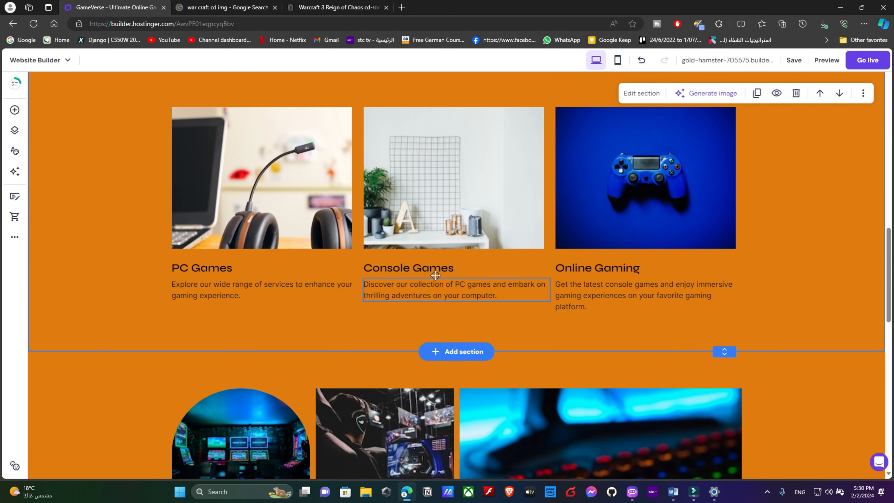
- Replace the orange #E07C10 background color with a bright green across the entire website
scroll(555, 285, up, 7)
click(15, 151)
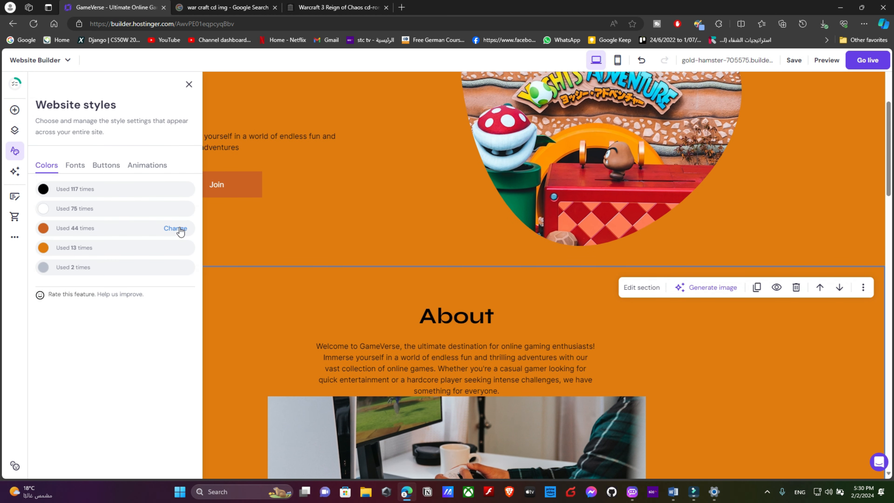
click(175, 248)
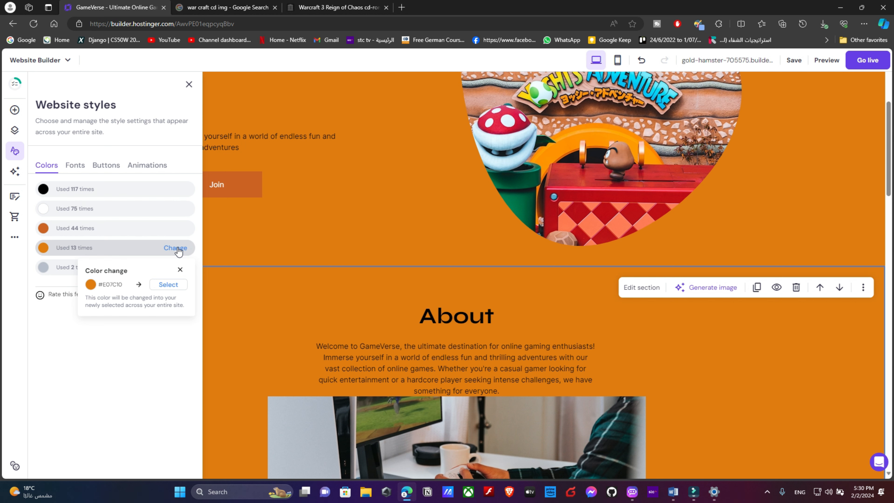
click(169, 285)
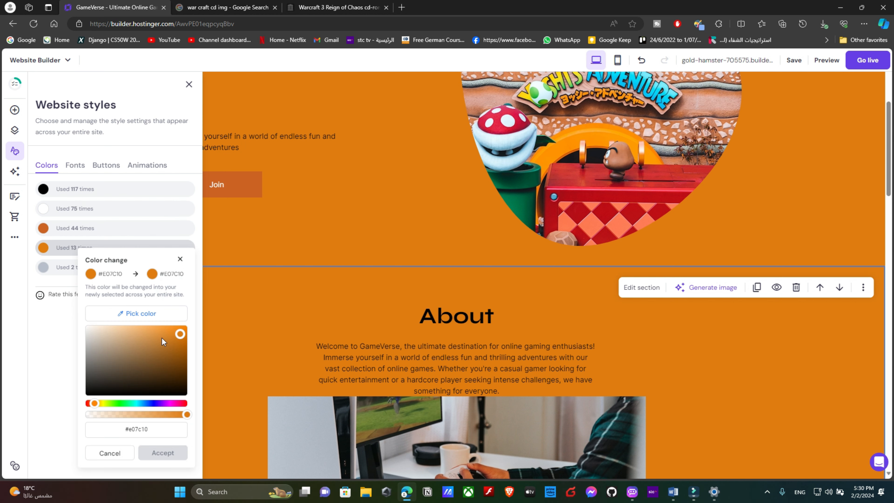
scroll(163, 339, down, 2)
scroll(288, 286, up, 1)
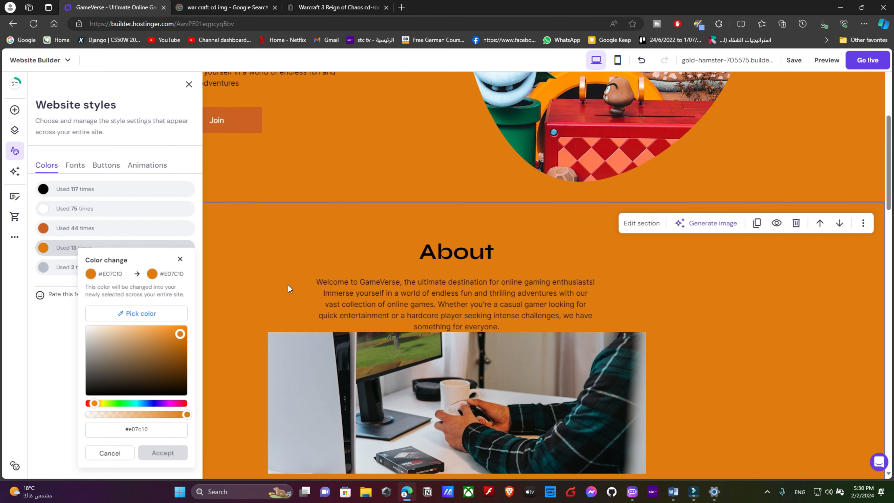
scroll(288, 285, up, 3)
drag(90, 407, 114, 406)
click(179, 338)
mouse_move(183, 347)
mouse_down()
mouse_move(179, 327)
mouse_move(183, 346)
mouse_up()
click(172, 452)
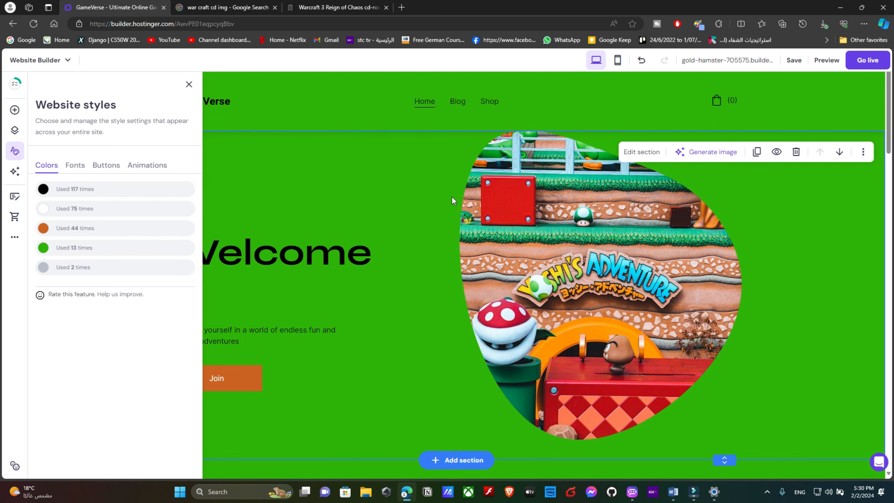
click(805, 216)
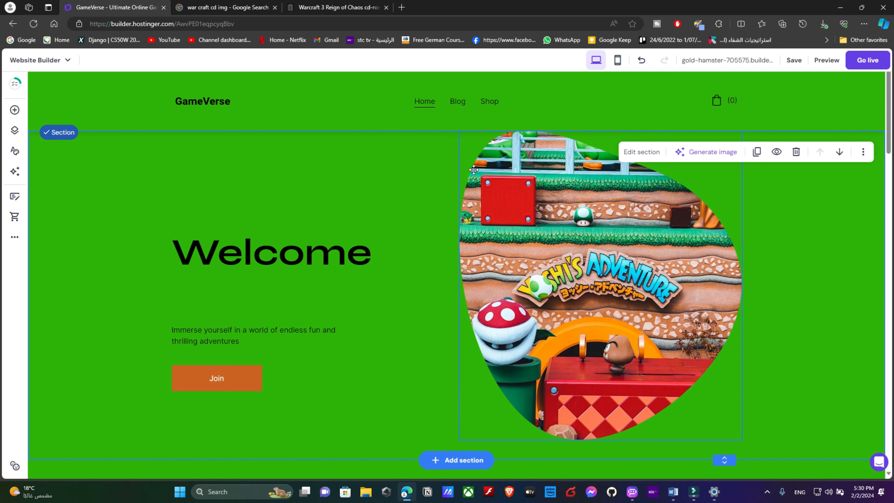
- Choose the pill-shaped button style for the entire website and save the site
scroll(818, 288, down, 2)
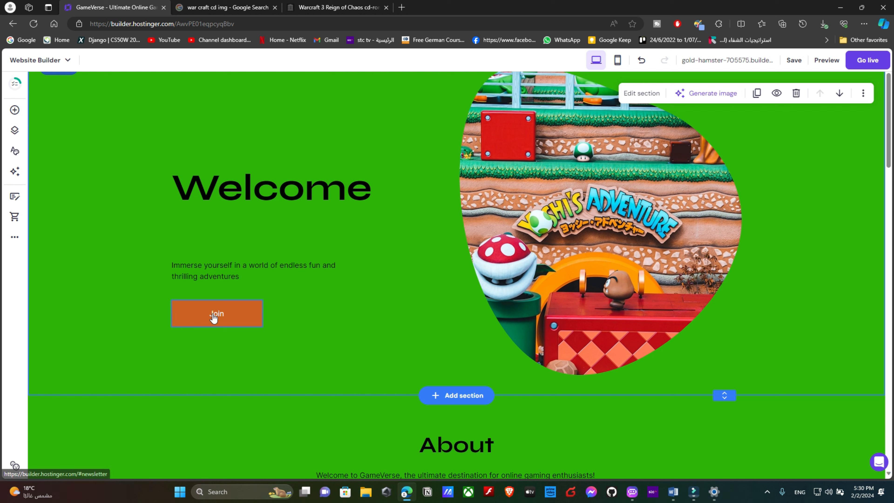
click(233, 317)
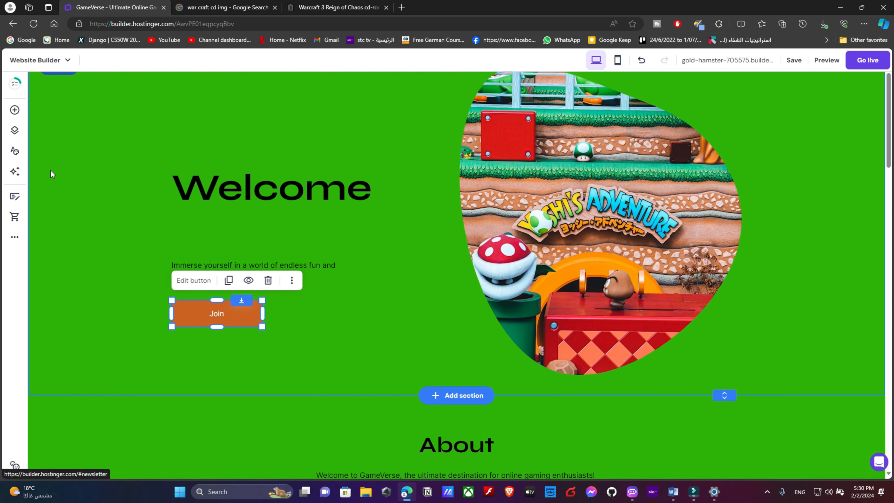
click(14, 151)
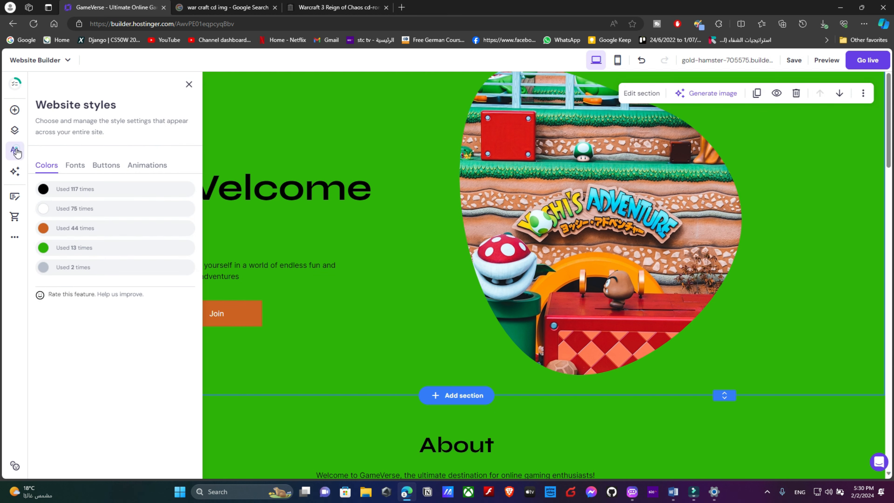
click(95, 165)
click(46, 191)
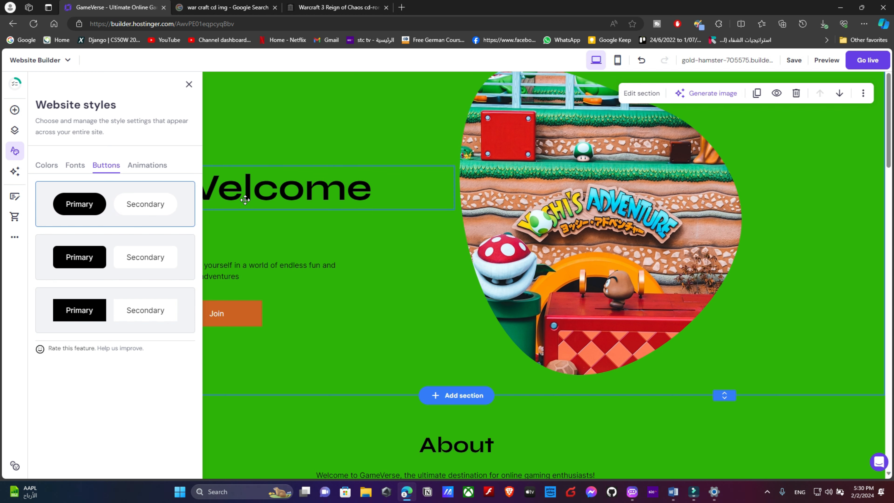
click(794, 60)
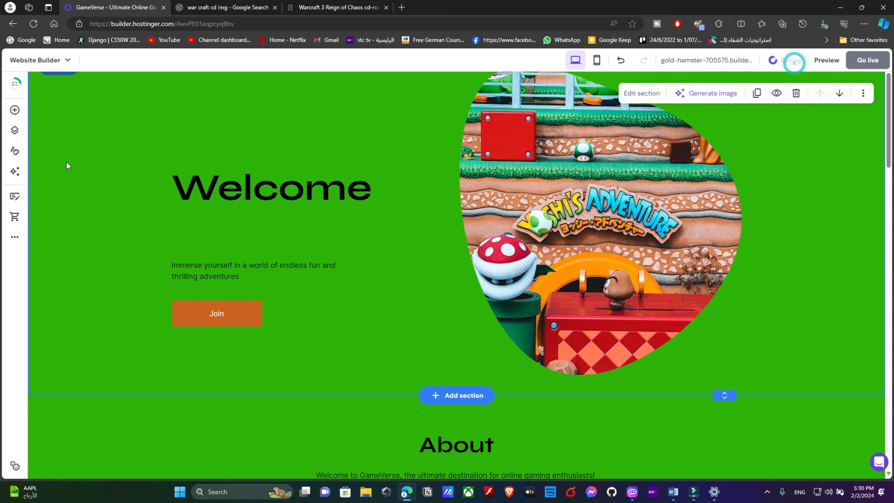
- Try the slightly rounded button style across the website and switch back to the pill-shaped style
click(14, 130)
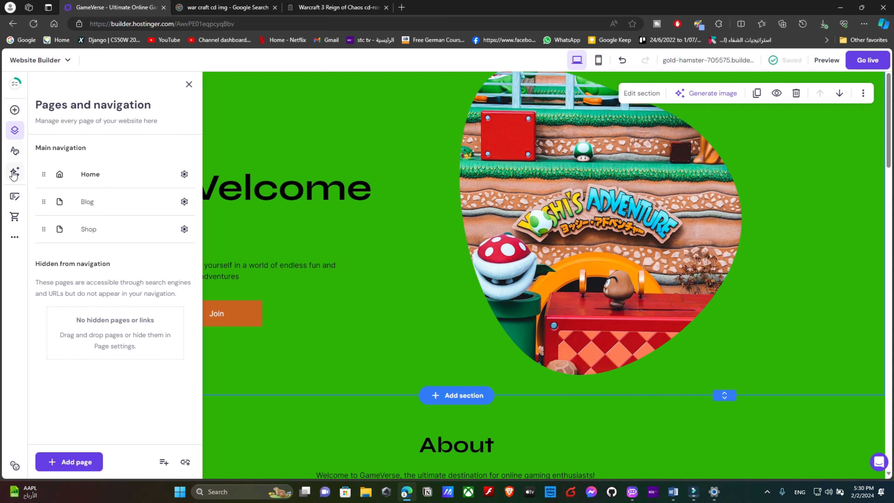
click(14, 152)
click(150, 206)
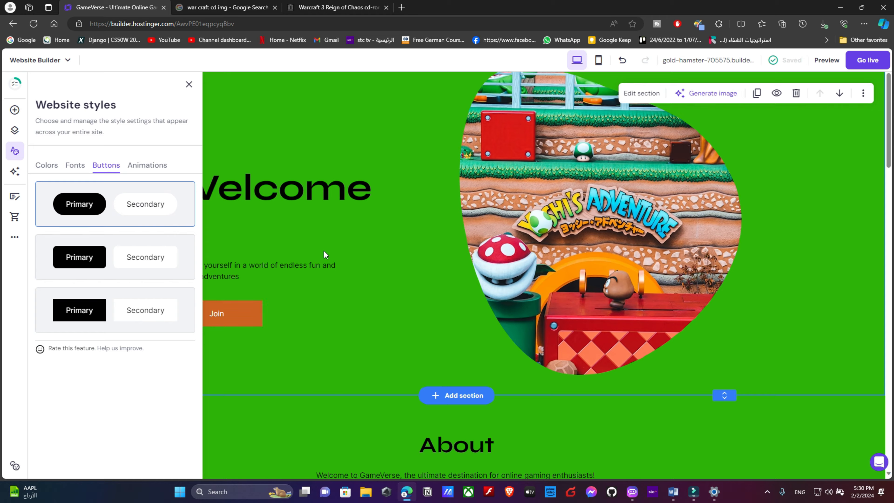
scroll(323, 251, down, 15)
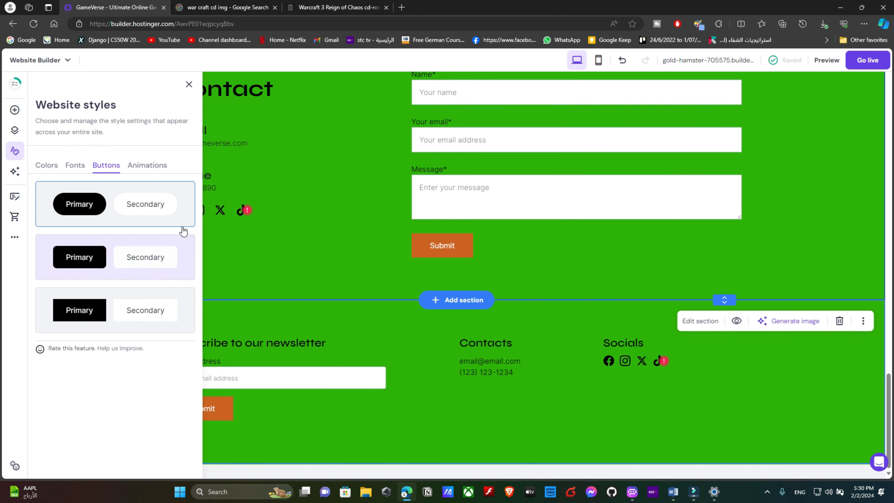
click(178, 242)
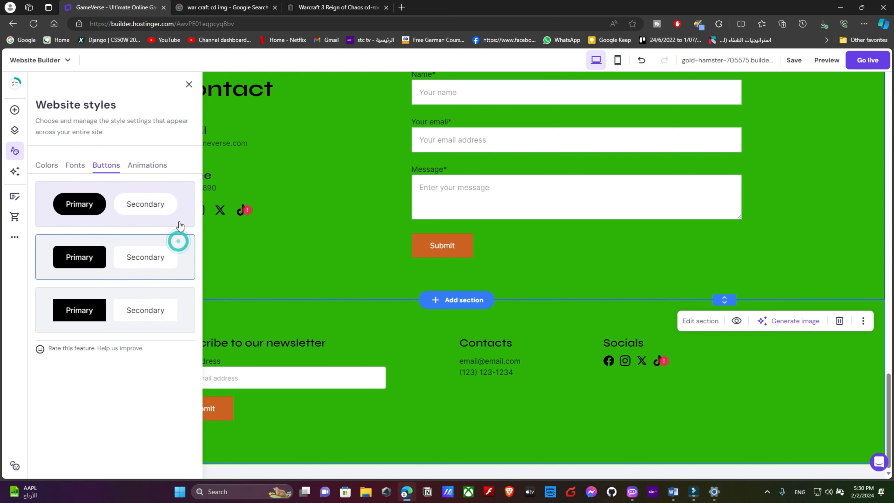
click(180, 218)
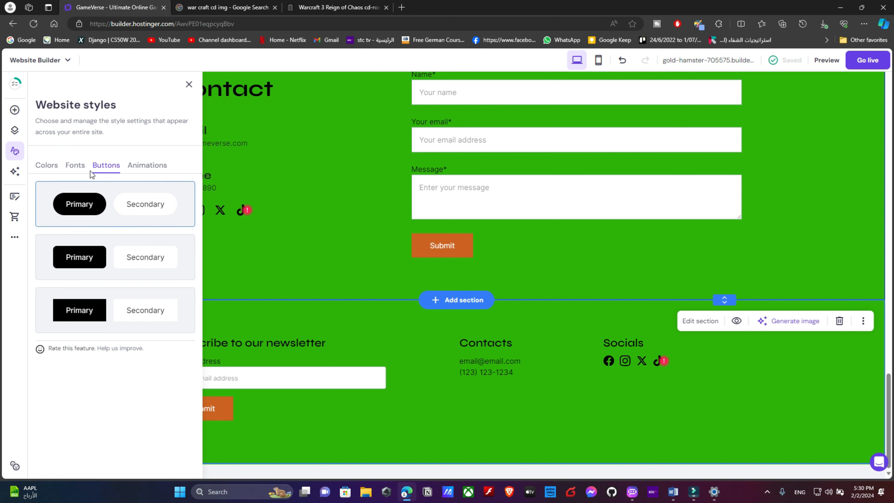
click(146, 207)
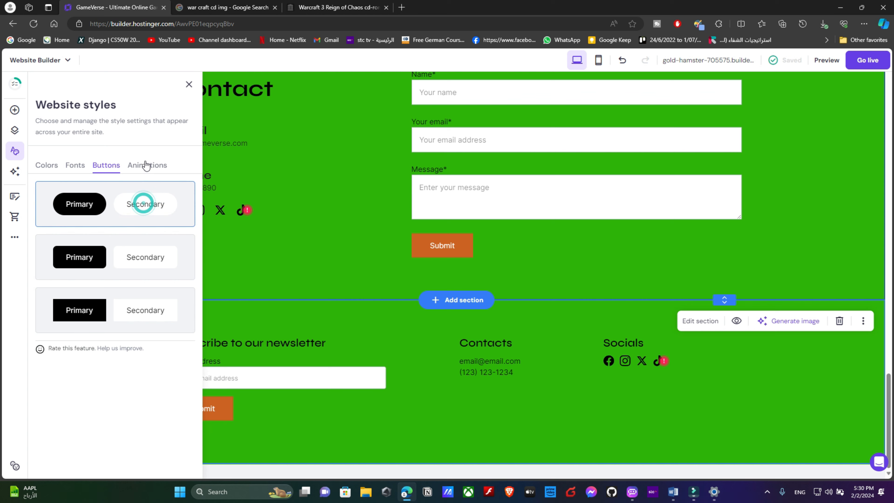
- Replace the orange button color #CC6223 with black #000000 across the entire website and check the page
click(74, 169)
click(51, 166)
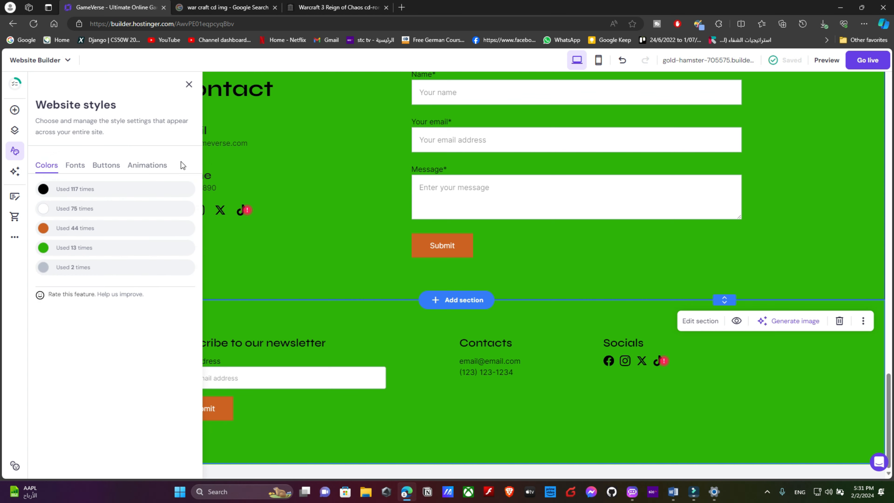
scroll(461, 376, up, 3)
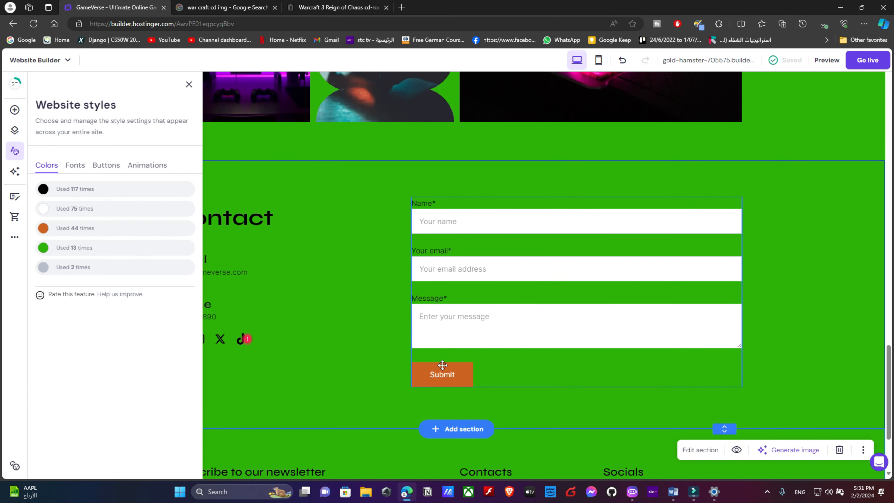
scroll(320, 176, up, 15)
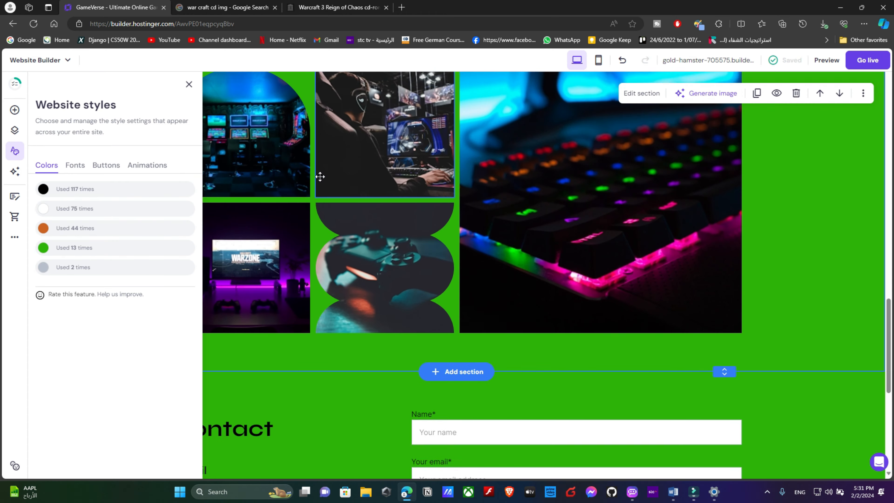
scroll(320, 176, up, 5)
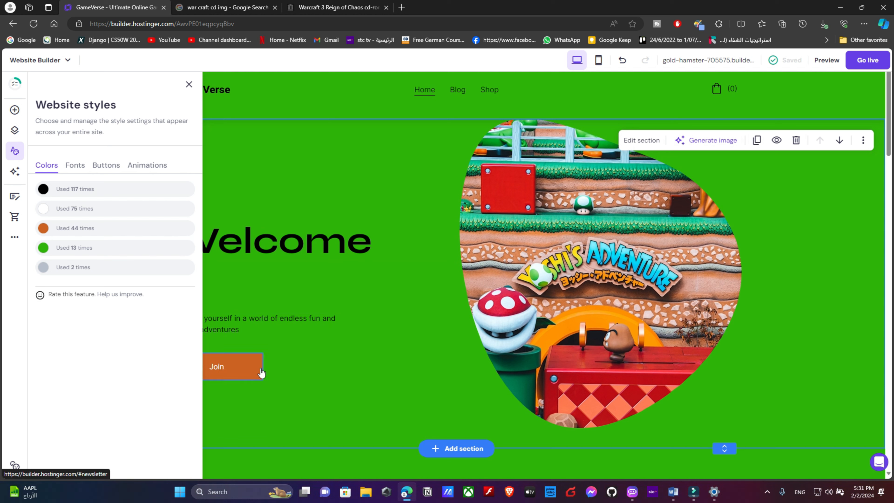
scroll(263, 365, down, 2)
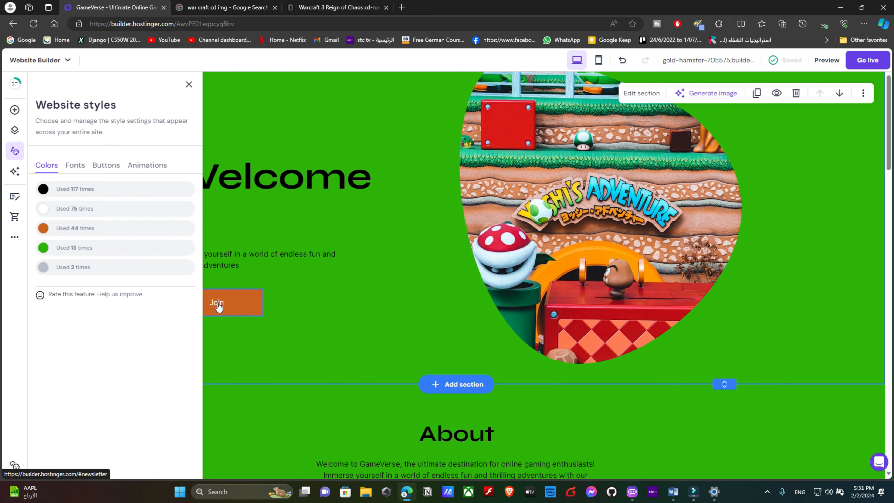
click(172, 229)
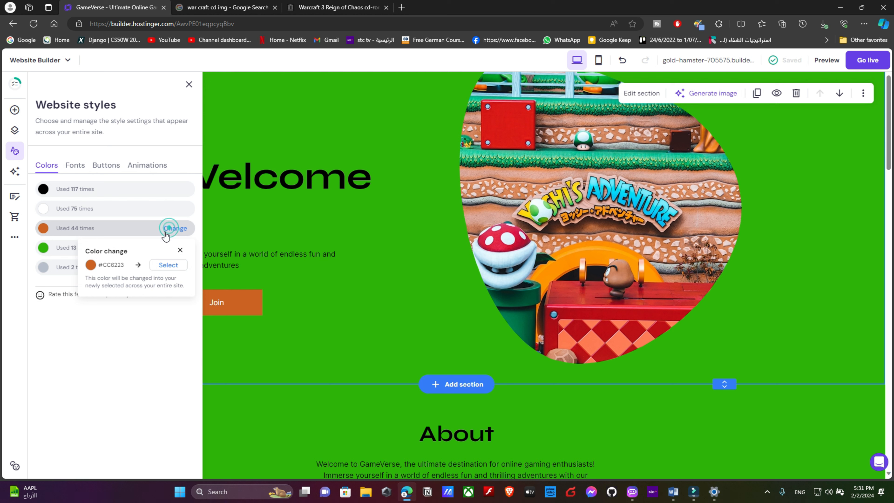
click(153, 264)
drag(160, 322, 84, 390)
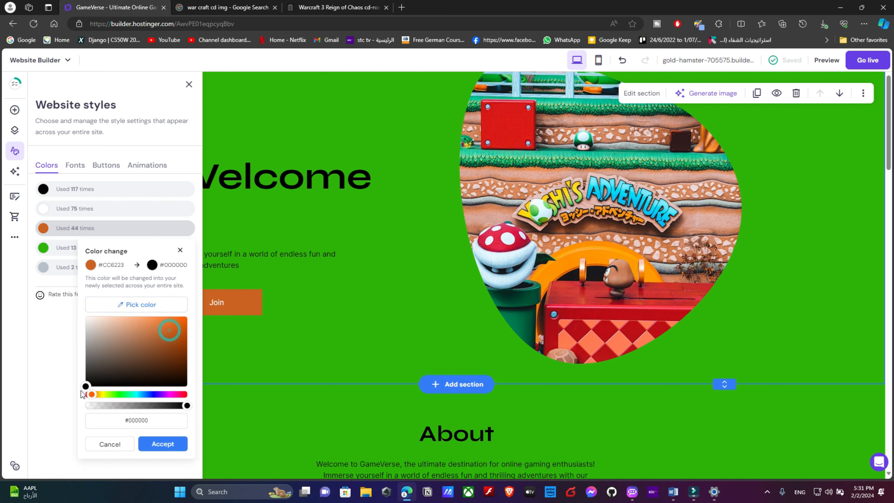
click(180, 448)
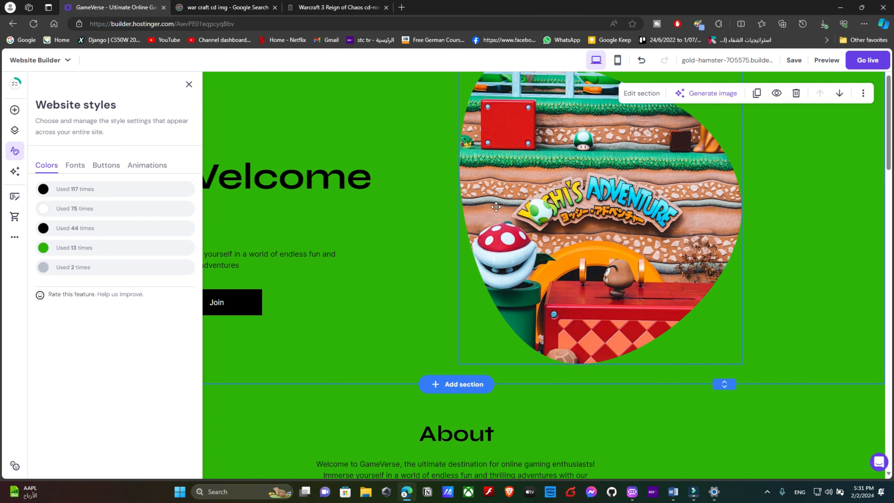
scroll(784, 260, down, 10)
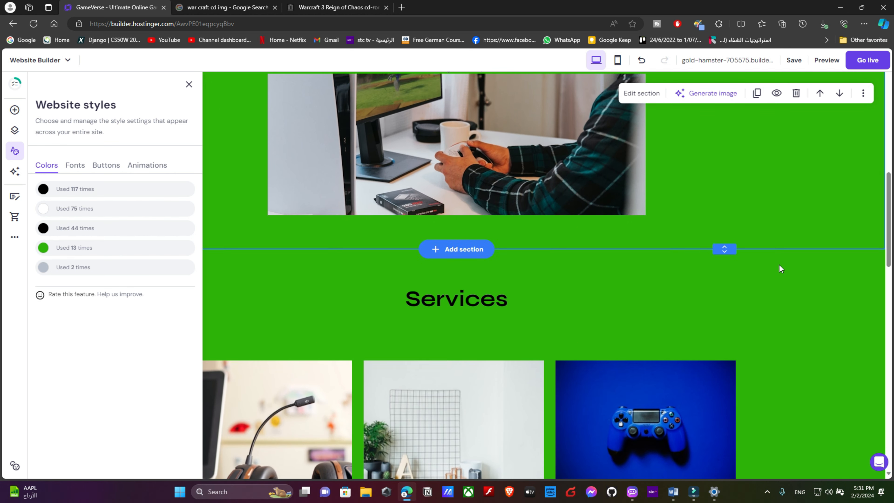
scroll(779, 264, down, 10)
scroll(750, 275, down, 5)
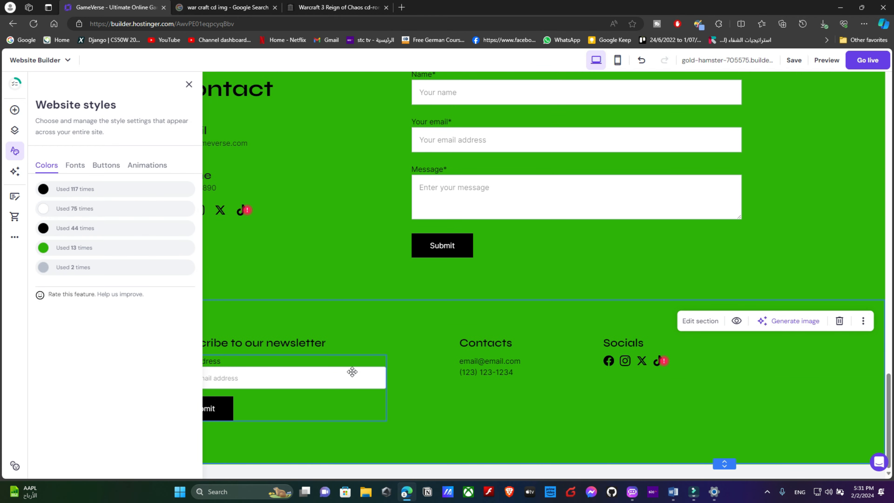
scroll(341, 297, up, 8)
scroll(341, 292, up, 10)
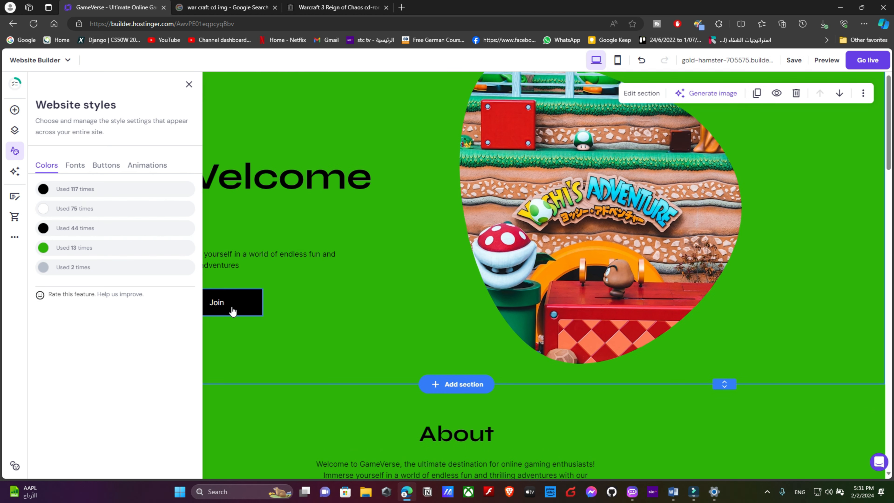
- Set the Welcome section's Join button to a white #FFFFFF fill and black #000000 text for its hover state
click(190, 85)
click(255, 300)
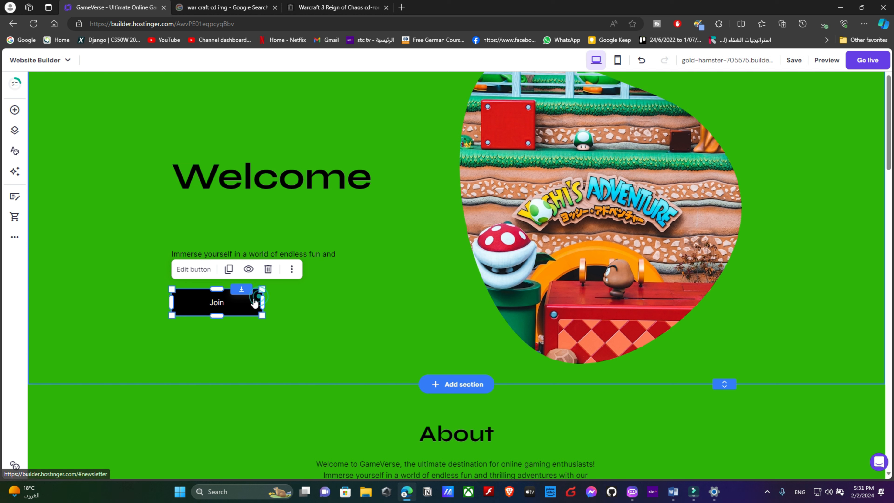
click(188, 271)
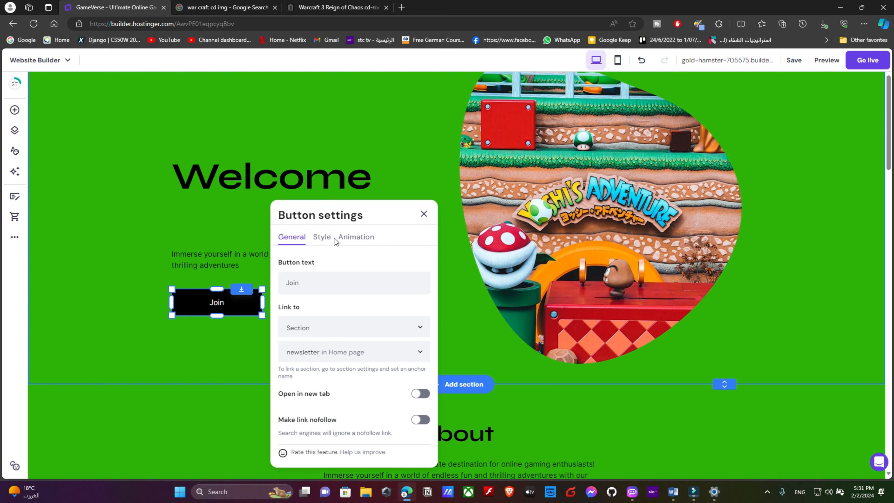
click(355, 236)
click(322, 237)
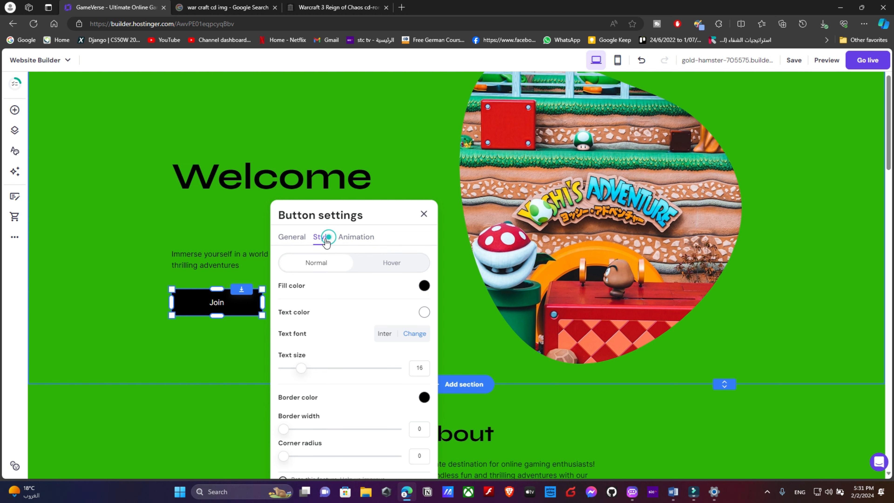
click(391, 263)
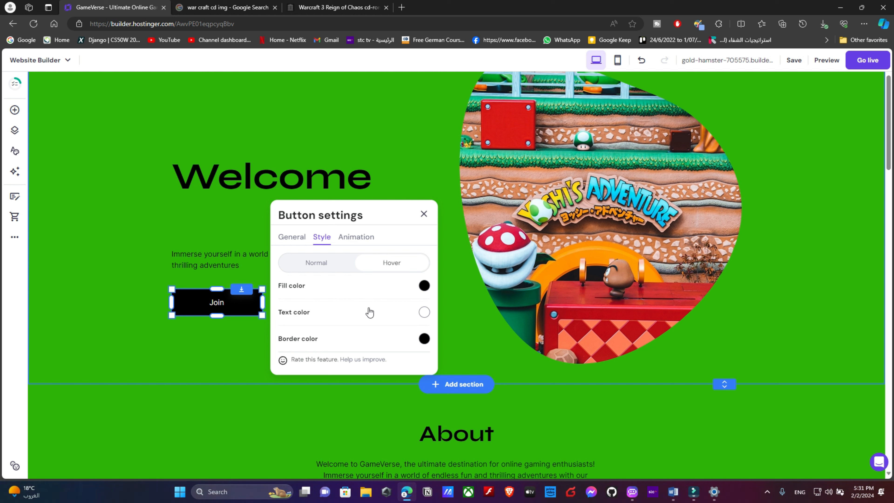
click(424, 285)
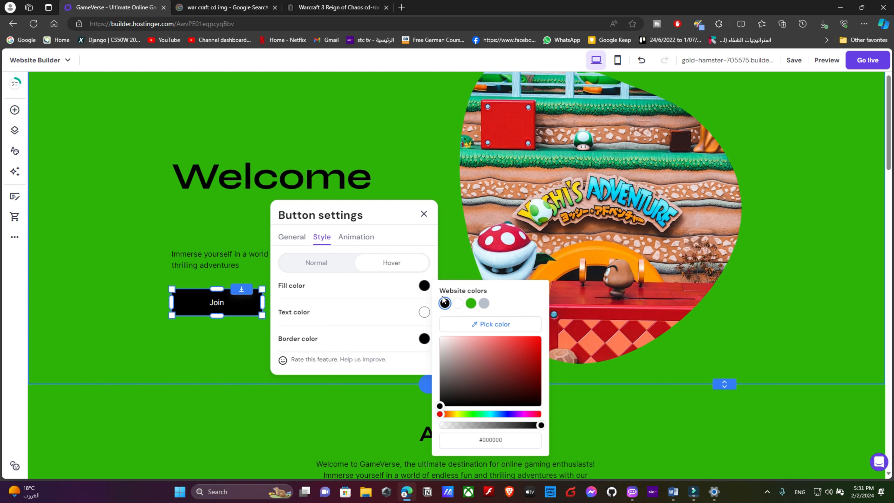
click(458, 303)
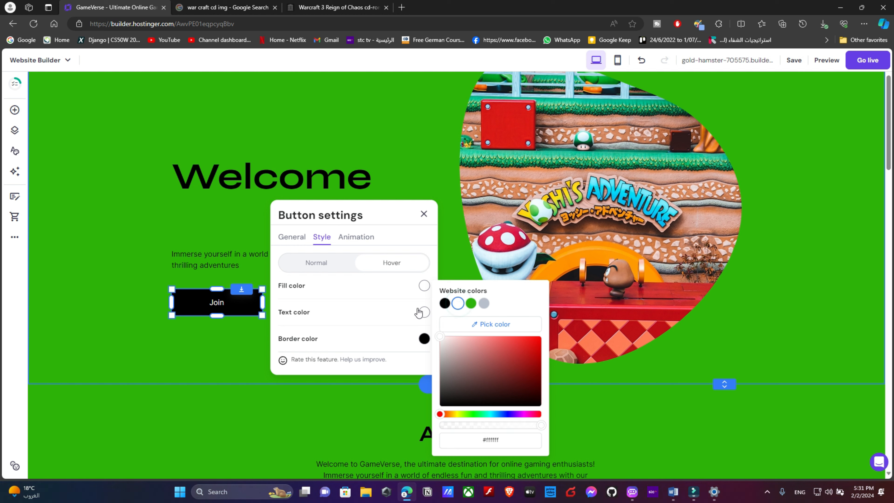
click(424, 312)
click(445, 314)
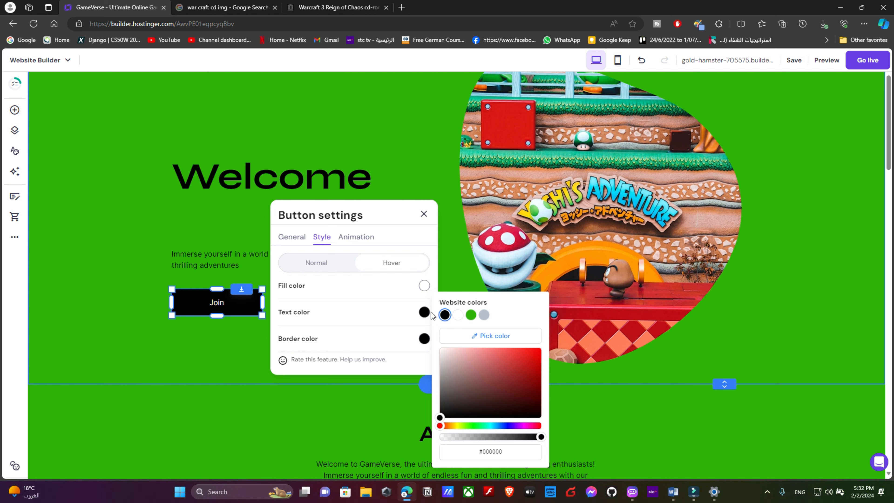
click(423, 213)
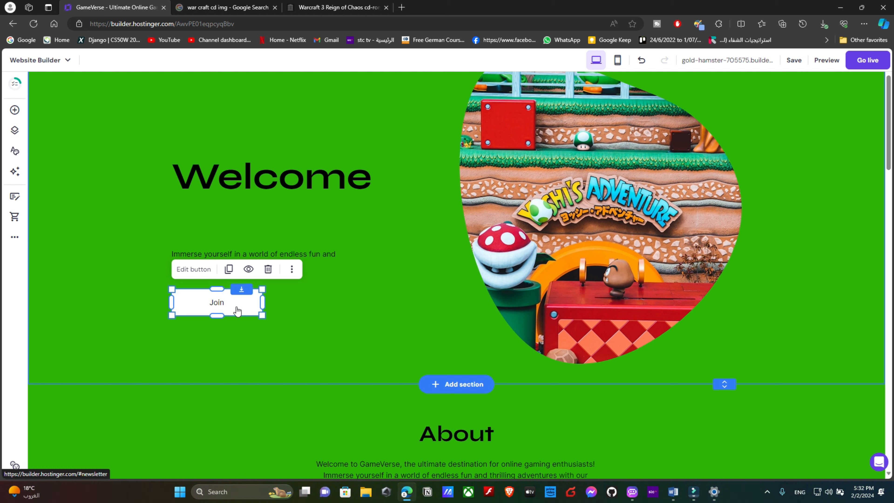
- Try a green #28ad00 text color for the normal state of the Welcome section's Join button
click(197, 270)
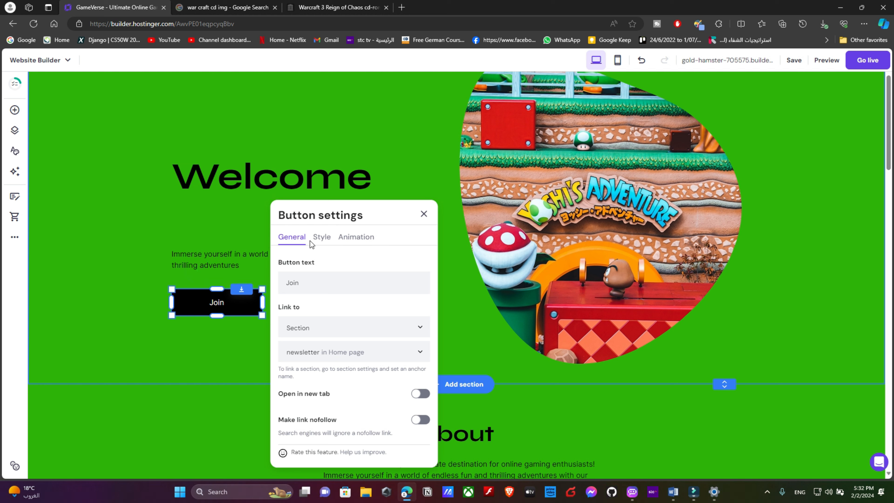
click(321, 238)
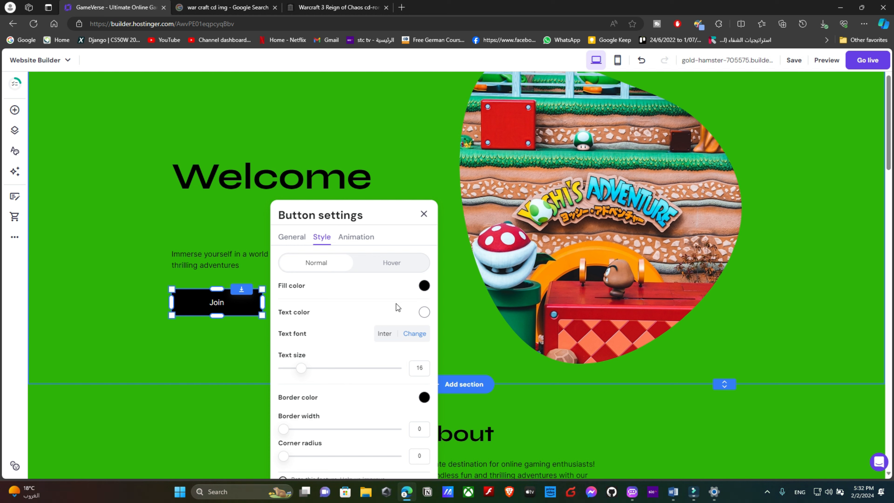
click(423, 313)
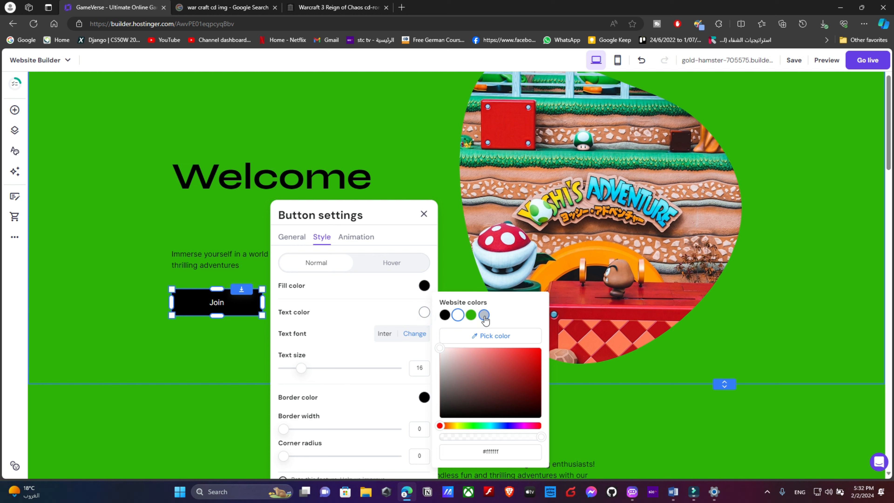
click(387, 305)
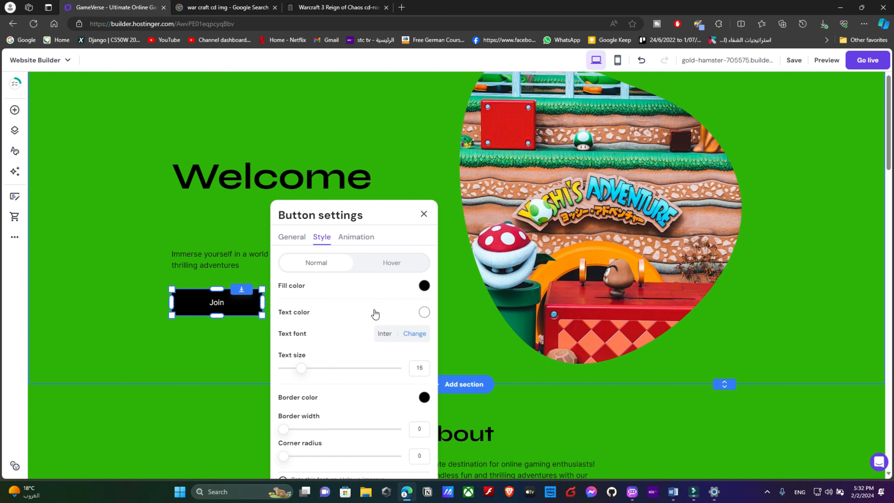
click(424, 312)
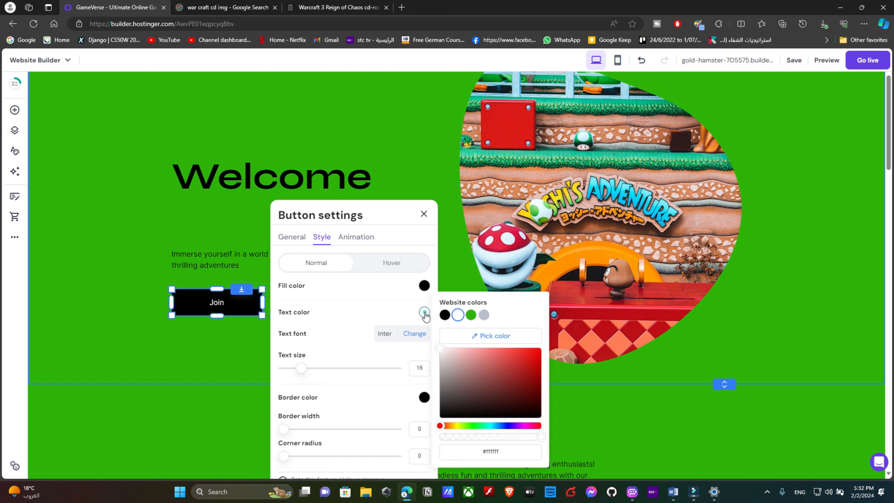
click(470, 315)
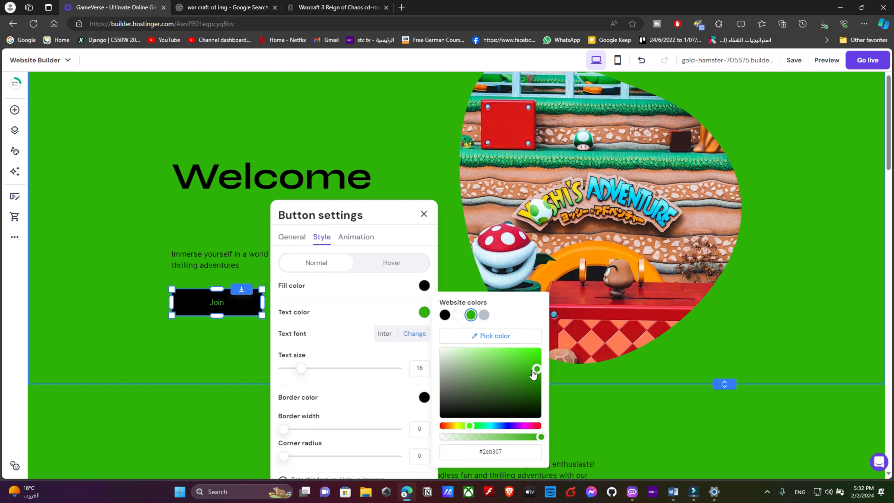
mouse_move(533, 373)
mouse_down()
mouse_move(536, 354)
mouse_move(543, 374)
mouse_up()
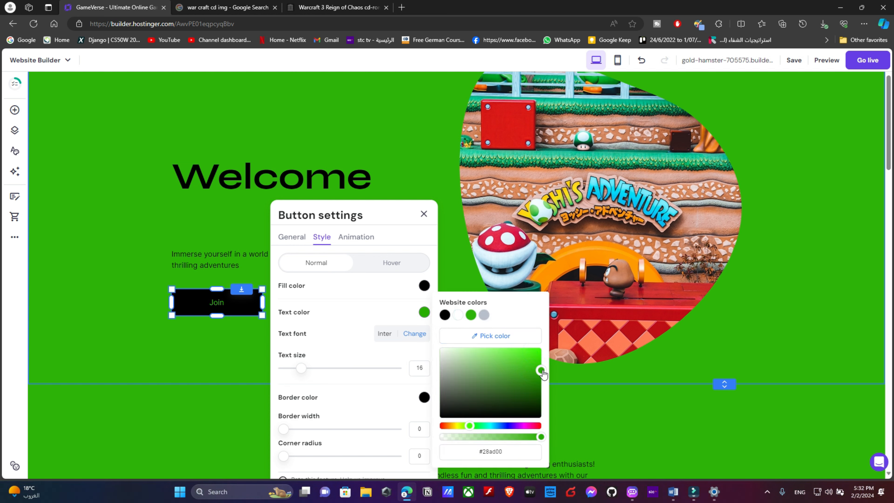
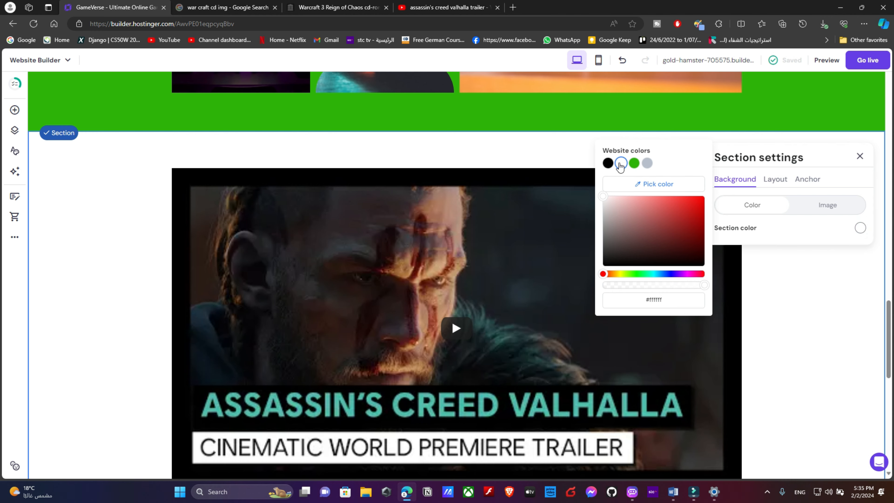
- Try the green, white and grey website colors behind the Assassin's Creed trailer section and set its background to black #000000
click(635, 164)
click(607, 164)
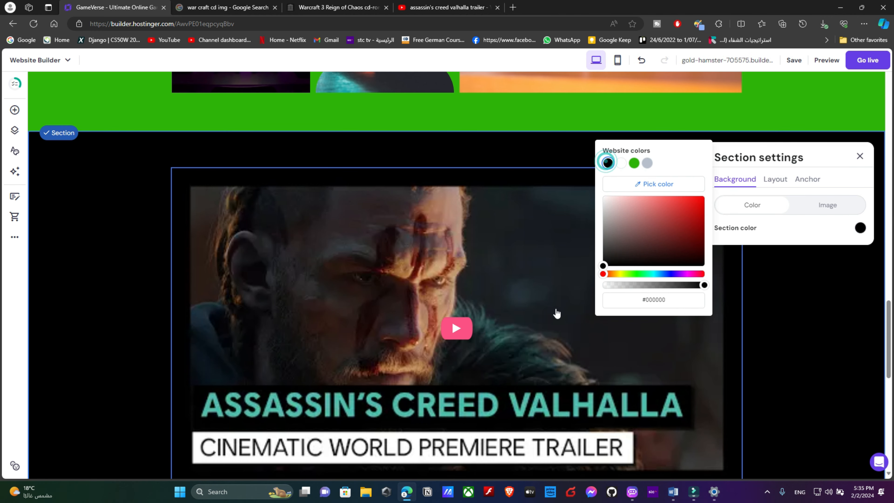
click(621, 165)
click(647, 163)
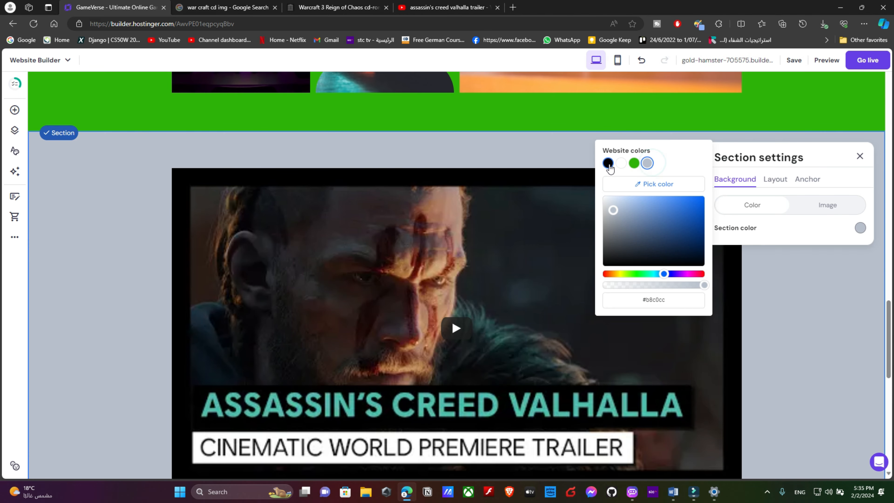
click(608, 163)
click(816, 344)
- Look over the home page on desktop and switch the editor to the mobile view at the About section
scroll(813, 338, up, 15)
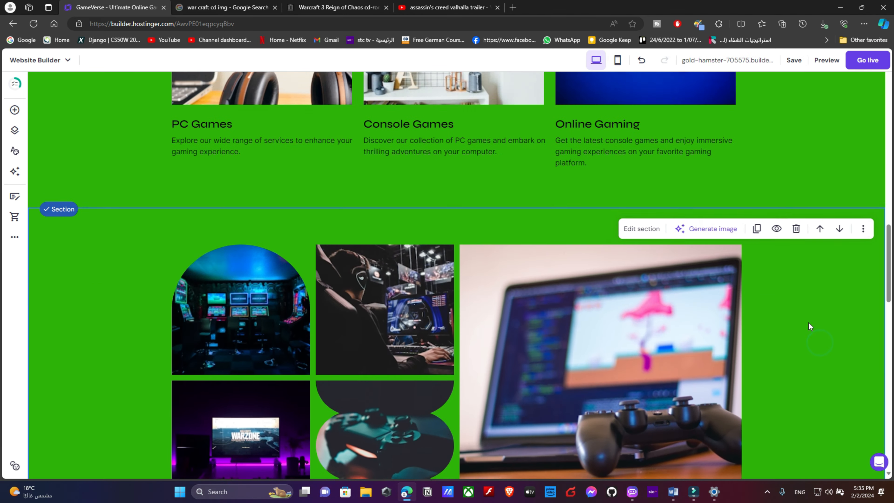
scroll(655, 266, down, 12)
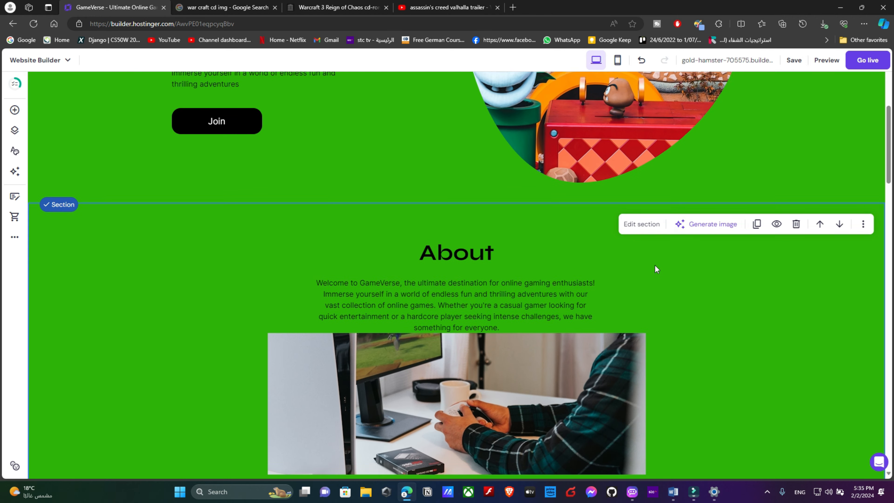
scroll(732, 225, up, 6)
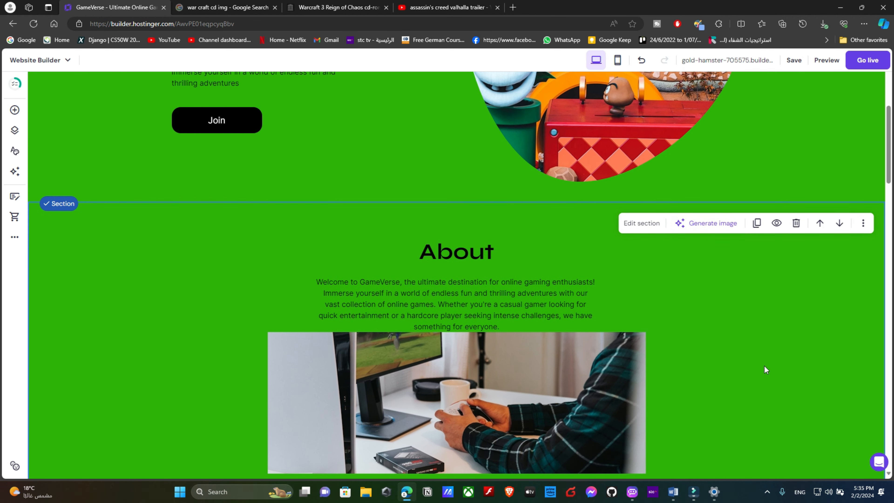
scroll(604, 305, down, 6)
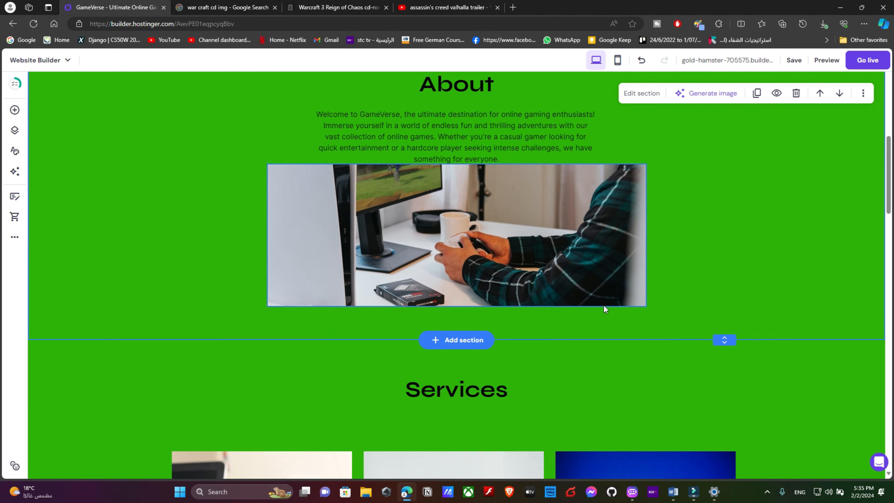
click(618, 61)
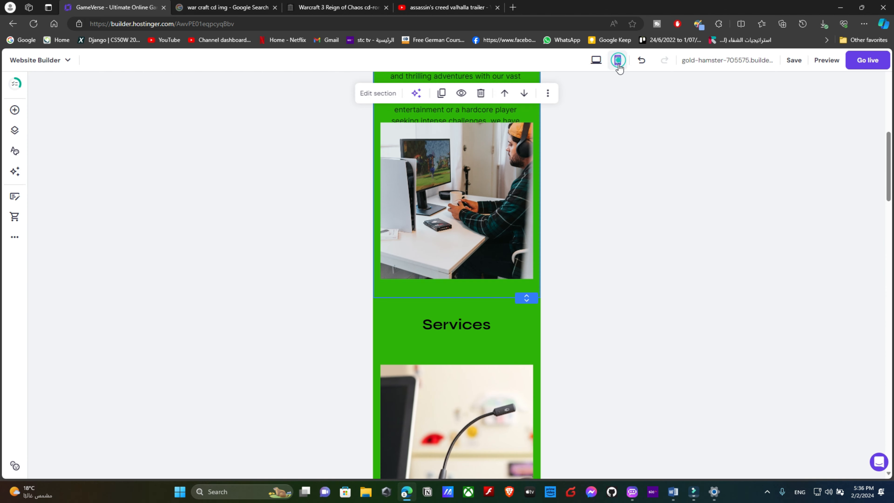
scroll(576, 211, up, 8)
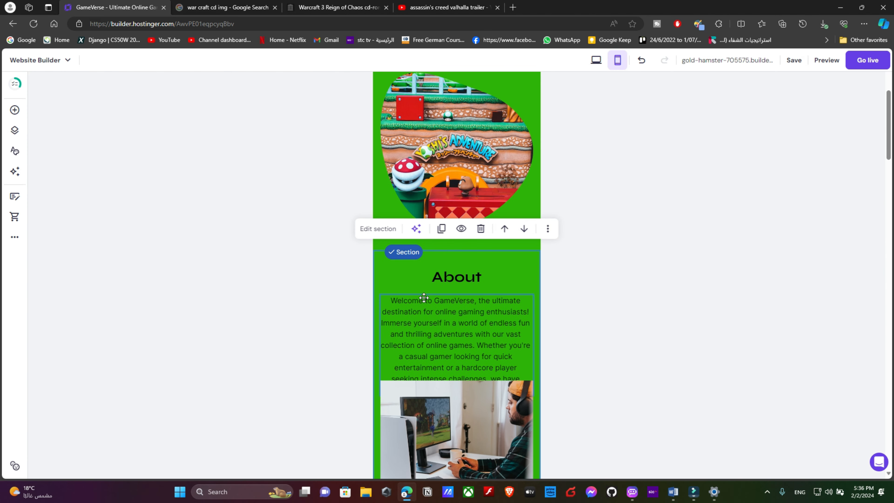
scroll(426, 345, down, 3)
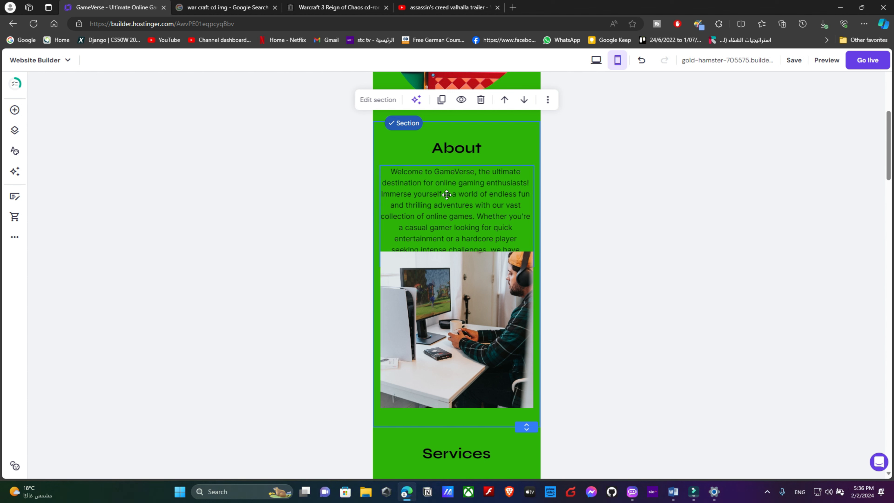
- Make the mobile About section taller and move its image down so it clears the overlapping paragraph
click(436, 187)
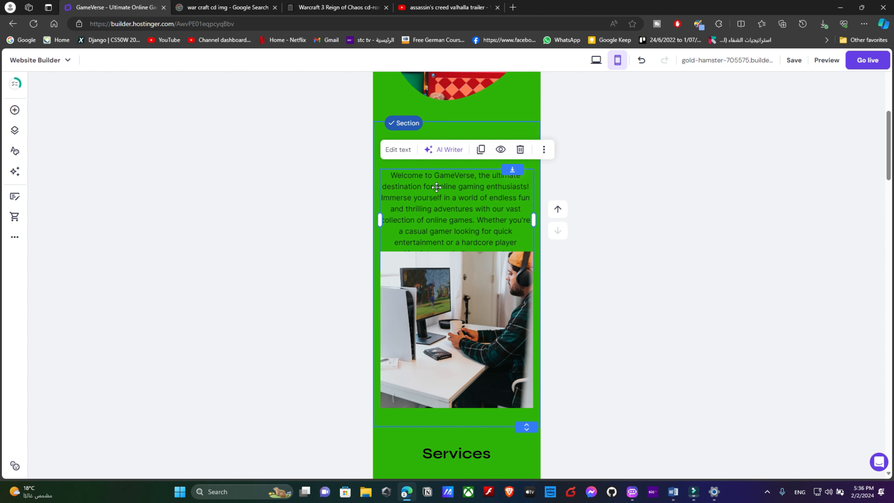
click(374, 158)
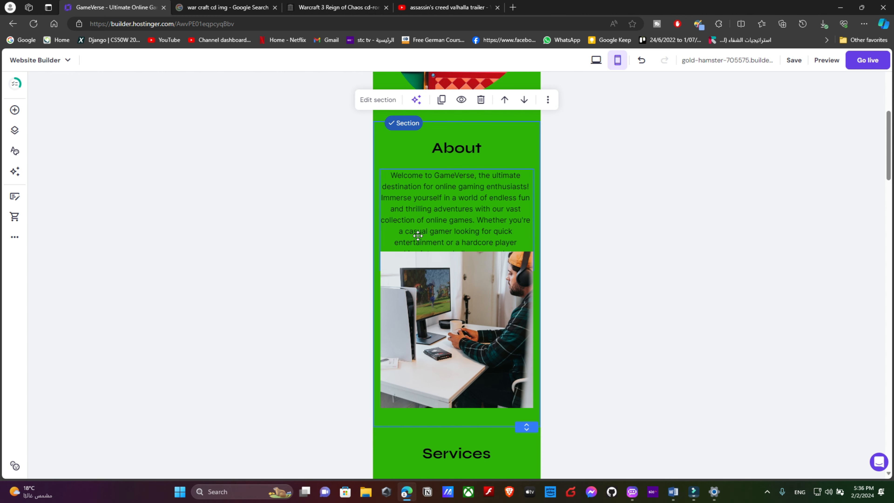
click(437, 279)
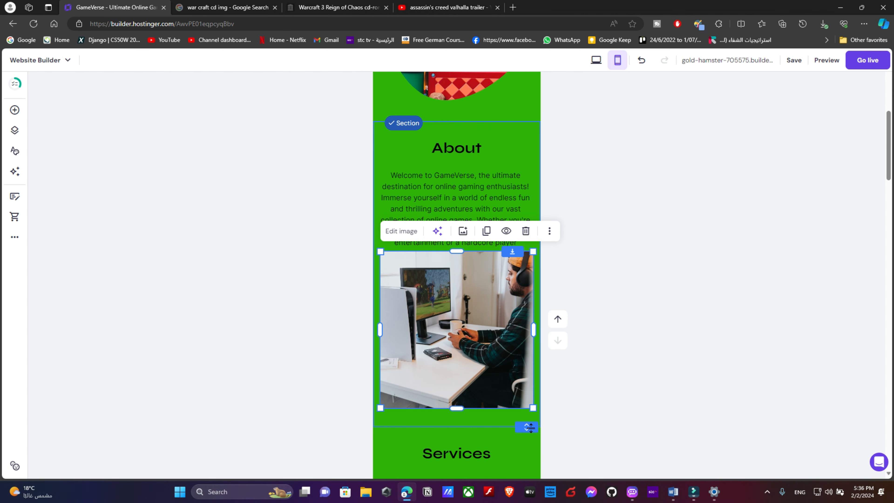
drag(527, 427, 528, 458)
scroll(544, 392, down, 3)
drag(418, 162, 427, 203)
scroll(594, 238, up, 2)
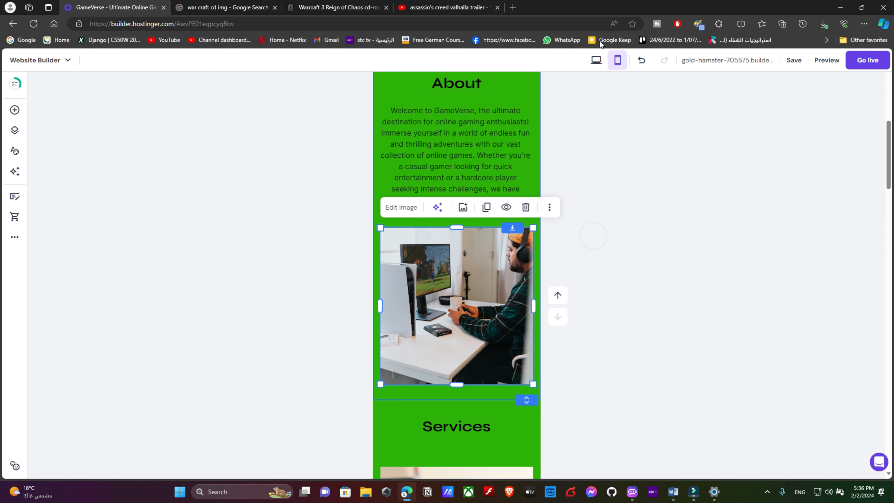
click(410, 111)
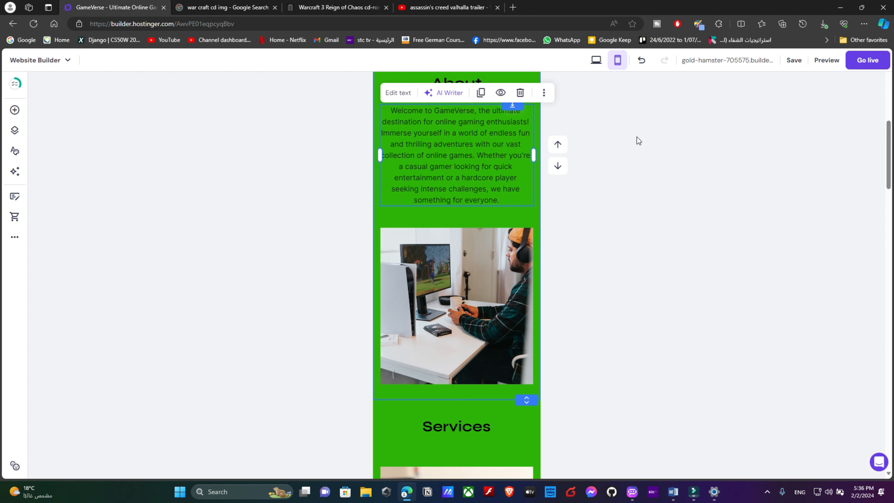
click(637, 137)
- Remove the gaming image gallery section between the Services section and the Assassin's Creed trailer
scroll(637, 137, up, 4)
click(462, 159)
scroll(463, 158, up, 4)
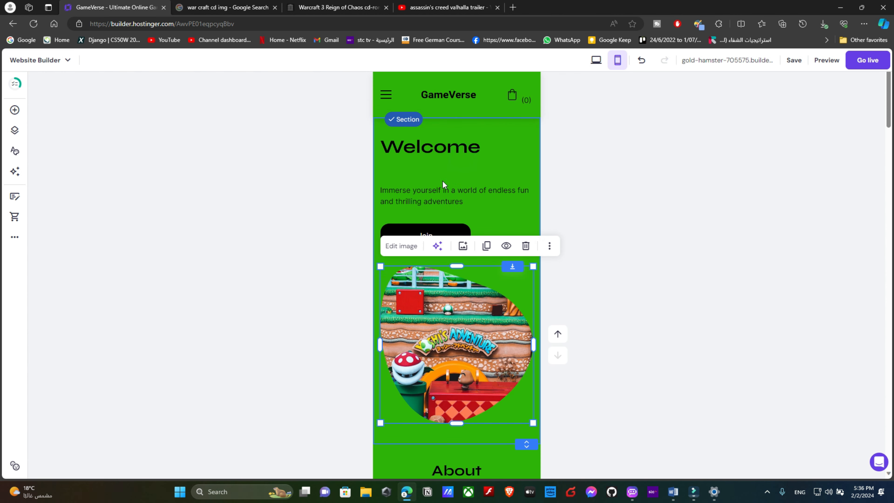
scroll(416, 172, down, 15)
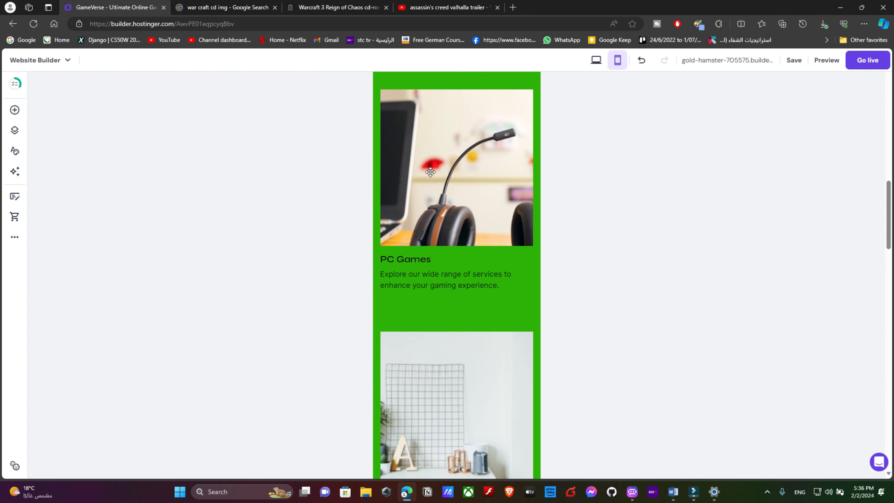
scroll(437, 183, down, 10)
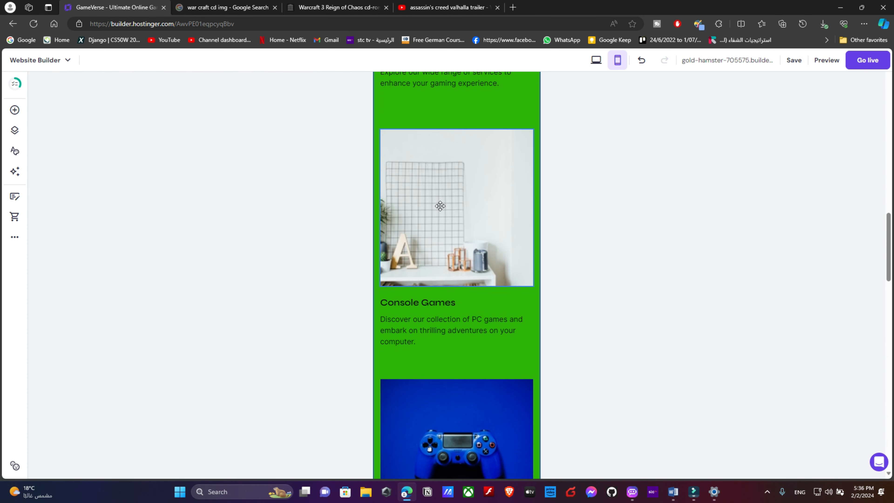
scroll(441, 198, down, 10)
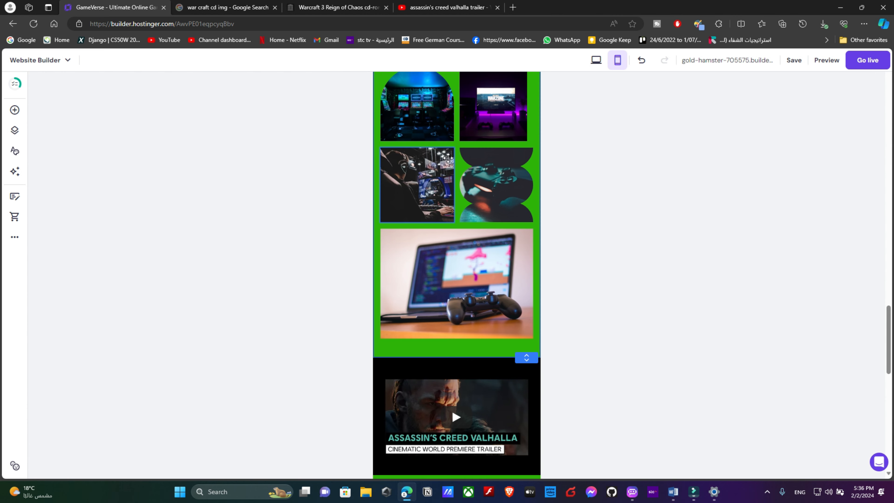
scroll(448, 158, up, 3)
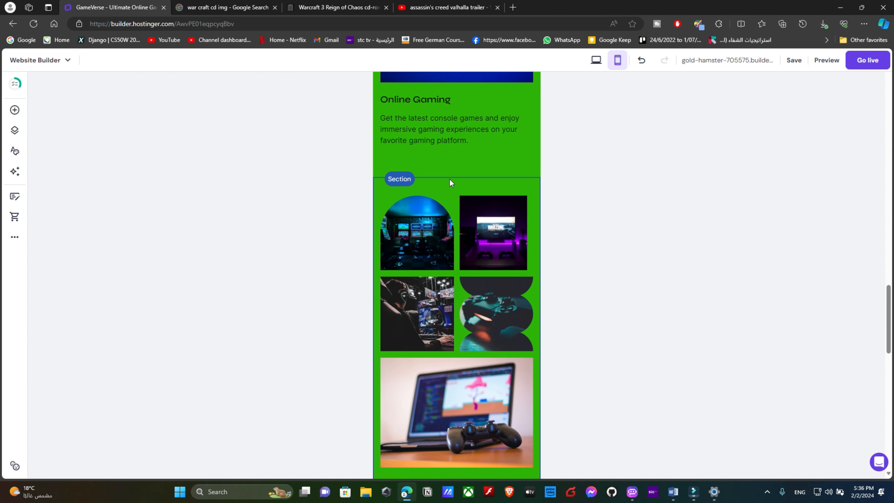
click(453, 188)
click(523, 154)
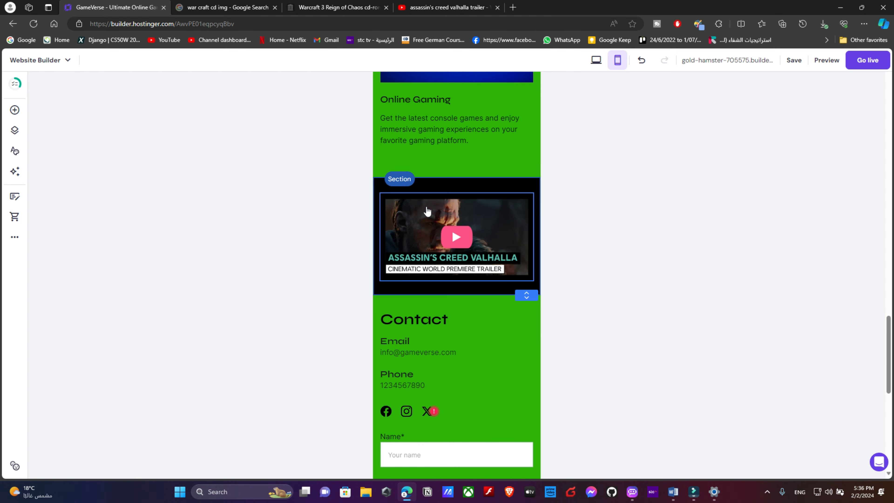
- Check the mobile home page from the Welcome section to Contact and return to the desktop view
scroll(436, 197, up, 20)
scroll(437, 196, up, 15)
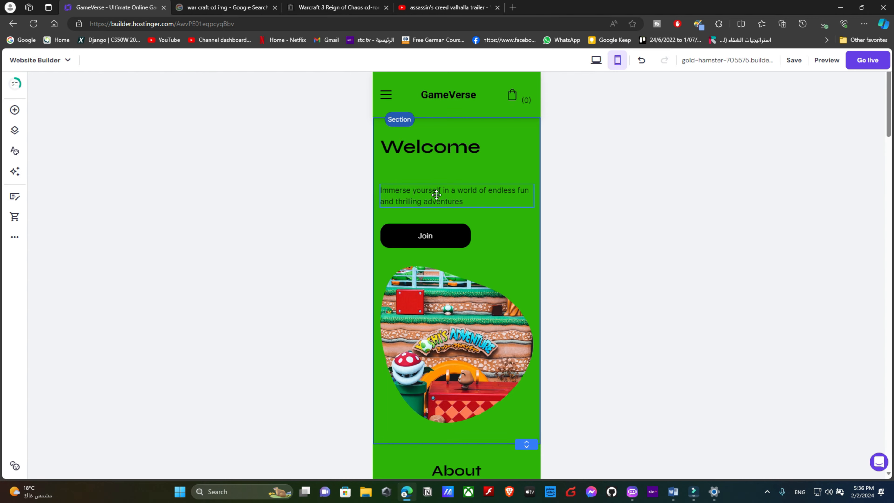
scroll(437, 194, down, 20)
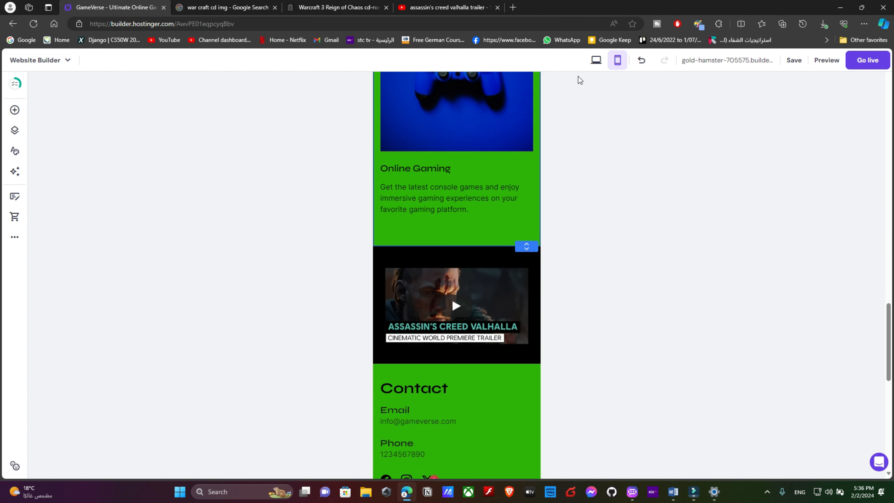
click(596, 60)
- Set the Services section's background to the white website color and check it against the neighboring sections
scroll(627, 198, up, 8)
scroll(754, 222, up, 15)
scroll(758, 219, down, 7)
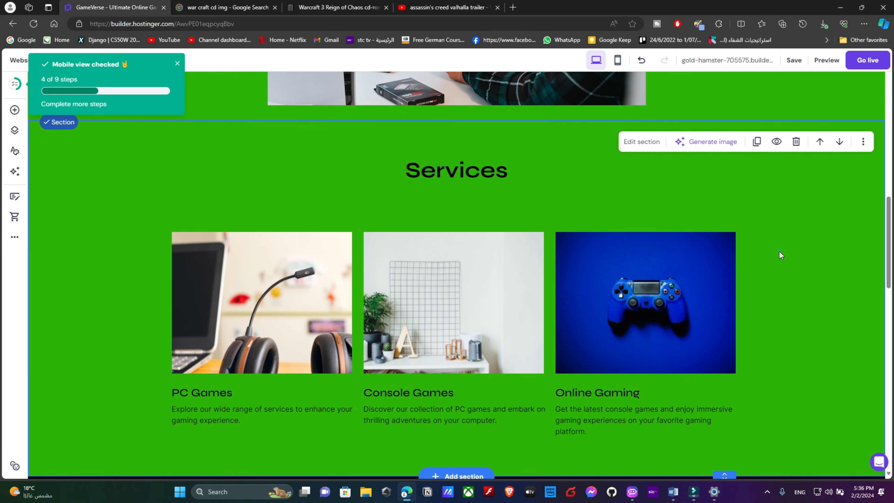
click(642, 142)
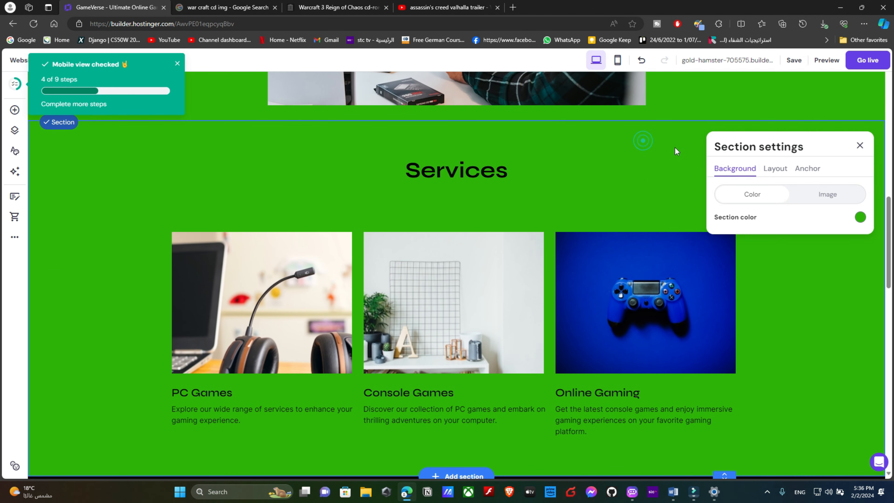
click(861, 217)
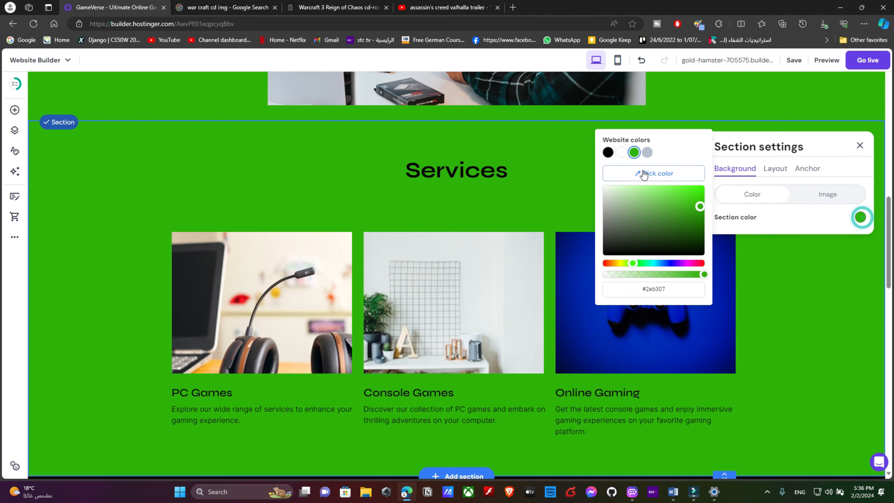
click(620, 152)
click(545, 142)
scroll(545, 143, up, 15)
scroll(550, 164, down, 12)
scroll(548, 169, down, 15)
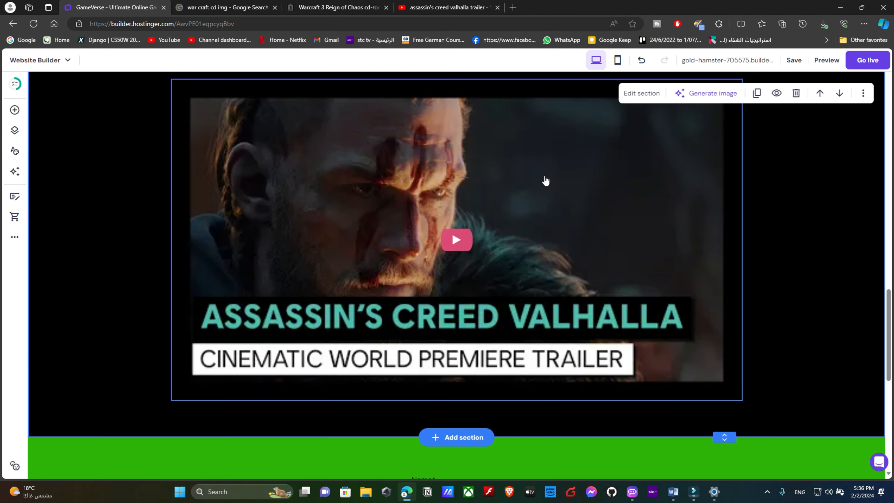
scroll(546, 181, up, 7)
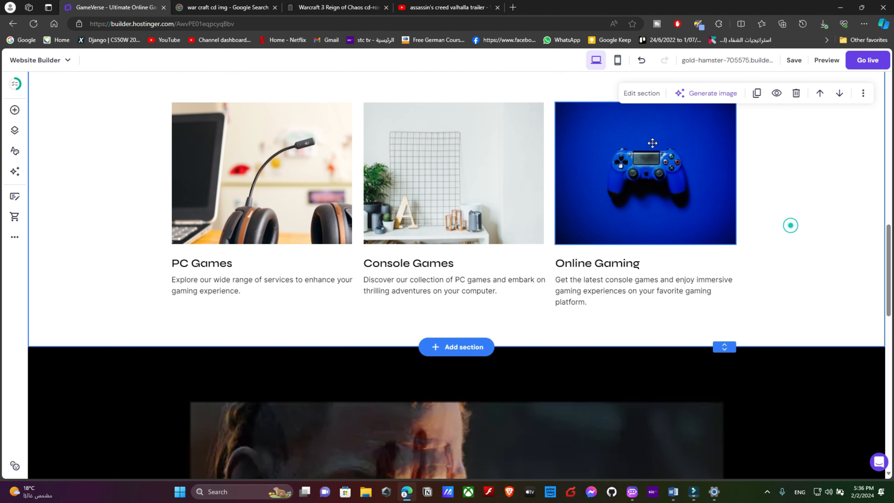
- Set the About section's background to the white website color and compare it with the Welcome section
scroll(766, 189, up, 5)
scroll(482, 243, up, 5)
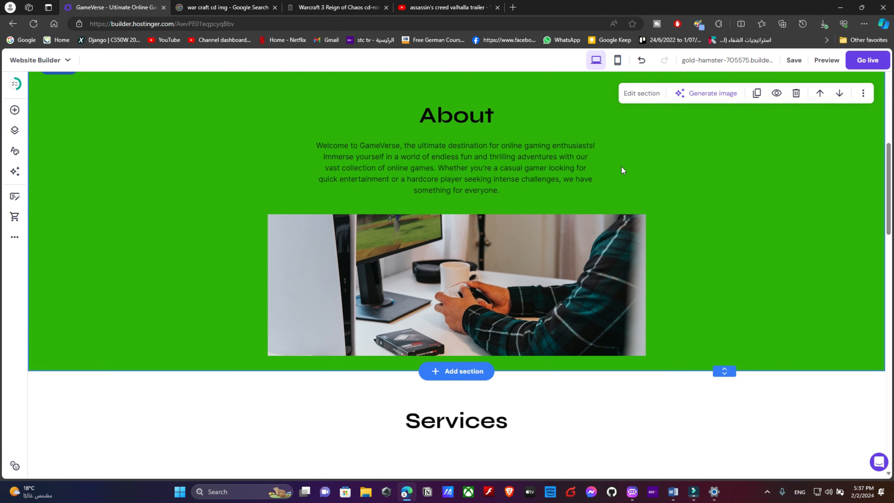
click(647, 94)
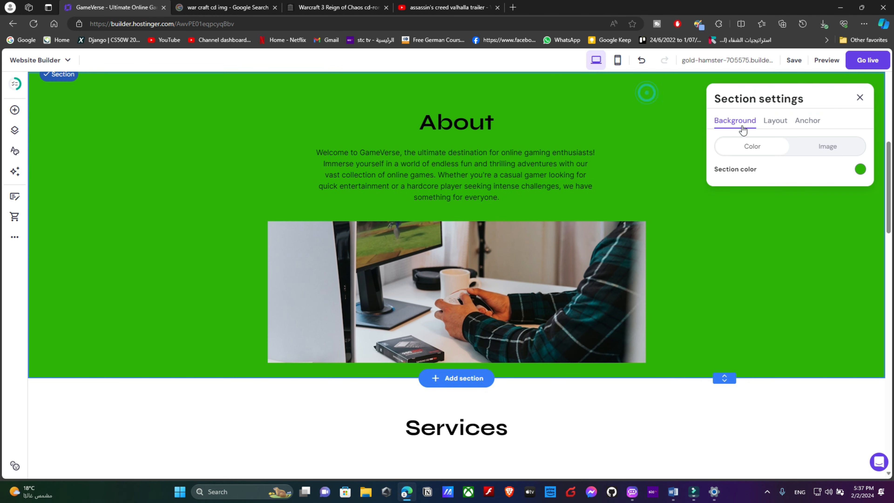
click(860, 170)
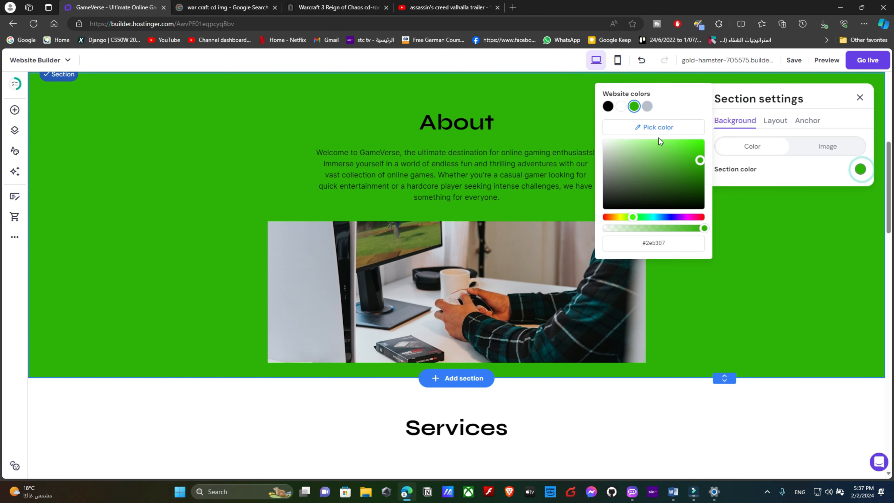
click(622, 106)
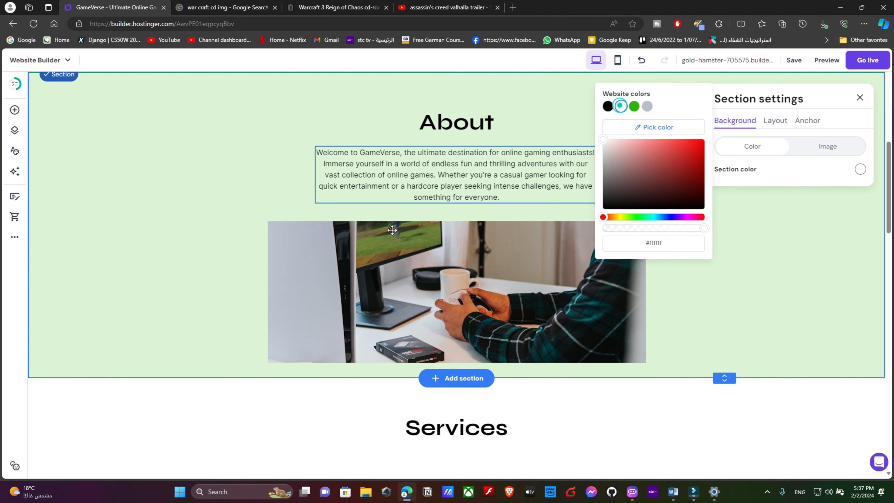
scroll(387, 235, up, 7)
click(294, 352)
scroll(292, 349, down, 7)
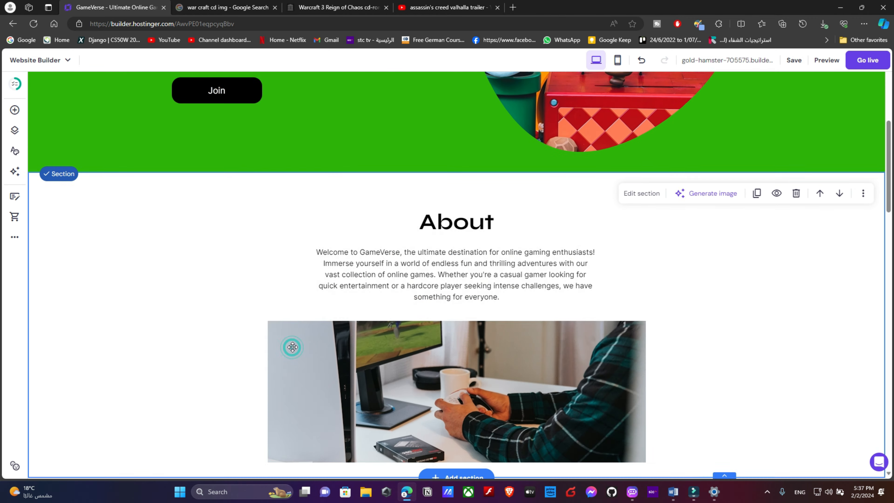
scroll(442, 233, up, 10)
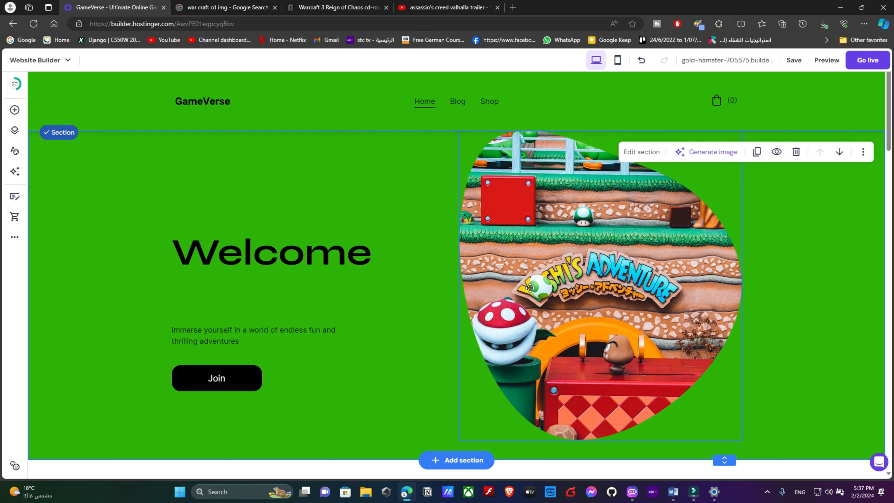
- Set the background of the Assassin's Creed Valhalla trailer section to the green website color
scroll(562, 314, down, 12)
scroll(565, 319, down, 5)
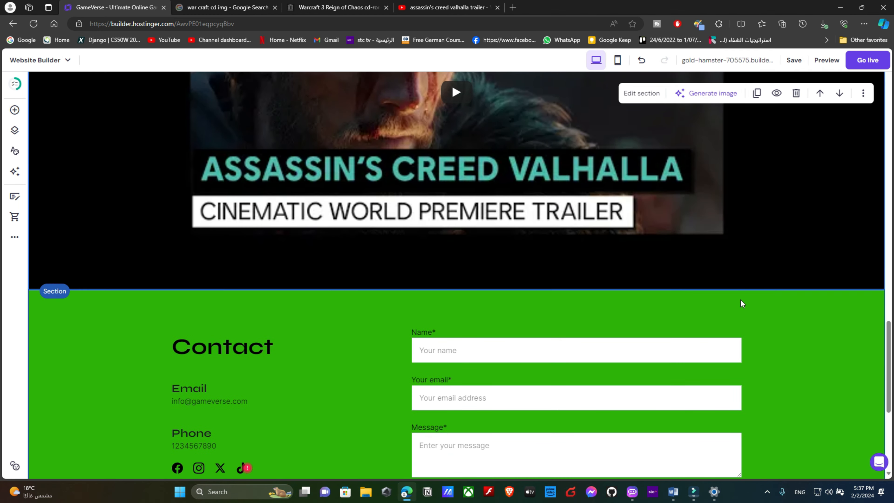
click(621, 93)
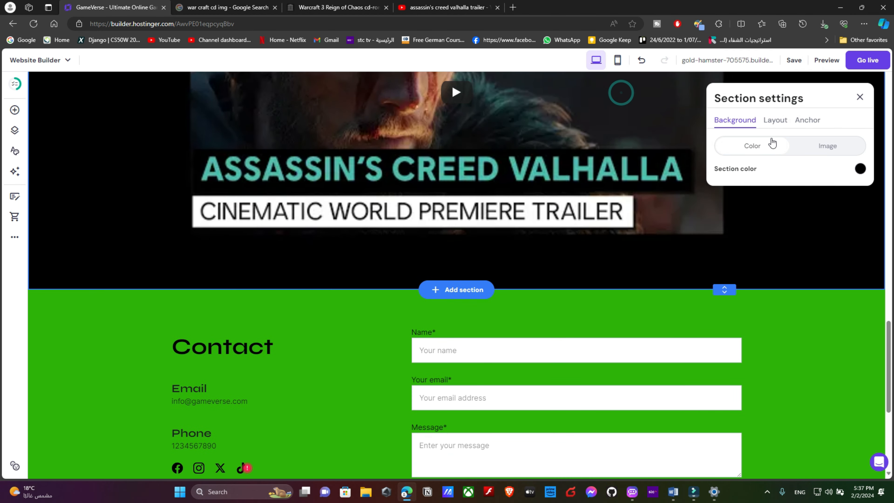
click(860, 169)
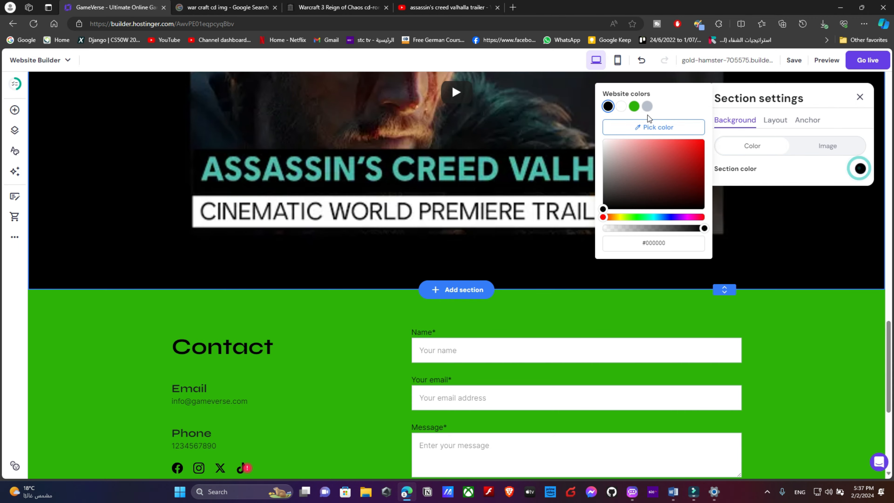
click(635, 106)
scroll(422, 292, up, 8)
scroll(496, 278, down, 8)
- Set the Contact section's background to the white website color and review the alternating sections of the home page
scroll(756, 337, down, 5)
click(785, 343)
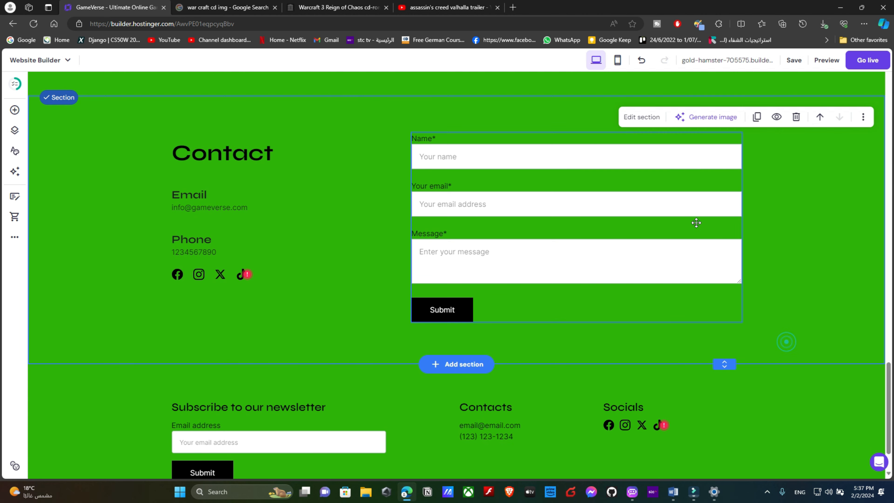
click(633, 120)
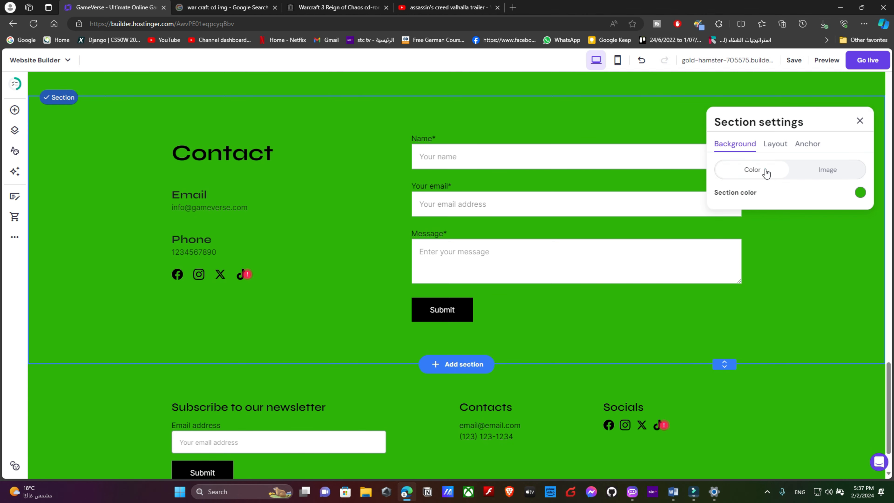
click(859, 193)
click(621, 128)
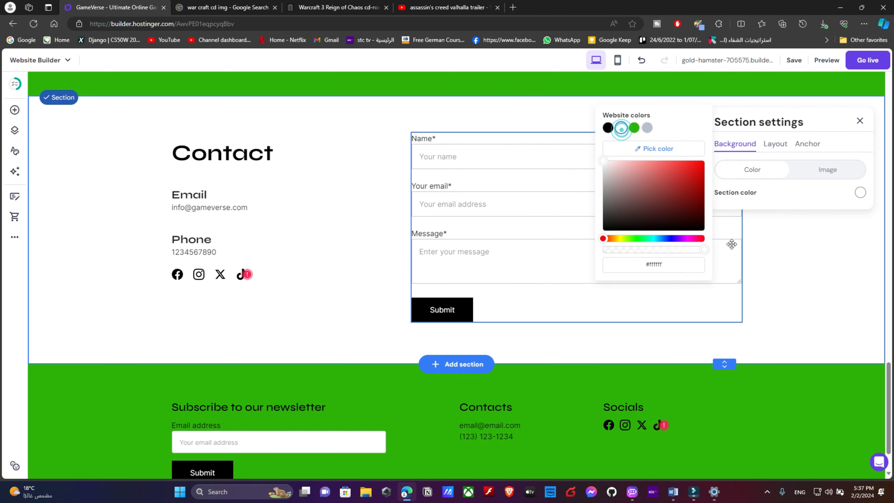
click(800, 262)
scroll(799, 261, down, 2)
scroll(796, 268, up, 12)
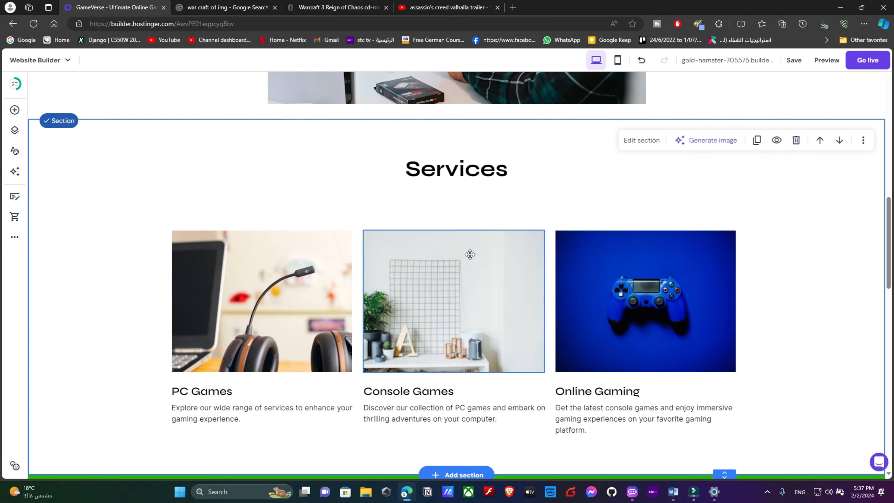
scroll(476, 249, up, 3)
scroll(476, 247, down, 15)
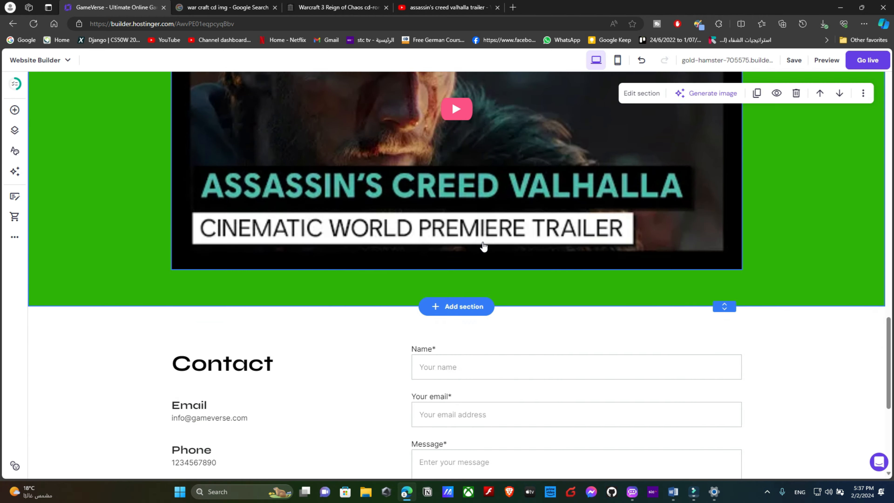
scroll(467, 395, up, 15)
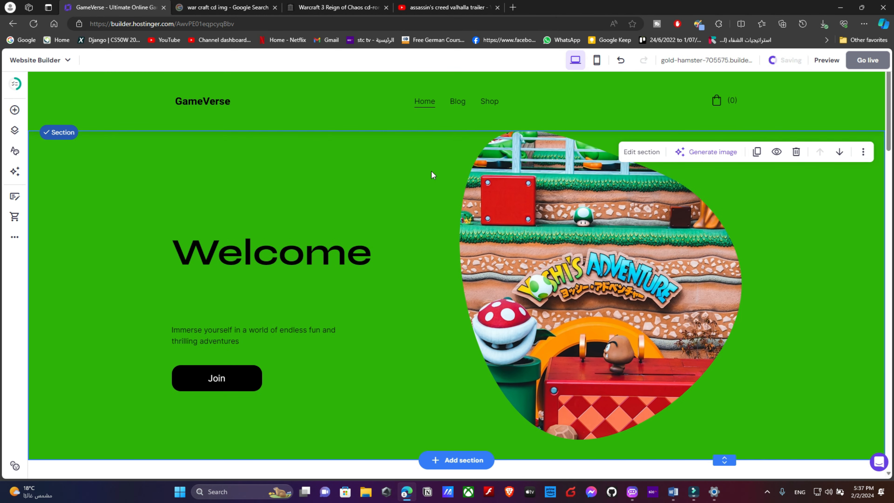
- Go to the Blog page and examine the website's button styles and color palette
click(458, 101)
scroll(430, 170, down, 3)
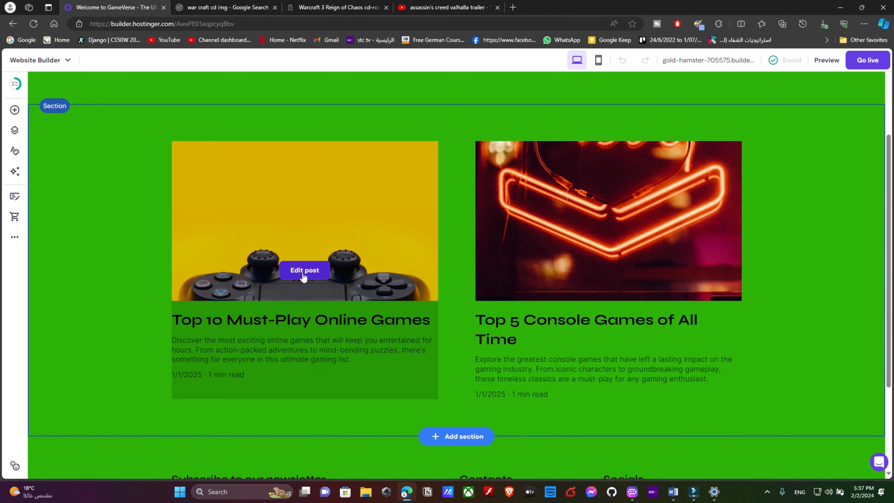
click(15, 130)
click(15, 152)
click(100, 167)
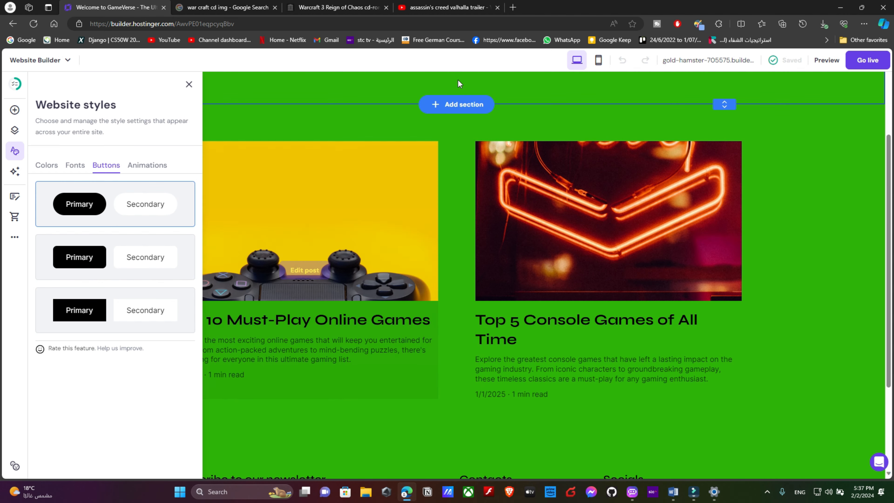
mouse_move(305, 274)
mouse_move(620, 277)
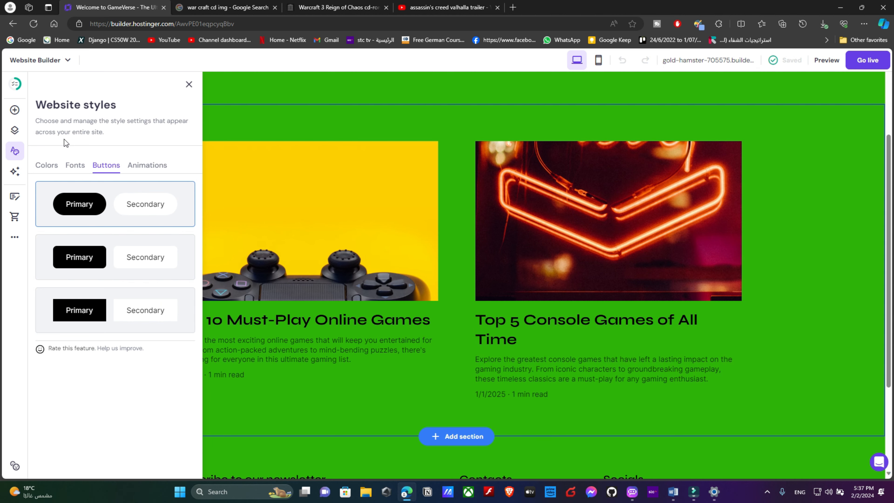
click(48, 166)
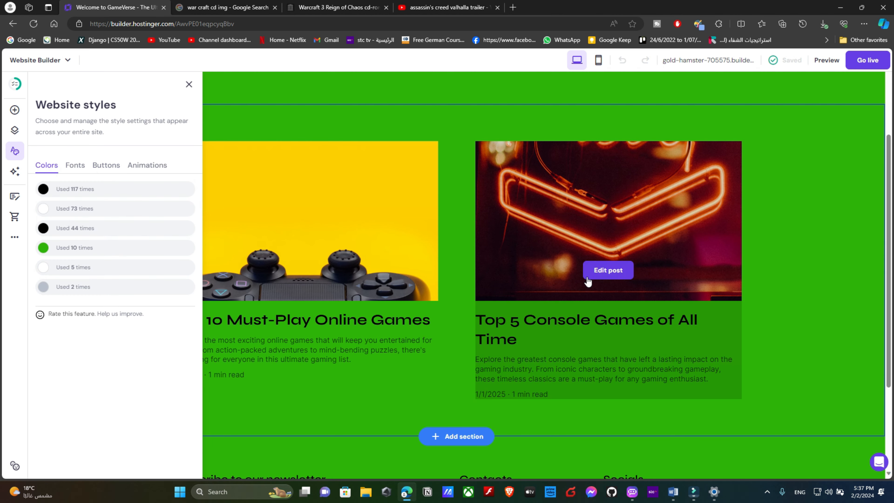
- Open the "Top 5 Console Games of All Time" post, look through its content and return to the home page
click(594, 272)
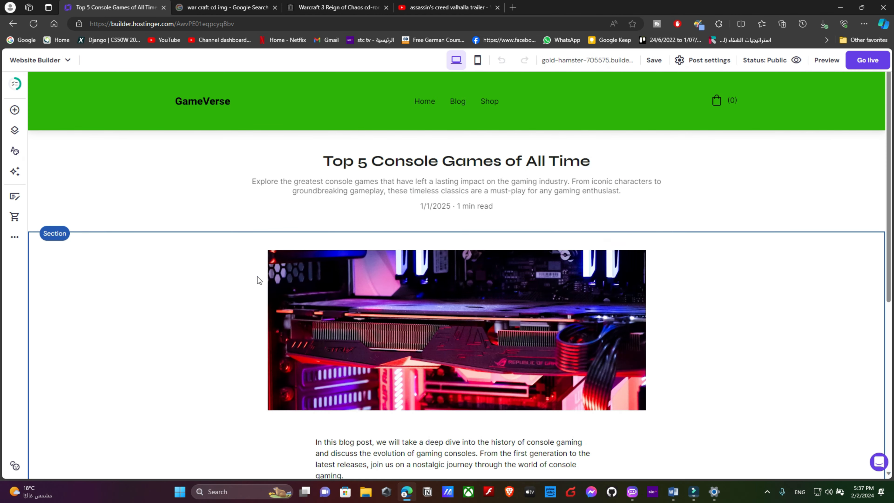
scroll(262, 274, down, 7)
scroll(267, 267, up, 7)
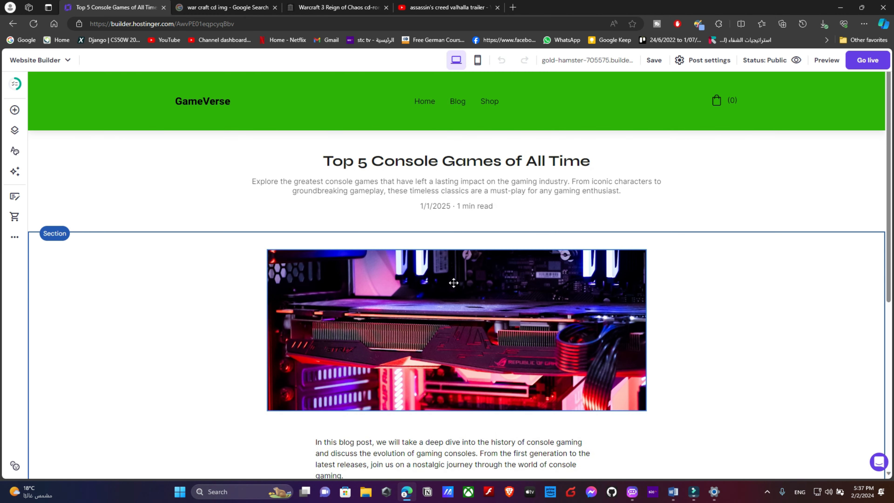
click(424, 103)
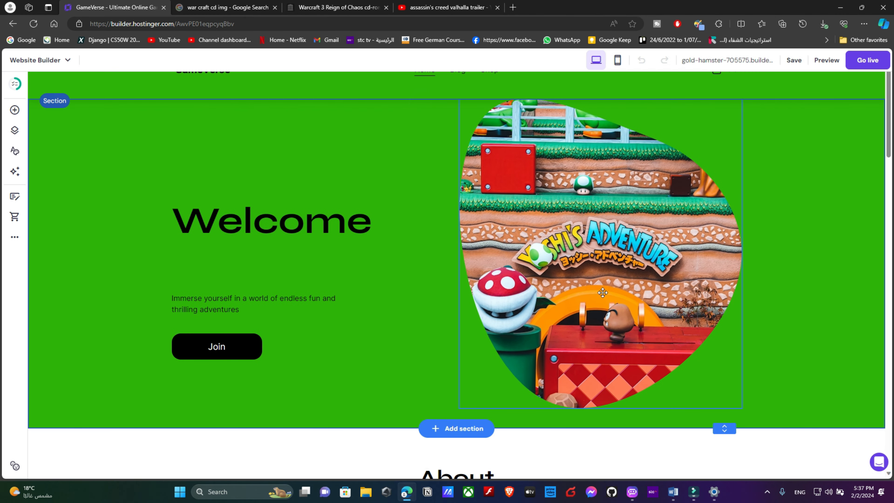
- Go back to the Blog page and examine the blog list's style settings, including text options and element visibility
scroll(461, 116, up, 1)
click(464, 104)
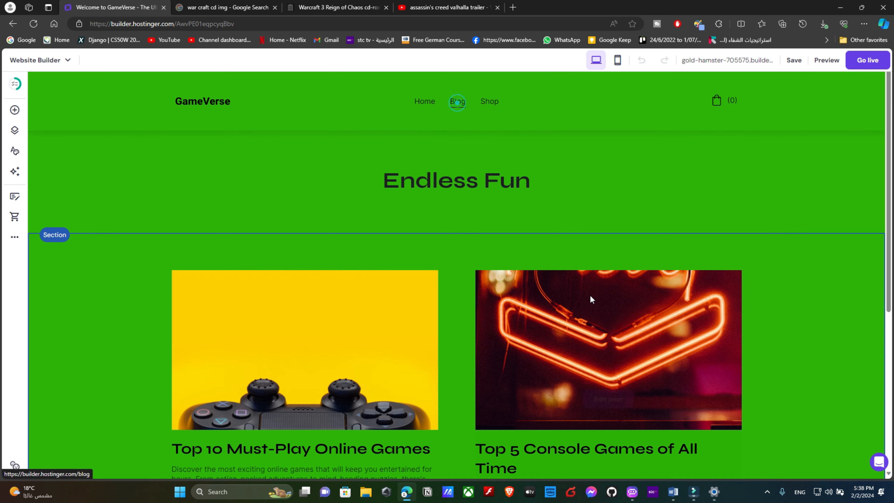
mouse_move(609, 404)
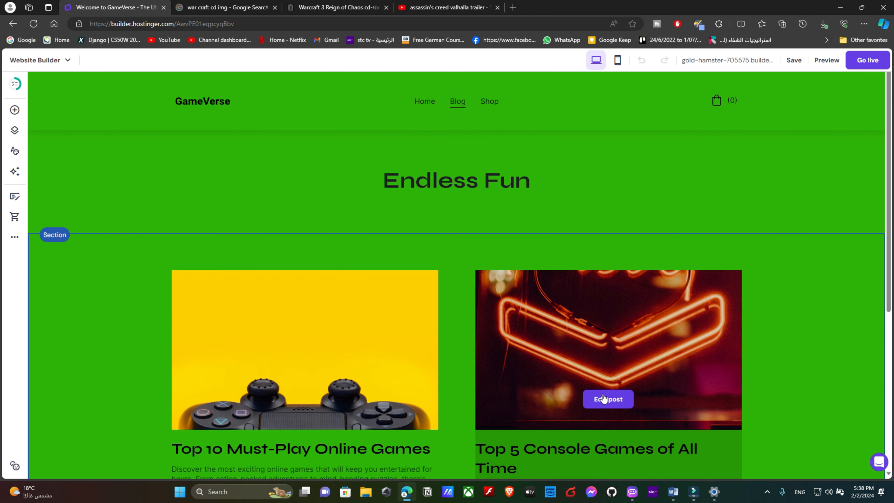
click(617, 402)
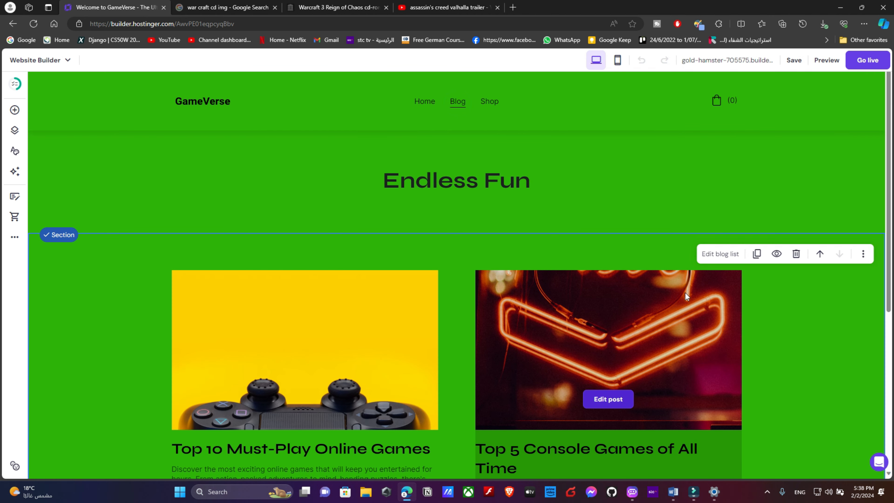
click(714, 254)
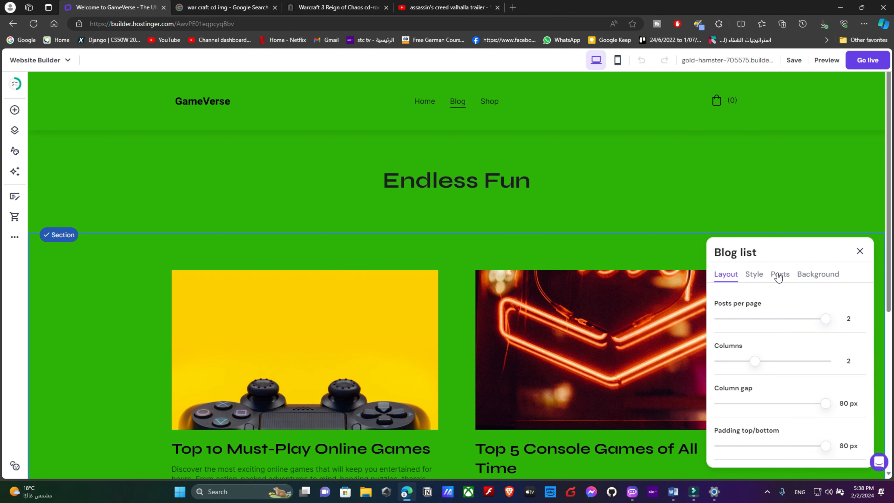
click(754, 274)
scroll(756, 279, down, 4)
scroll(796, 289, down, 5)
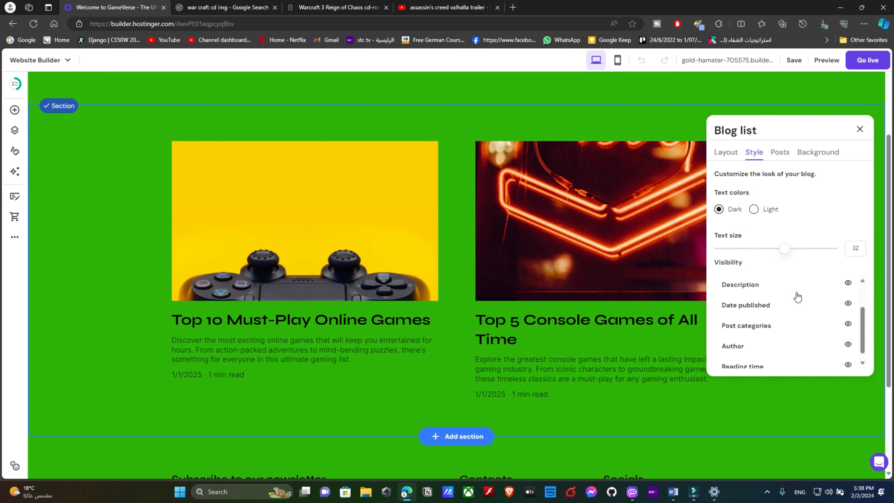
scroll(774, 289, up, 3)
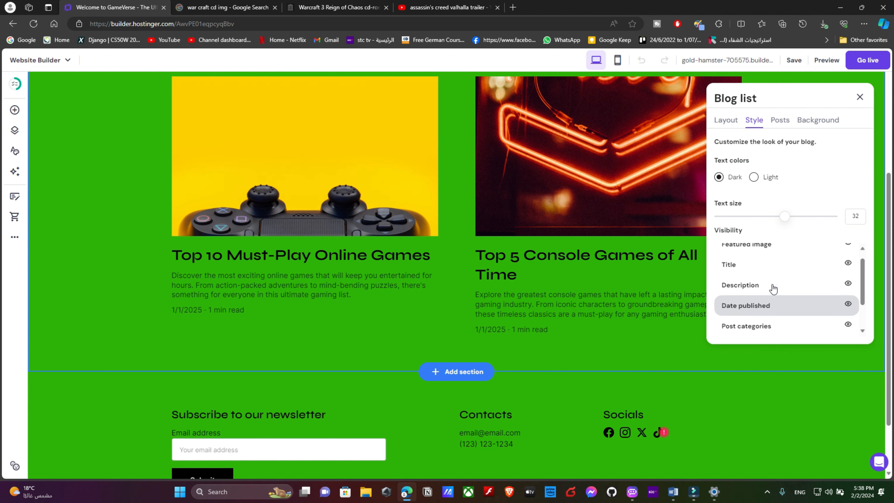
scroll(806, 275, down, 3)
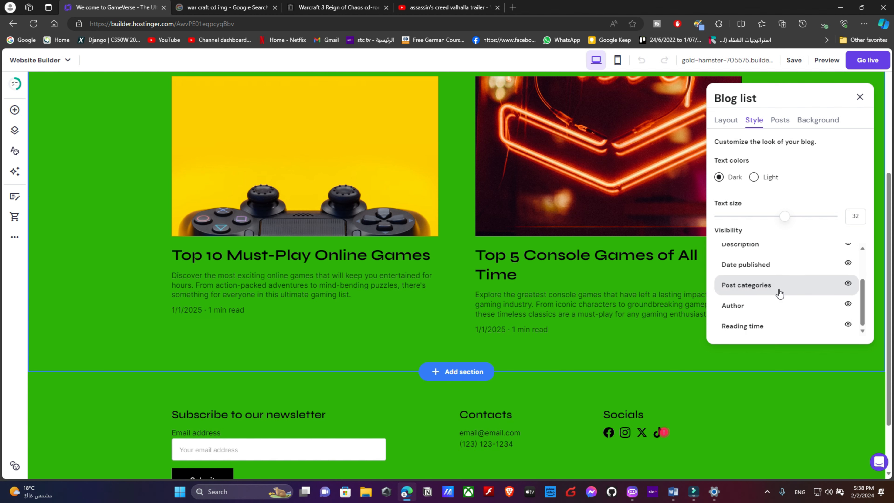
scroll(774, 294, up, 3)
scroll(788, 246, up, 3)
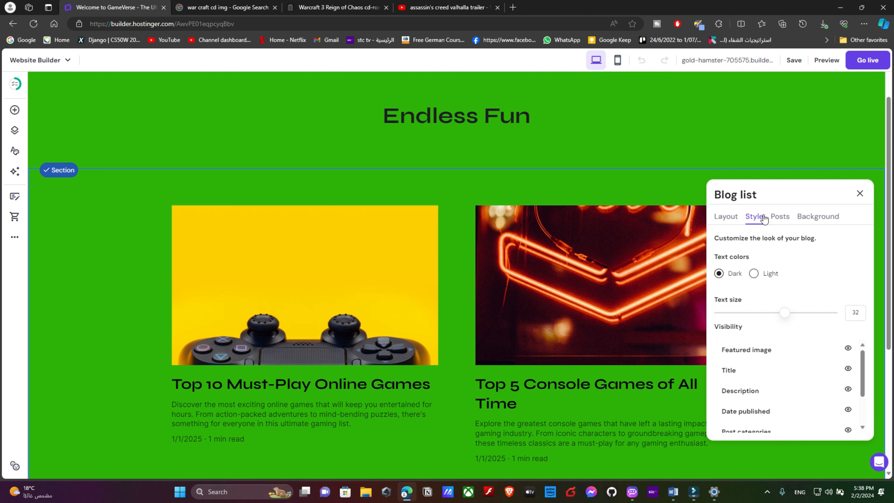
- Try the light text color on the blog list and restore the dark text color
click(777, 220)
click(753, 219)
click(754, 274)
click(718, 275)
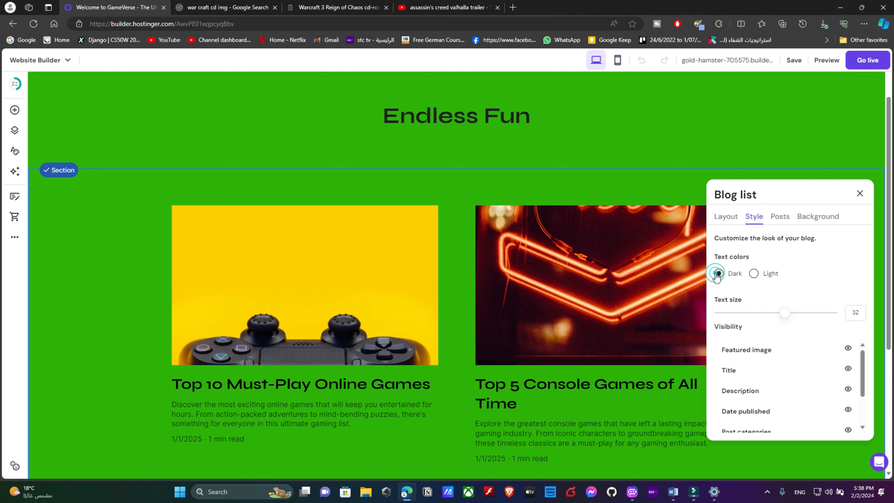
- Examine the blog list's color and image background options and its layout settings
click(810, 222)
click(814, 247)
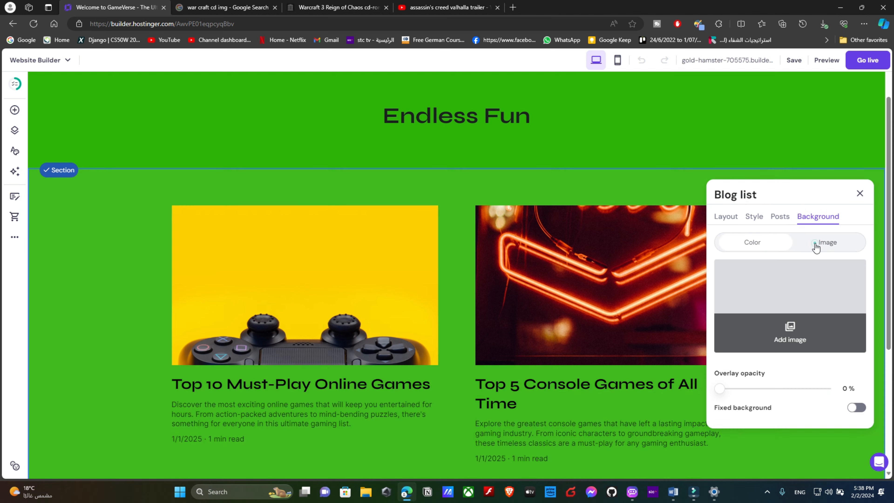
click(773, 243)
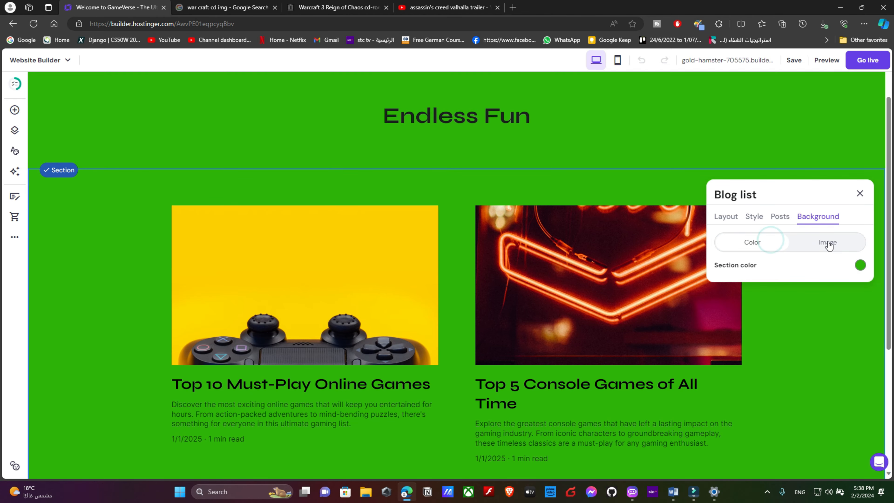
click(827, 243)
click(771, 246)
click(726, 216)
- Open the "Top 5 Console Games of All Time" blog post for editing
scroll(785, 297, down, 1)
scroll(786, 297, down, 4)
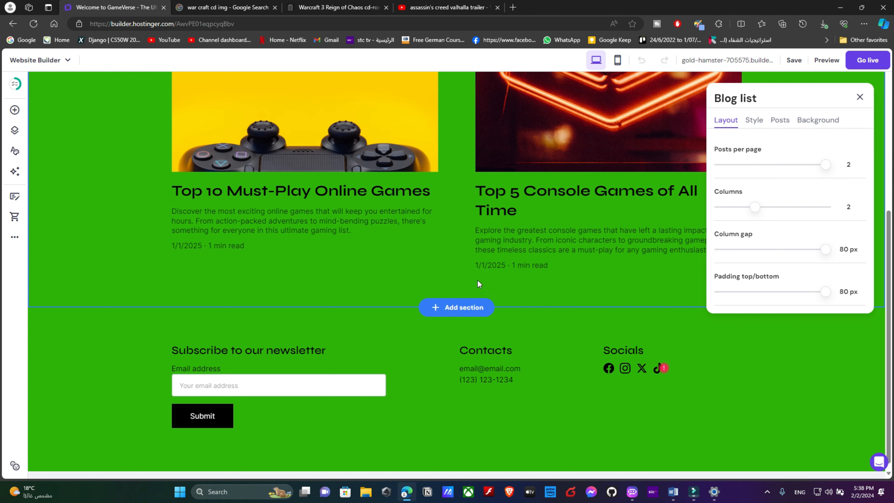
click(591, 137)
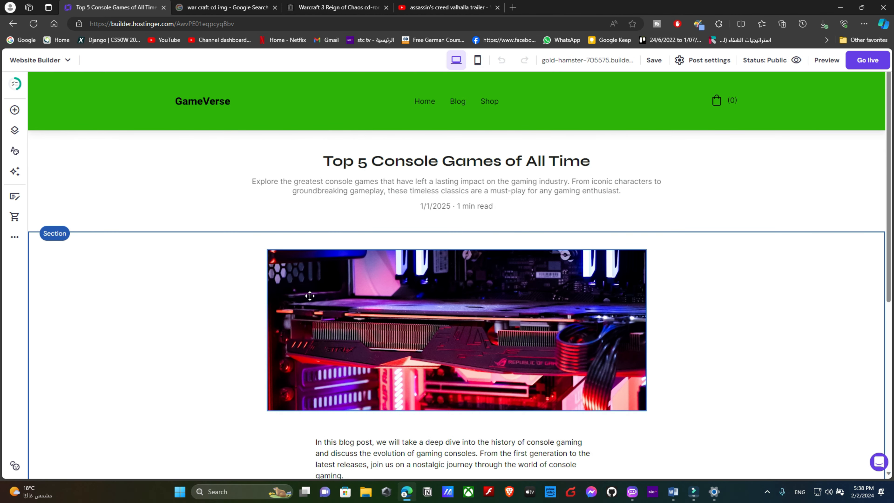
- Skim the "Top 5 Console Games of All Time" post and go back to the Home page
scroll(274, 296, down, 7)
scroll(395, 224, up, 7)
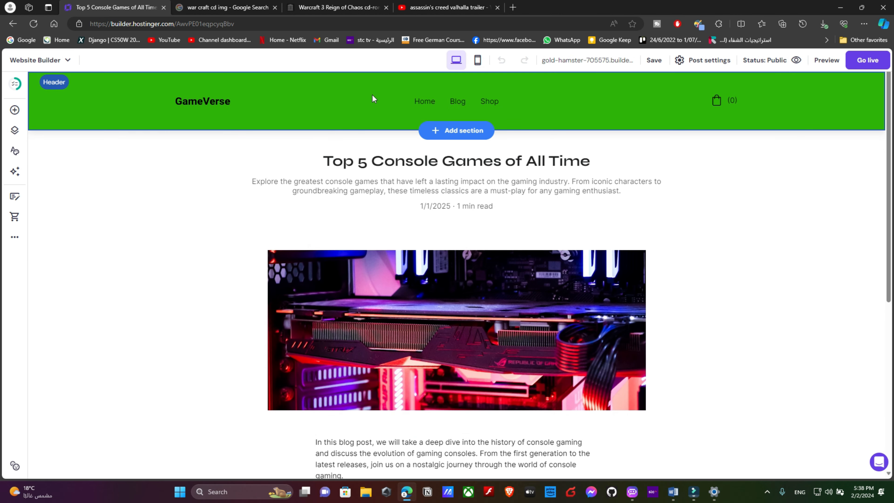
click(420, 102)
scroll(419, 203, down, 1)
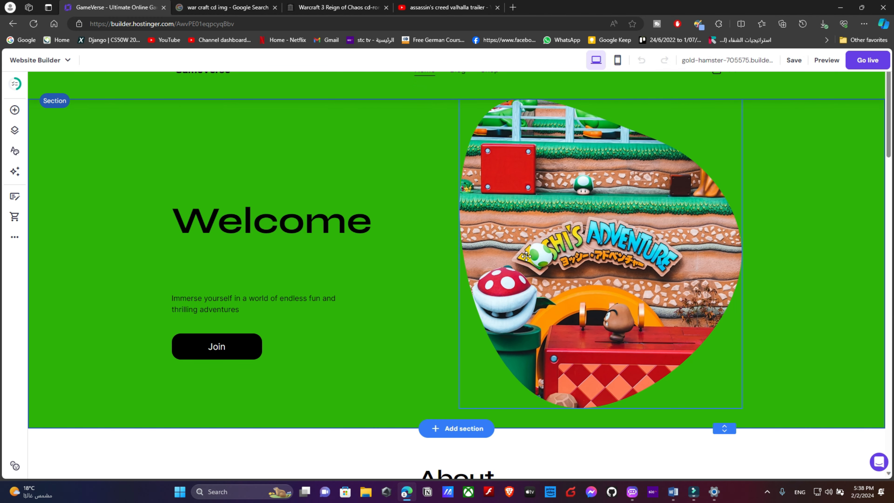
scroll(521, 248, up, 1)
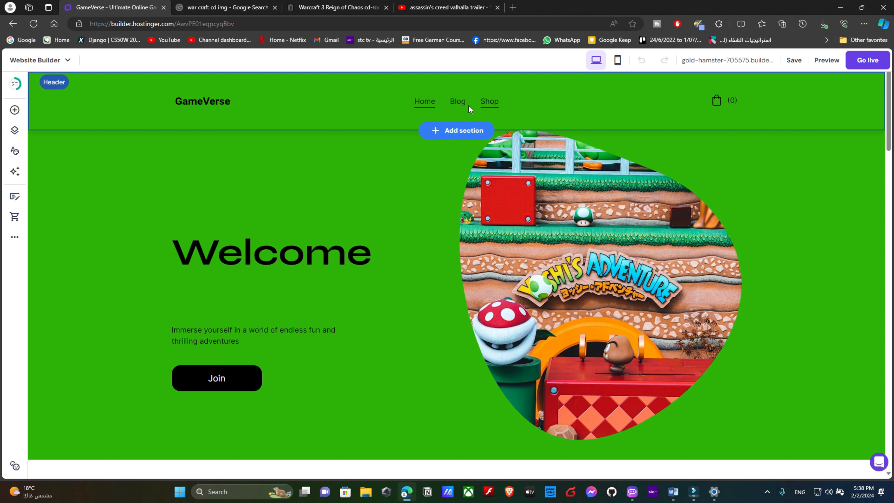
- Set the header logo width to 154 px and the shopping bag icon size to Medium
click(198, 103)
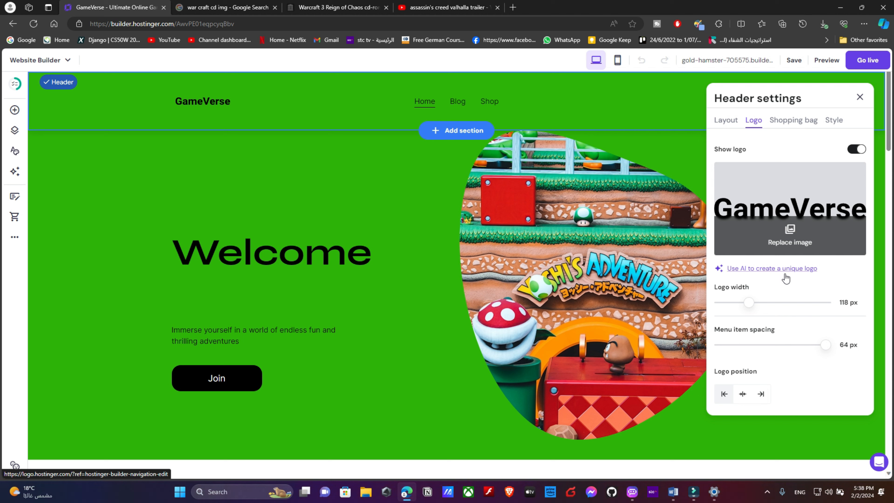
drag(750, 304, 761, 303)
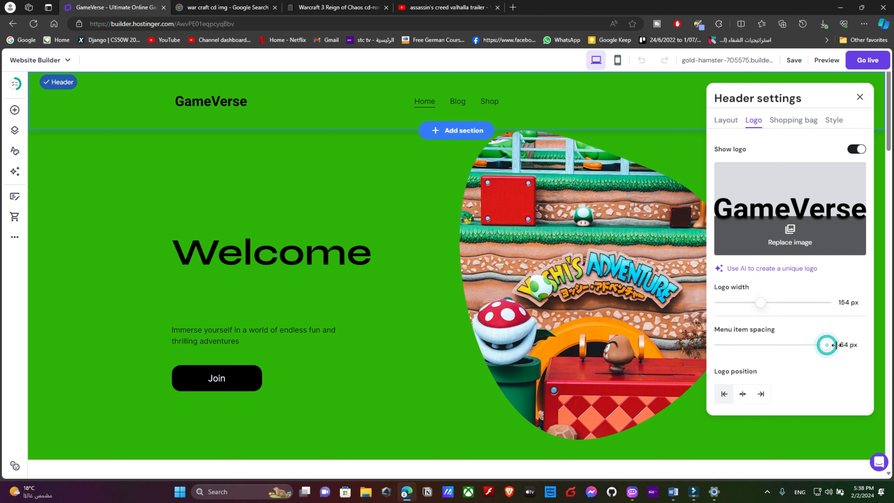
click(790, 120)
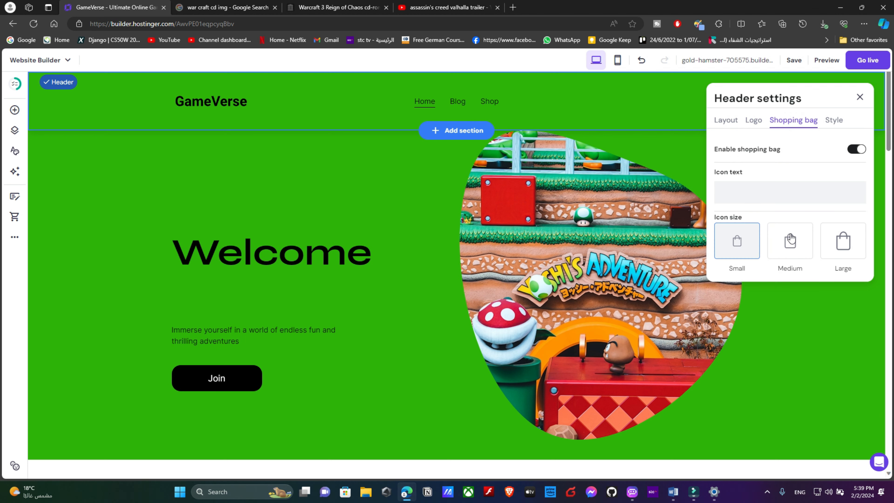
click(790, 243)
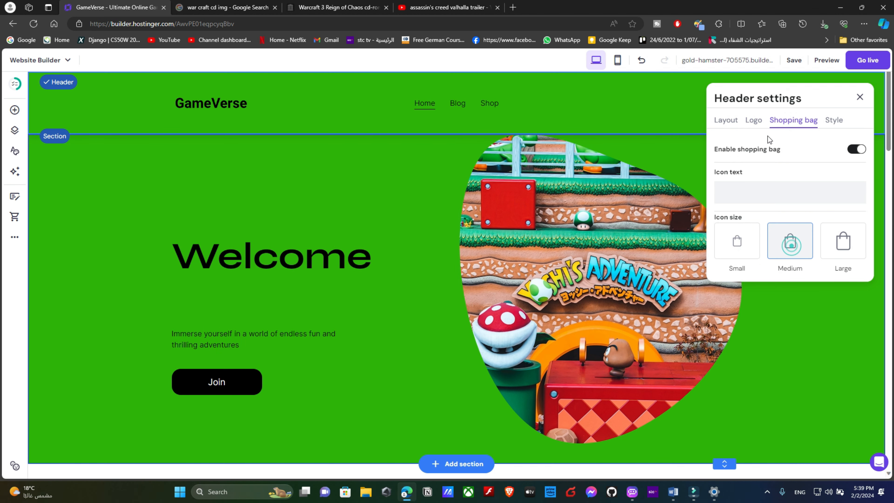
click(860, 98)
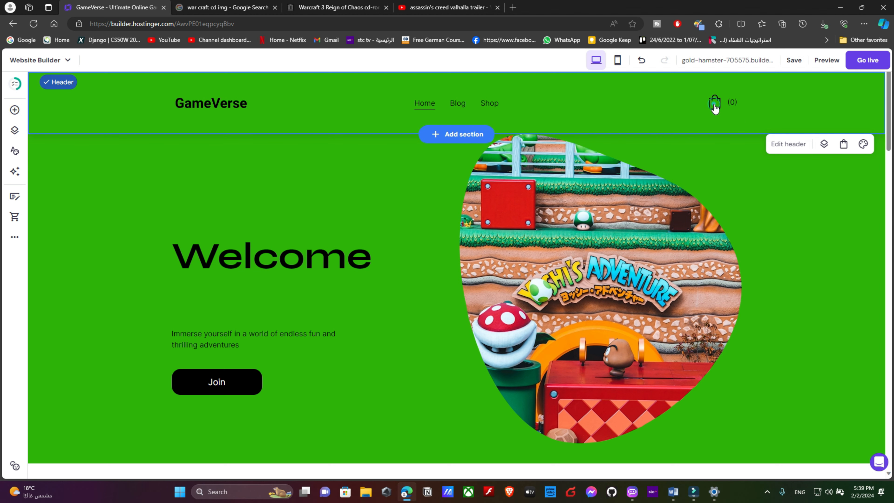
- Try disabling the header's shopping bag, enable it again, and check the header style settings
click(846, 148)
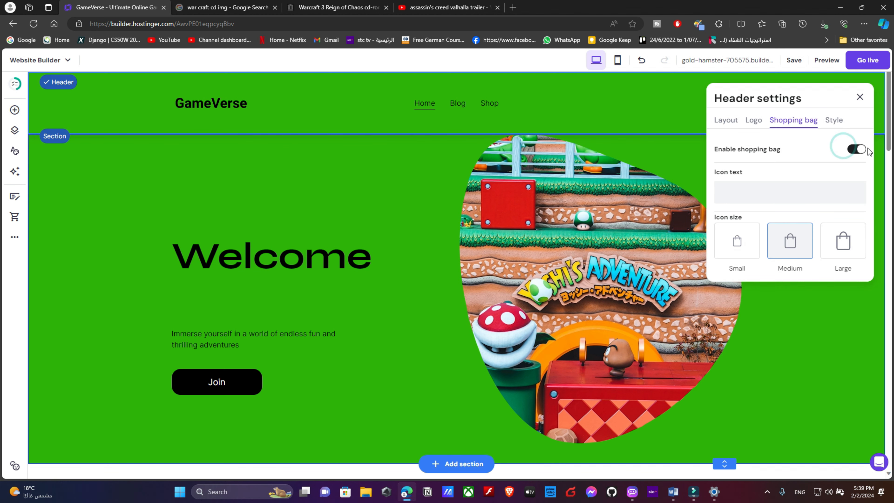
click(858, 150)
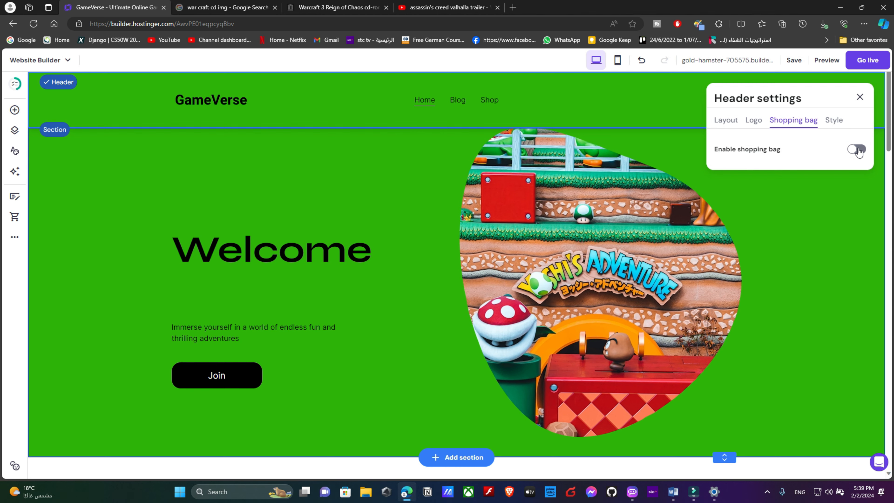
click(858, 150)
click(838, 121)
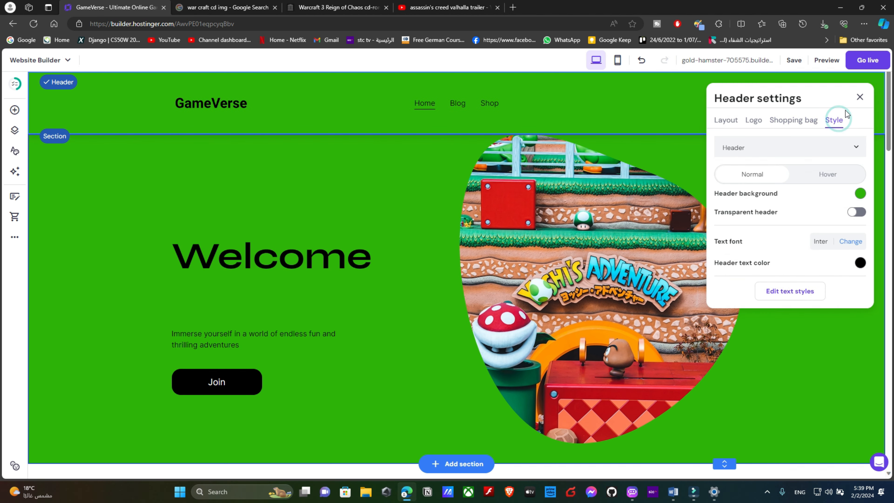
click(860, 97)
- Examine the Home page's About, Services, trailer video, contact and footer sections, including the About image
scroll(238, 234, down, 10)
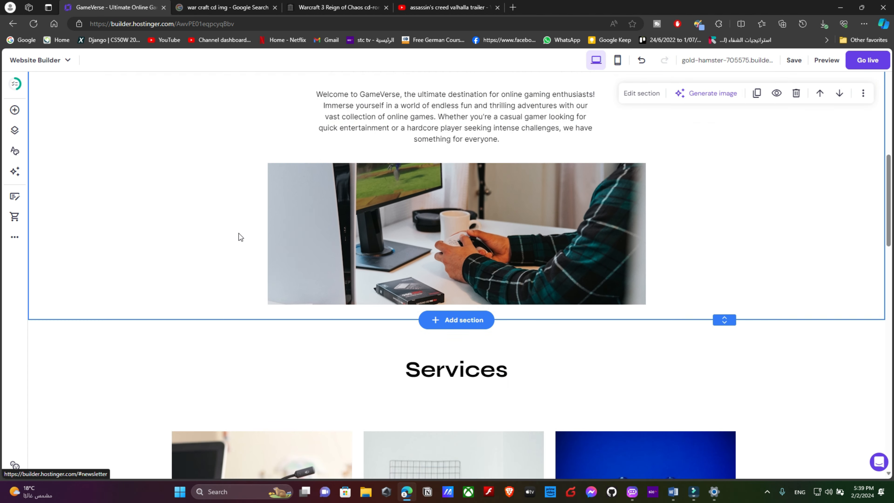
scroll(240, 218, up, 6)
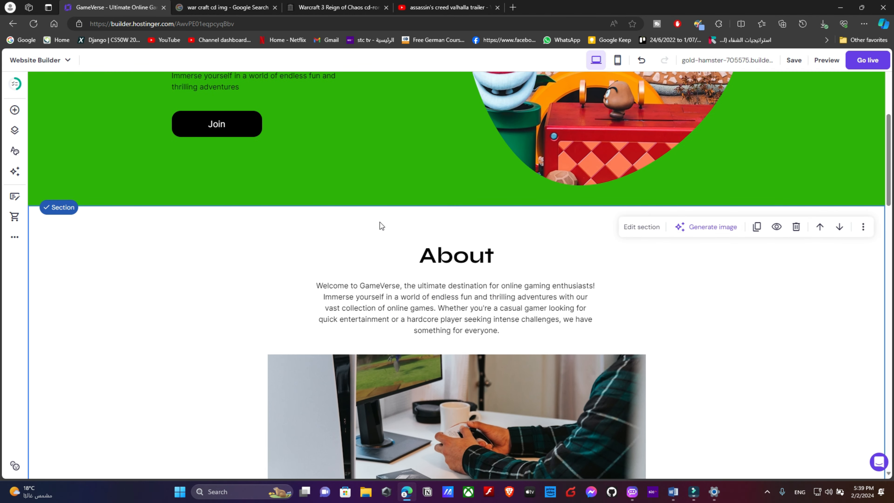
scroll(212, 222, down, 10)
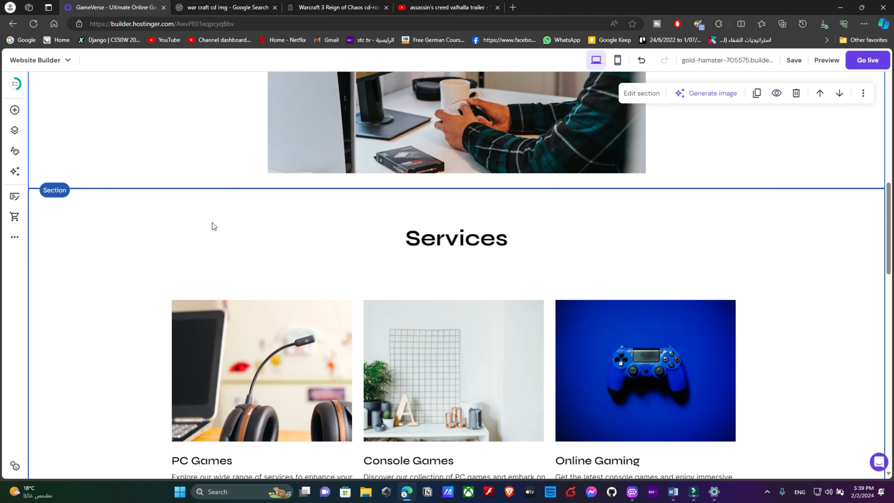
scroll(704, 306, down, 5)
scroll(665, 289, up, 10)
scroll(644, 288, down, 2)
click(445, 288)
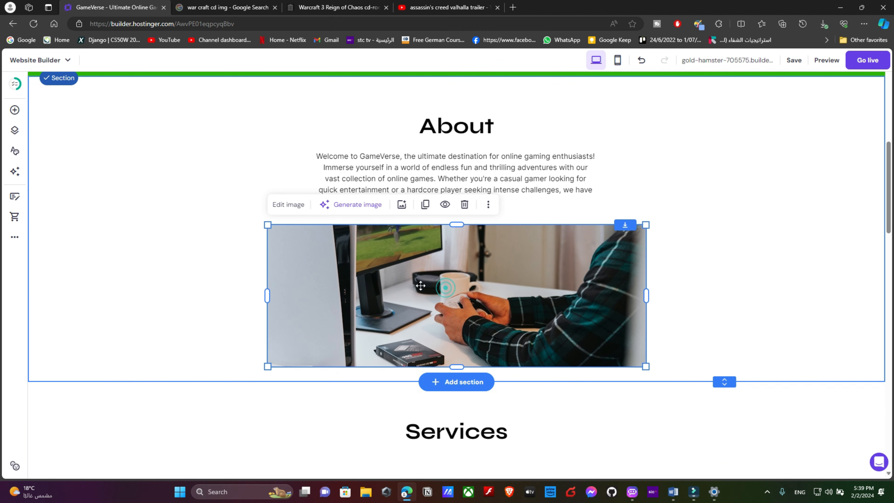
scroll(217, 313, down, 10)
scroll(288, 303, down, 10)
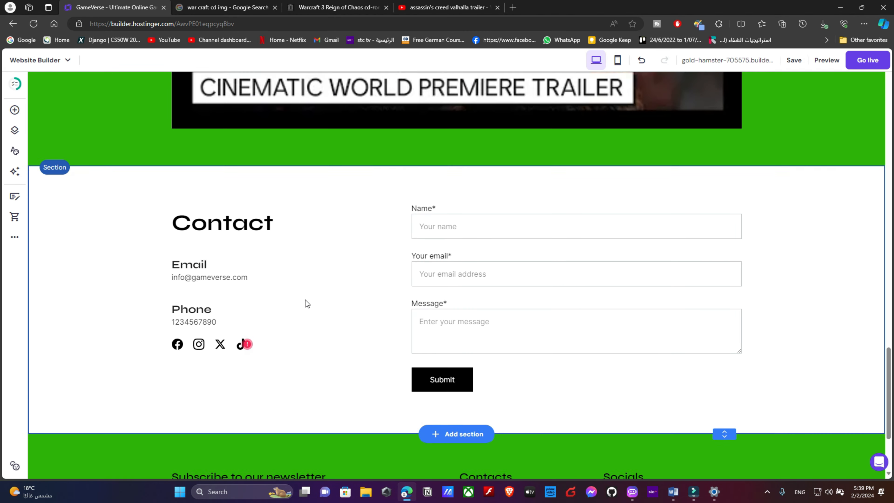
scroll(328, 306, down, 4)
scroll(327, 307, up, 5)
scroll(246, 341, up, 6)
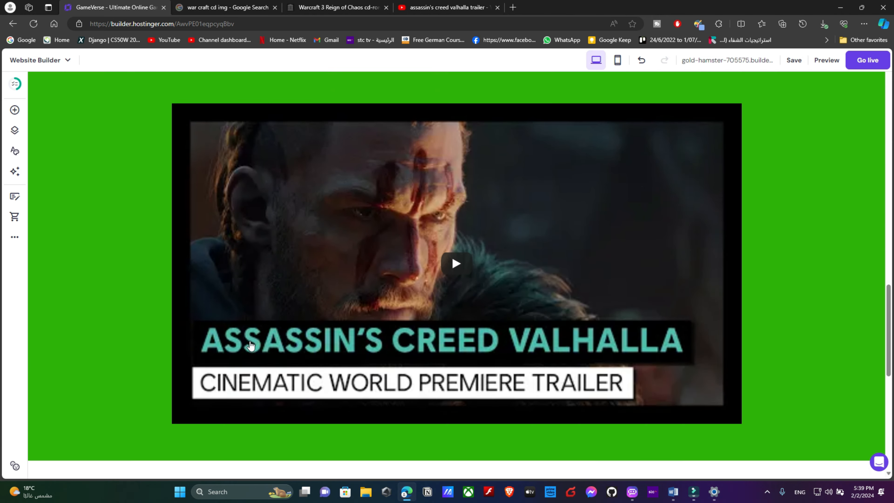
scroll(255, 334, down, 10)
scroll(260, 327, up, 13)
scroll(259, 327, up, 15)
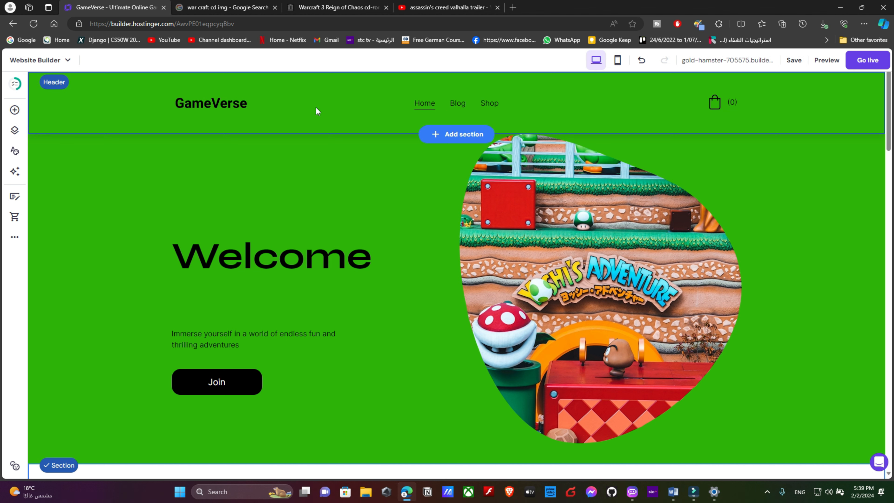
- Move the Shop page ahead of Blog in the site's main navigation
click(14, 129)
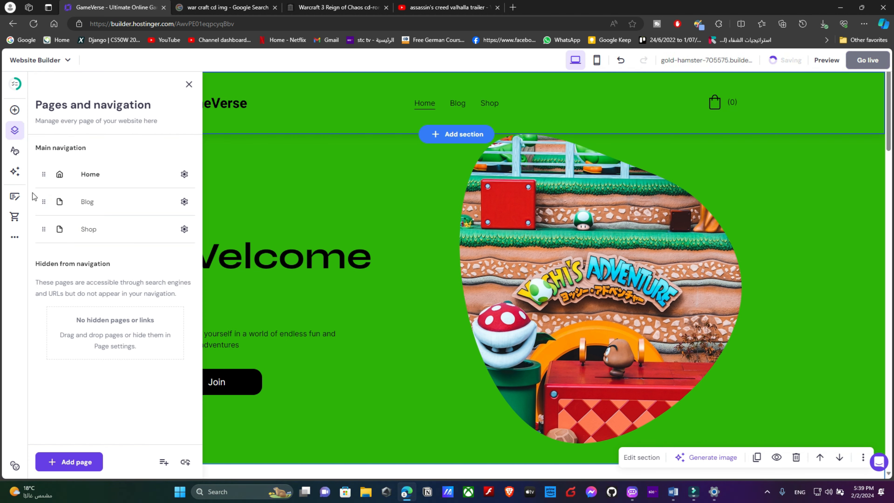
drag(40, 228, 42, 204)
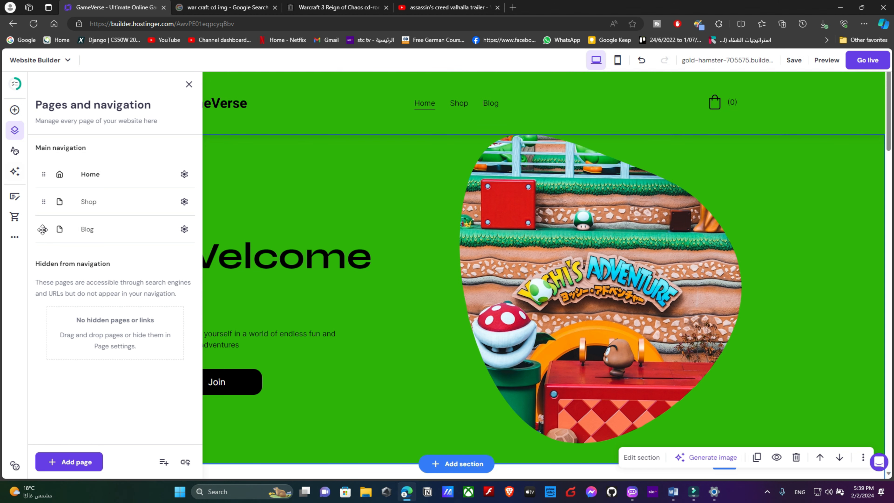
- Review the website color styles, the available AI tools and the site setup checklist
click(16, 152)
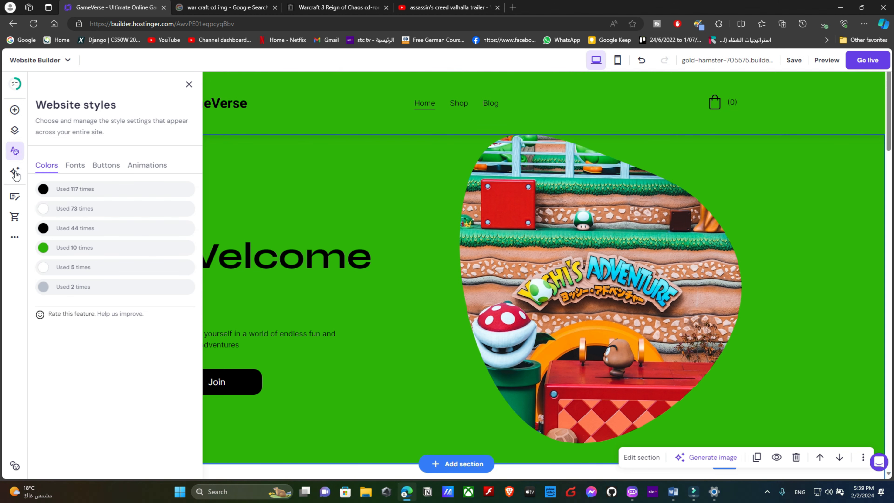
click(17, 178)
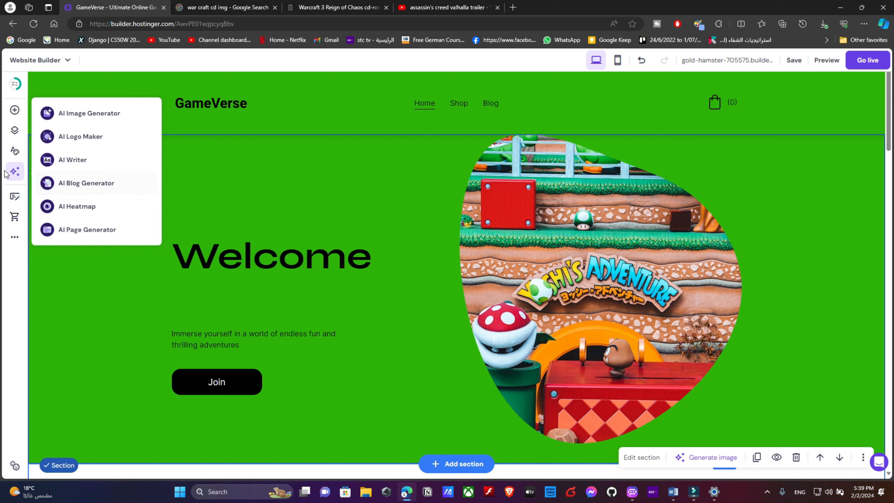
click(15, 86)
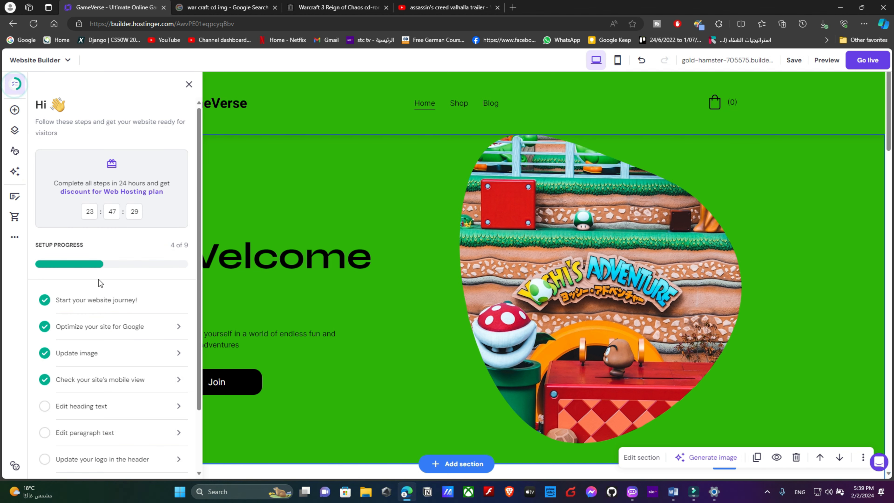
scroll(88, 264, down, 2)
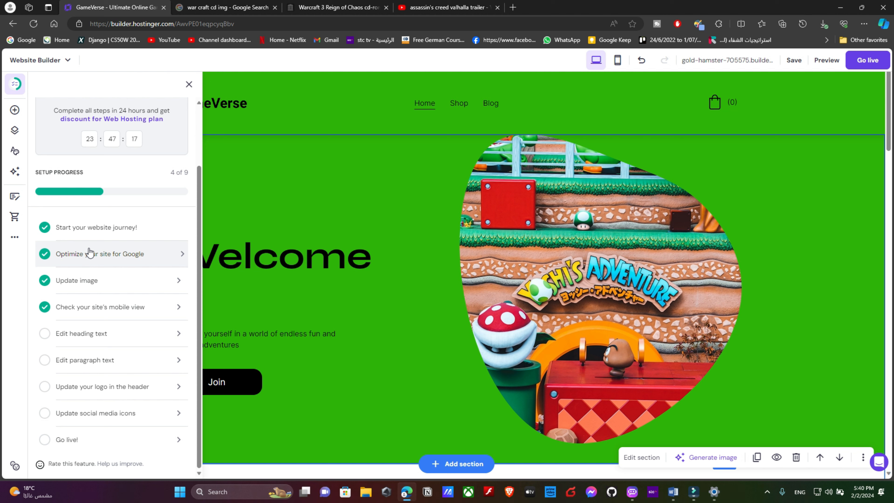
click(189, 85)
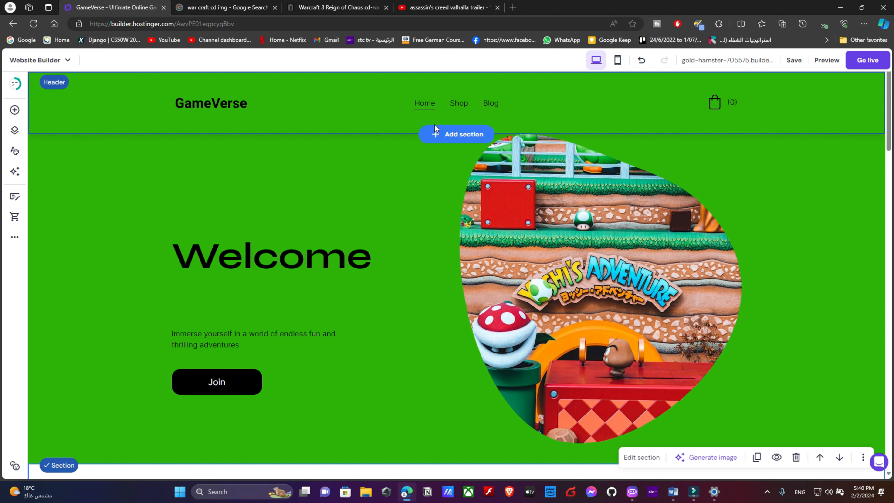
- Review the full desktop Home page down to the footer and return to the header
scroll(763, 176, down, 10)
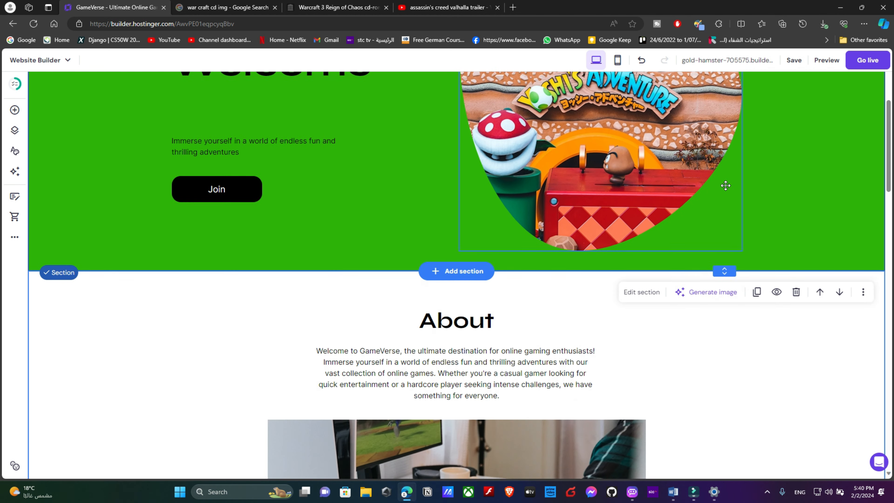
scroll(722, 199, down, 12)
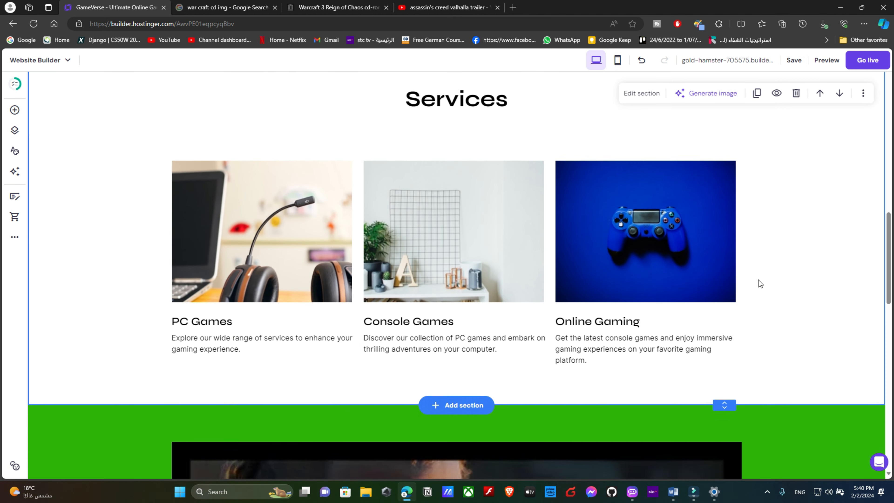
scroll(769, 277, down, 10)
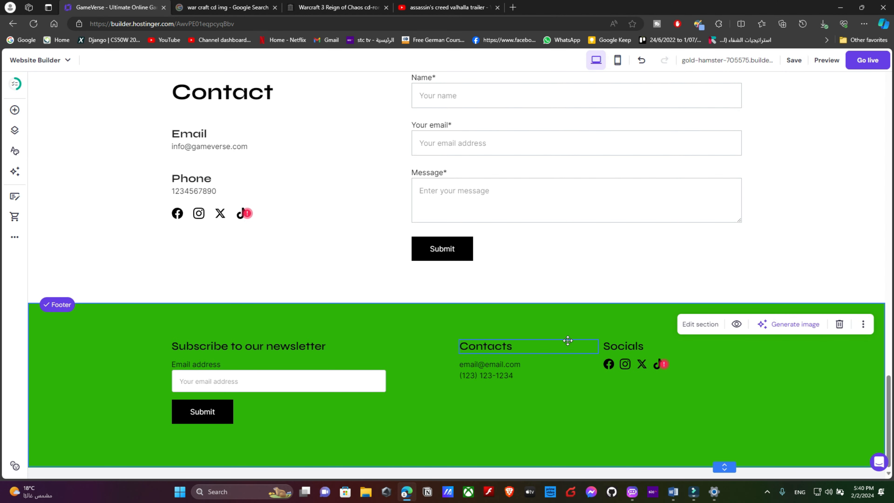
scroll(292, 220, up, 10)
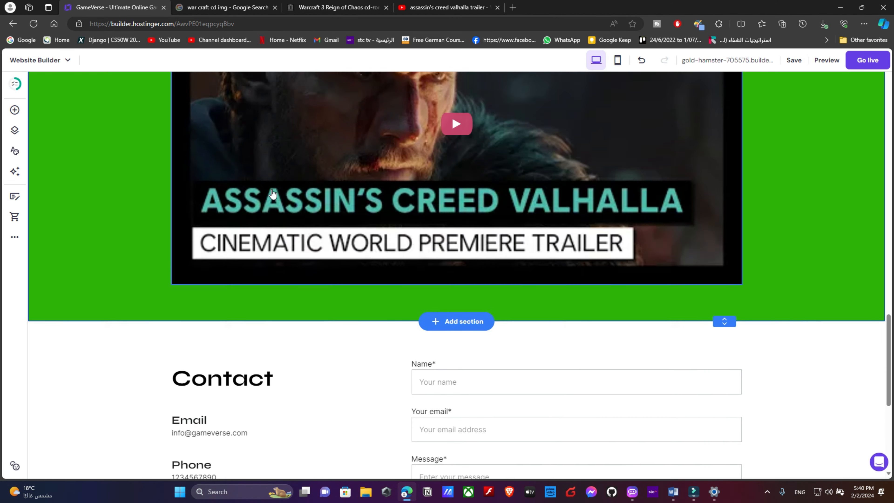
scroll(554, 244, up, 8)
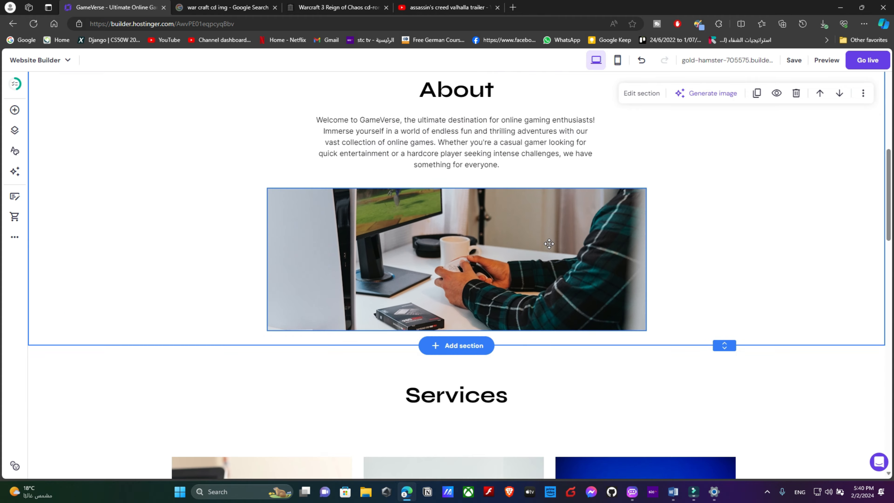
scroll(430, 190, up, 5)
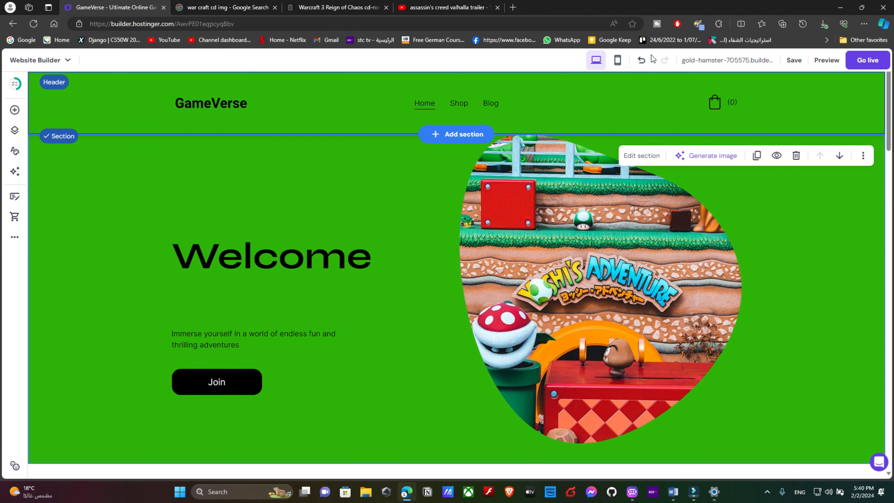
- Check the whole Home page in the mobile layout and switch back to the desktop layout
click(617, 59)
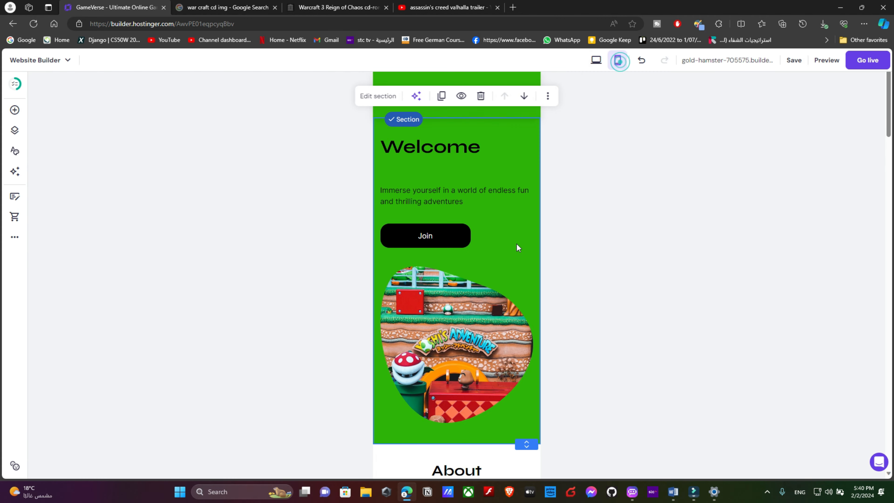
scroll(517, 244, down, 8)
scroll(515, 234, down, 10)
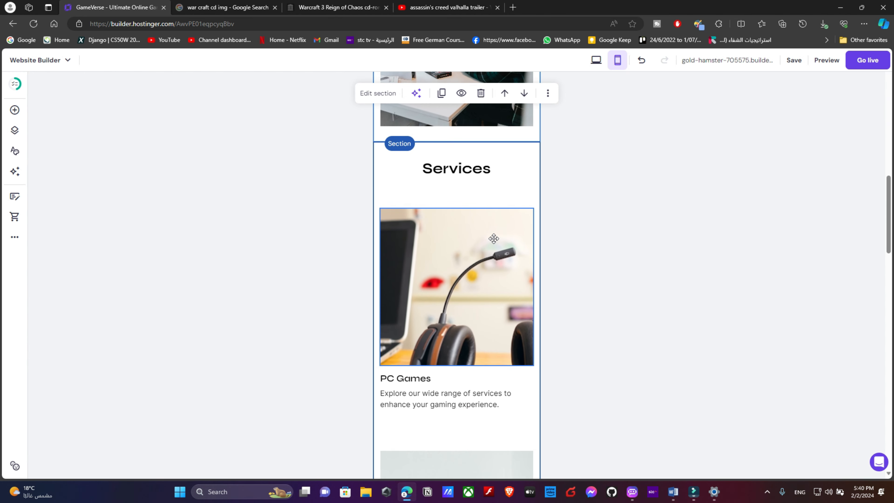
scroll(493, 241, down, 12)
scroll(470, 299, up, 10)
scroll(472, 291, up, 15)
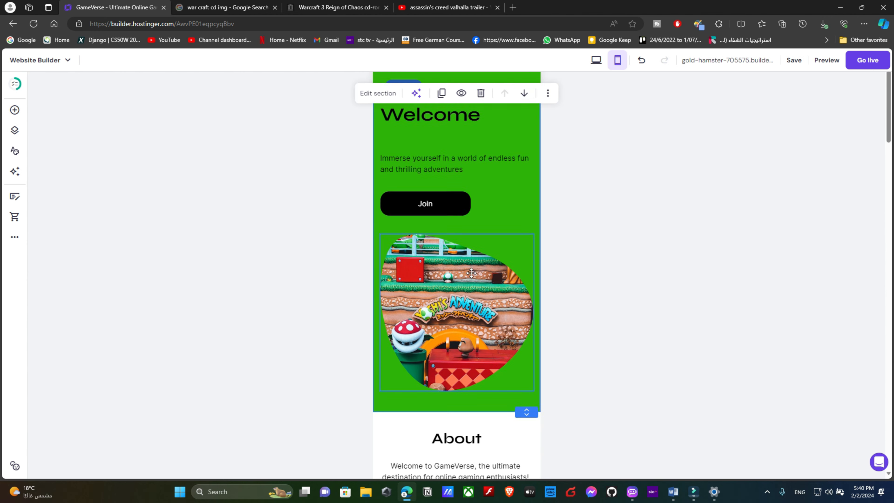
click(596, 60)
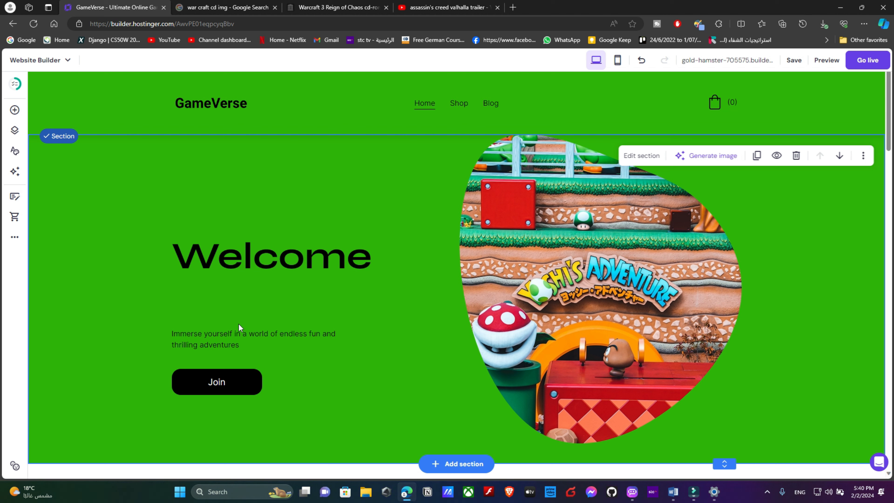
- Set the hover fill color of the Join button in the Welcome section to purple #7d1e96
click(216, 388)
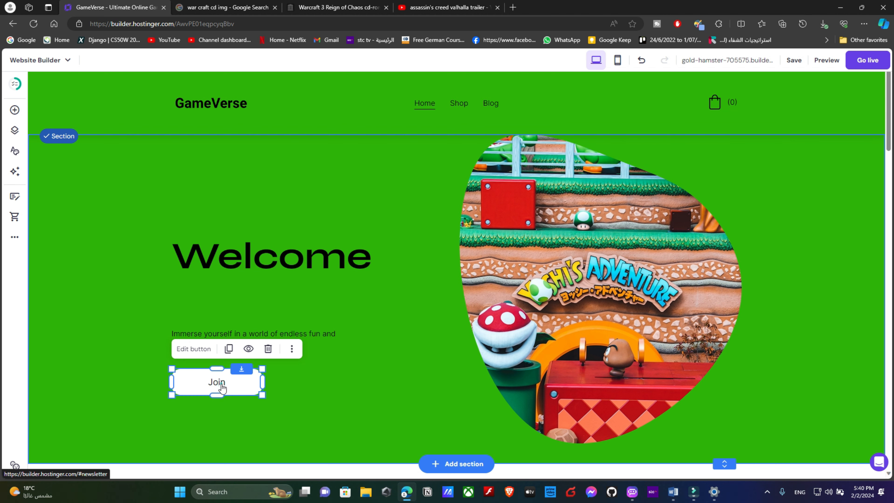
click(187, 347)
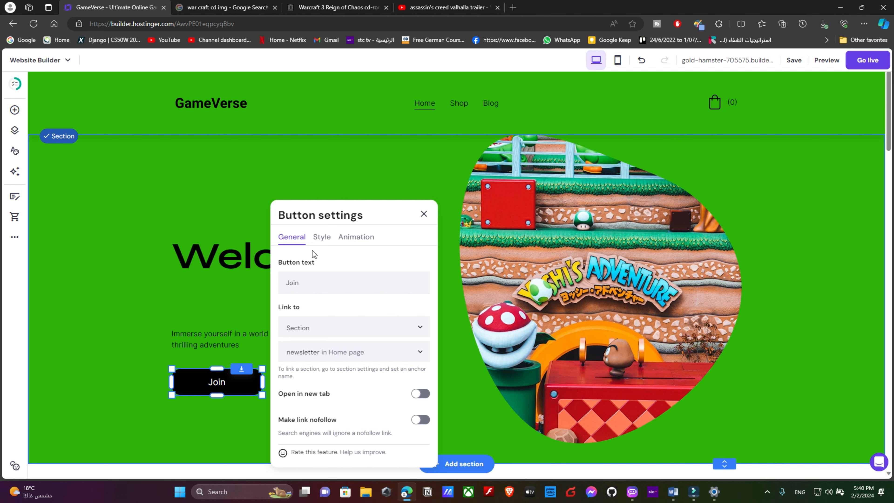
click(324, 240)
click(411, 268)
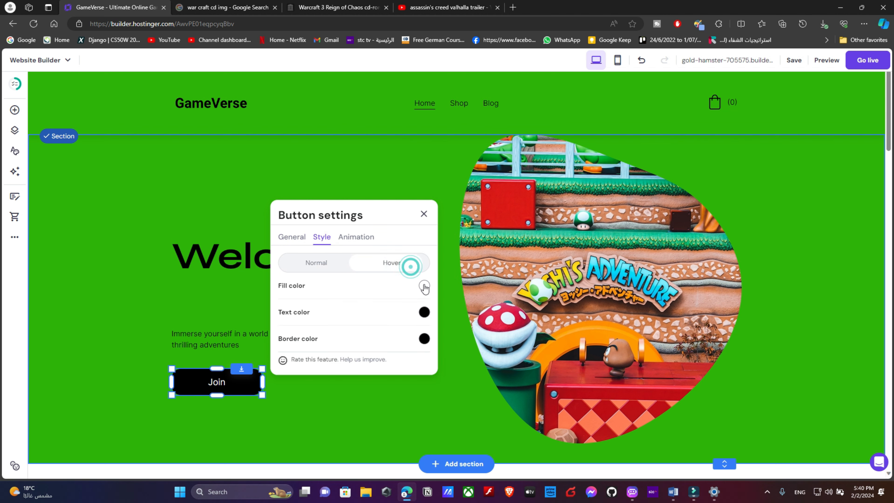
click(425, 286)
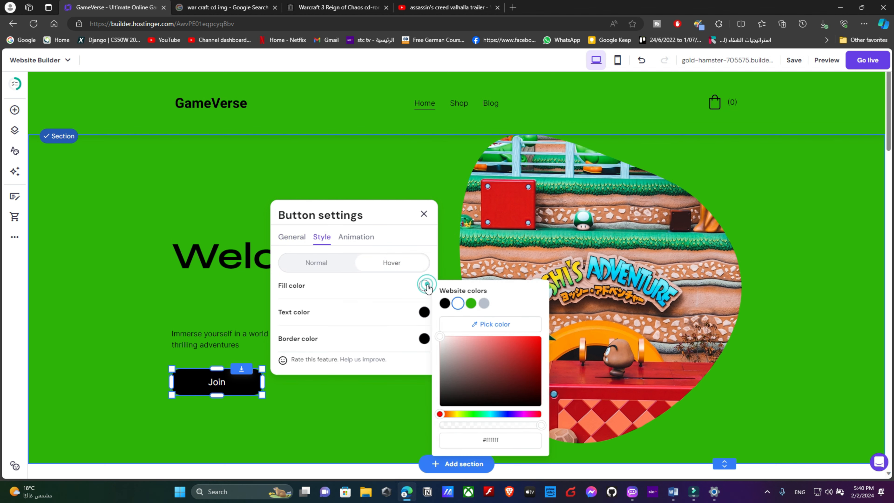
click(521, 414)
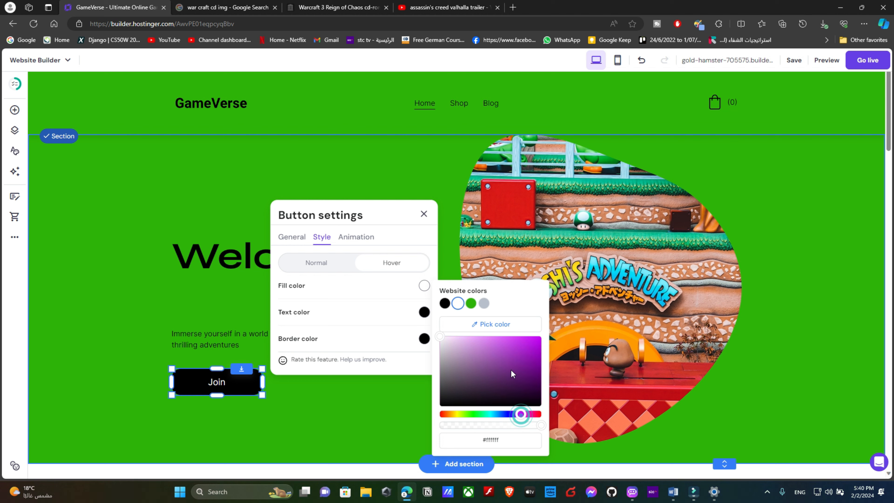
drag(508, 372, 527, 355)
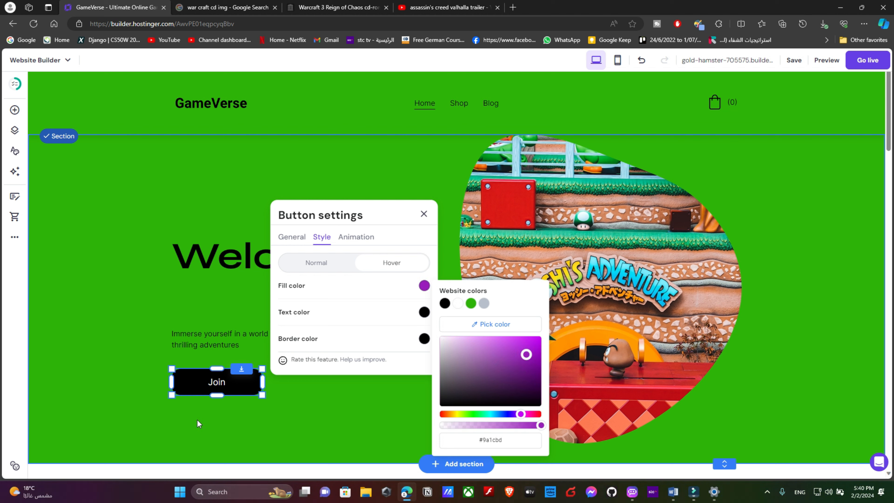
drag(528, 353, 521, 367)
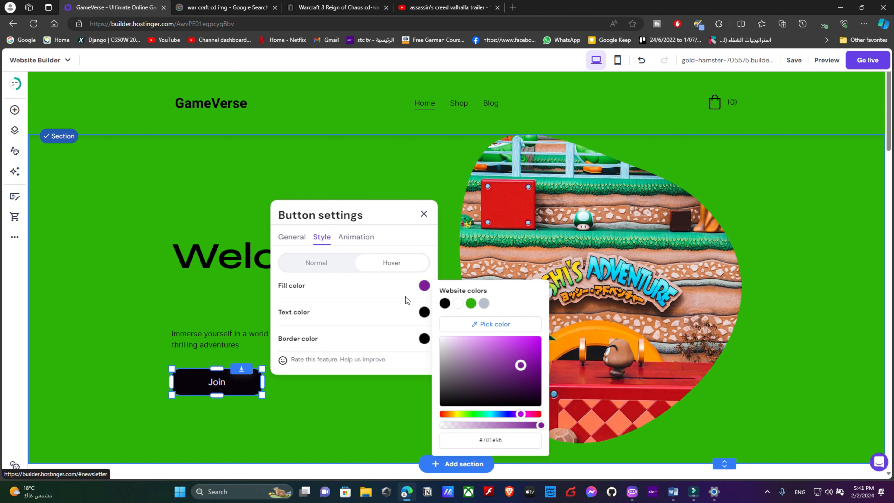
- Set the Join button's hover text color to white #ffffff and close its settings
click(424, 312)
click(459, 316)
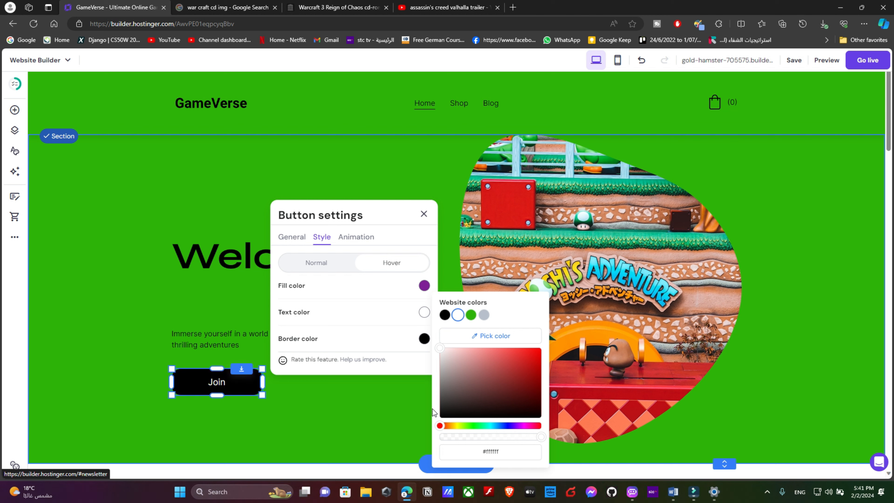
click(380, 381)
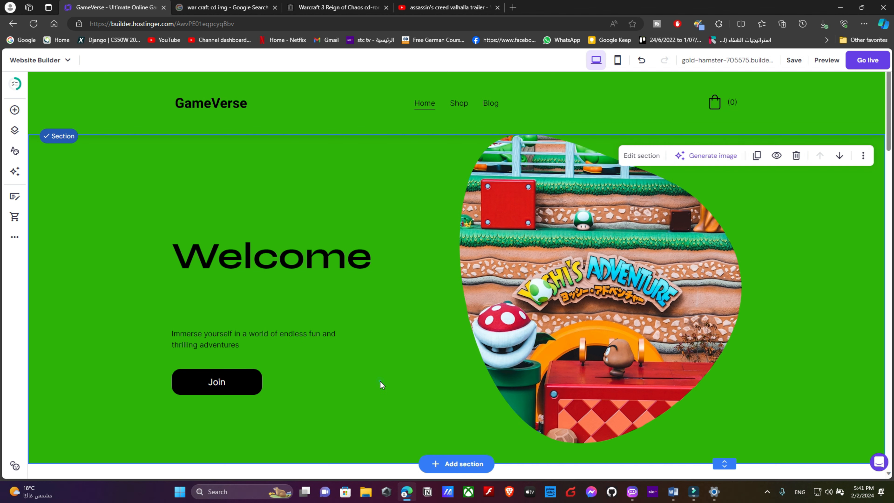
click(201, 389)
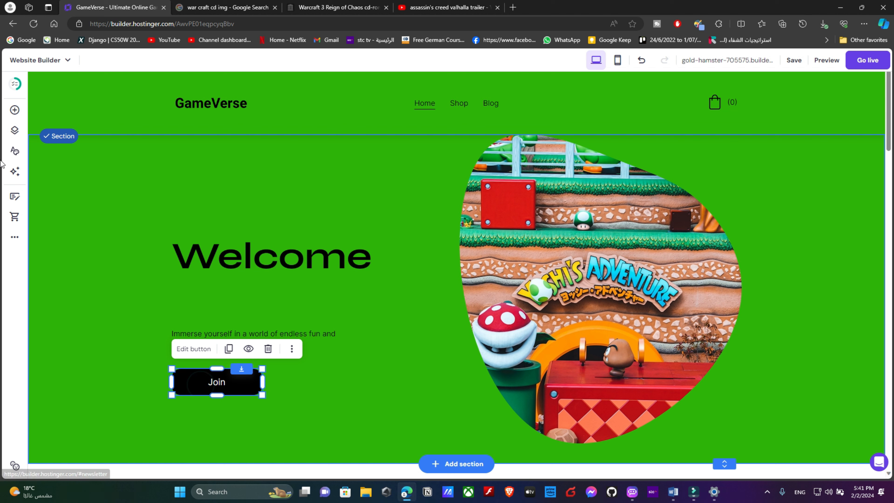
- Set the normal fill color of the footer newsletter form's Submit button to the website's purple #7d1e96
click(15, 151)
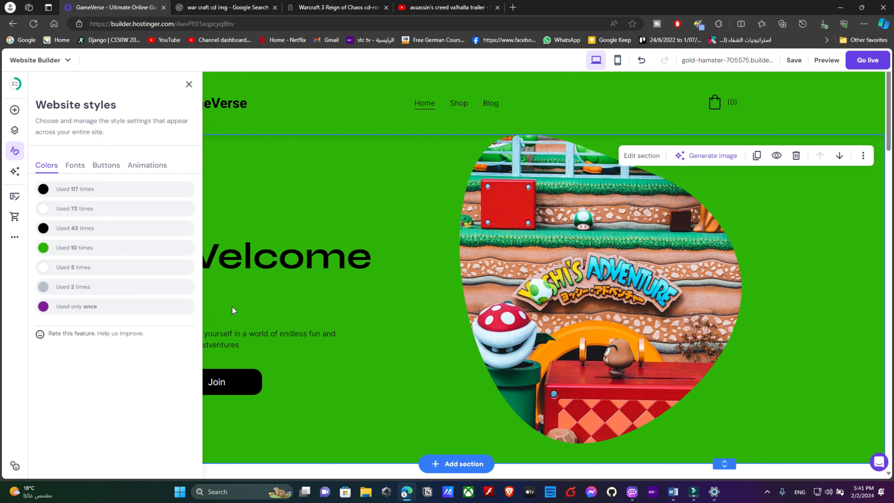
scroll(240, 318, down, 20)
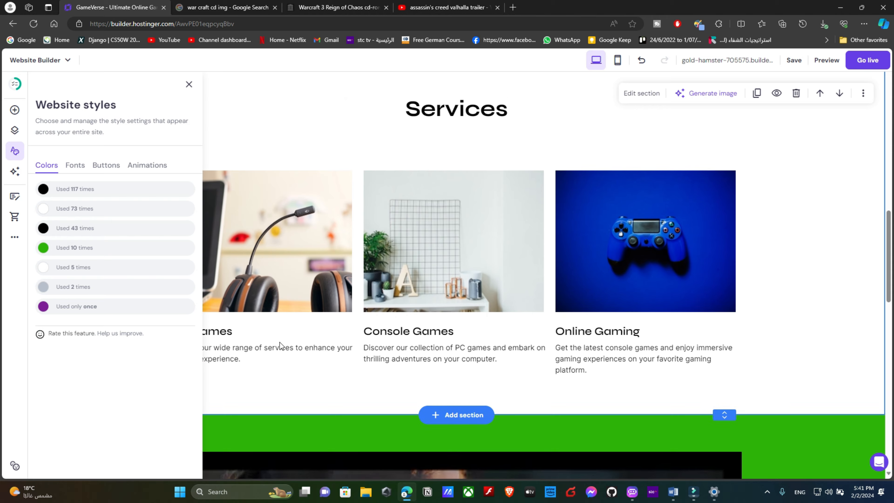
scroll(283, 338, down, 10)
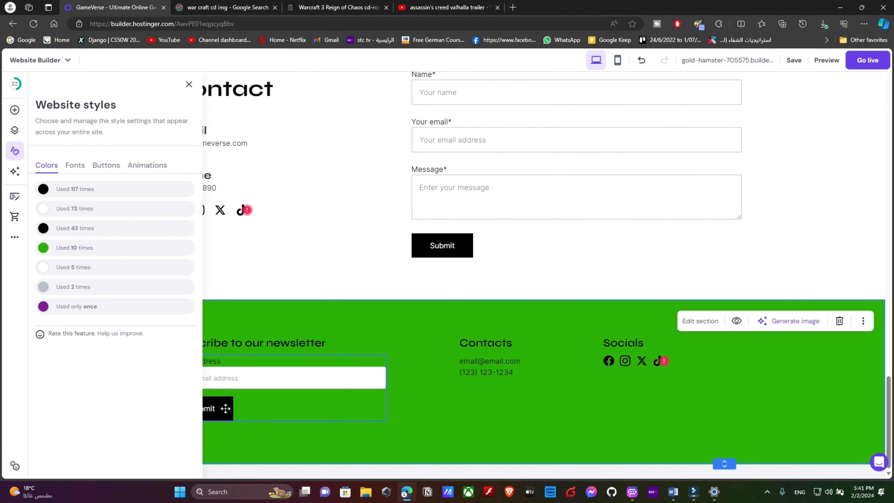
click(226, 409)
click(226, 410)
click(183, 334)
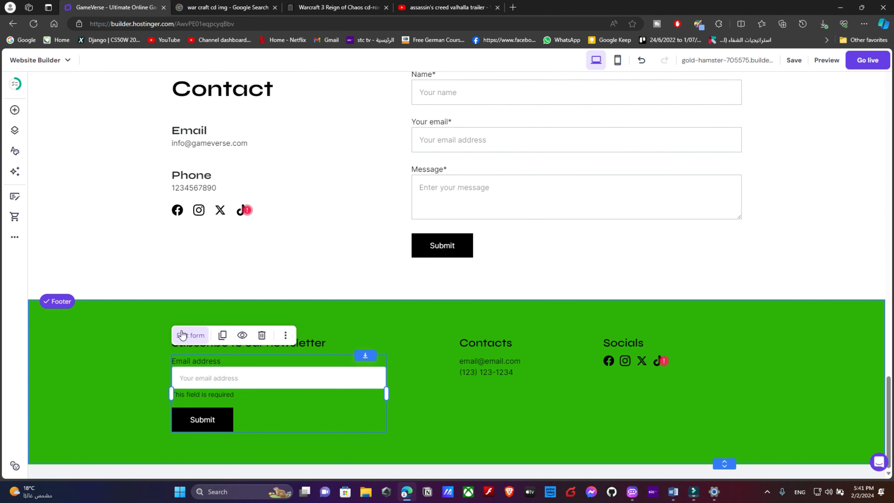
click(476, 278)
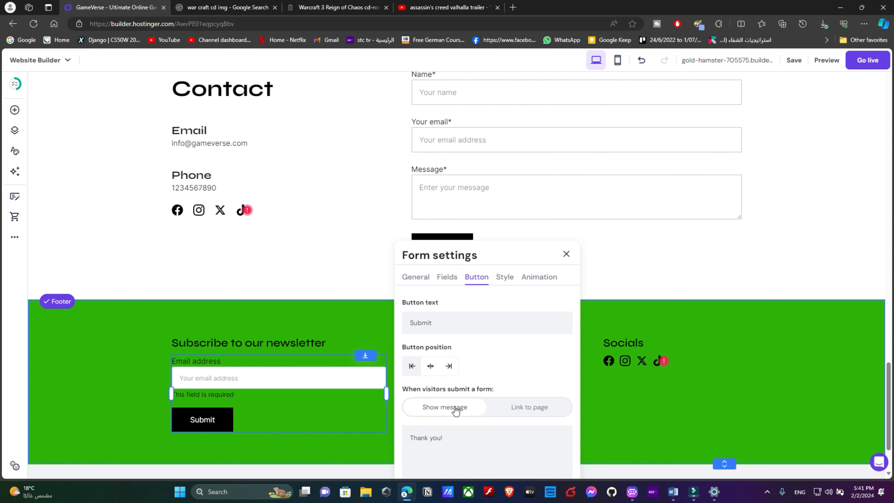
scroll(445, 286, down, 3)
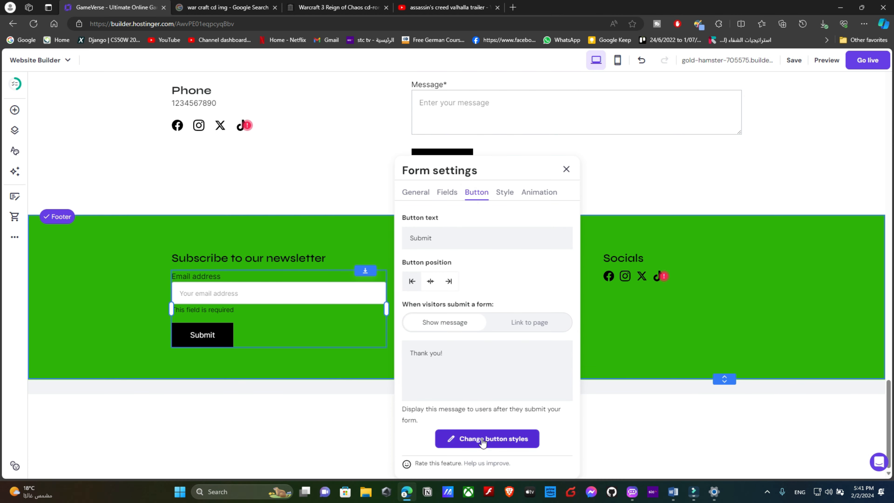
click(456, 438)
click(567, 285)
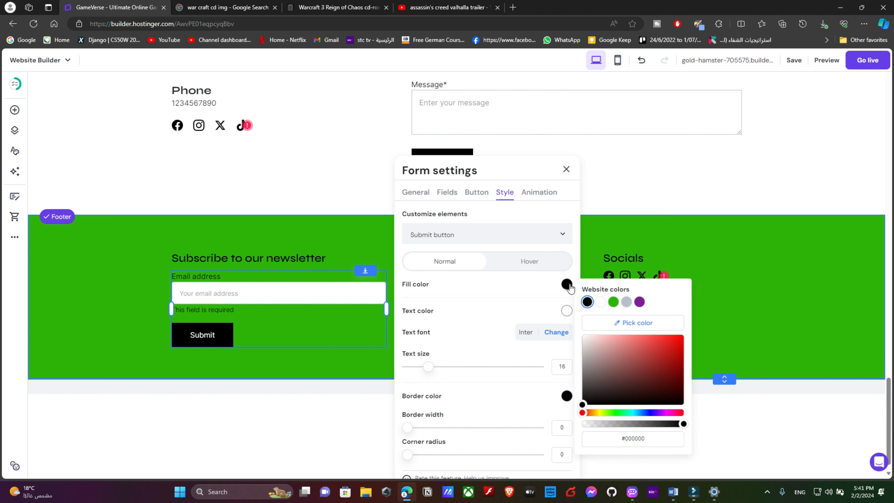
click(640, 303)
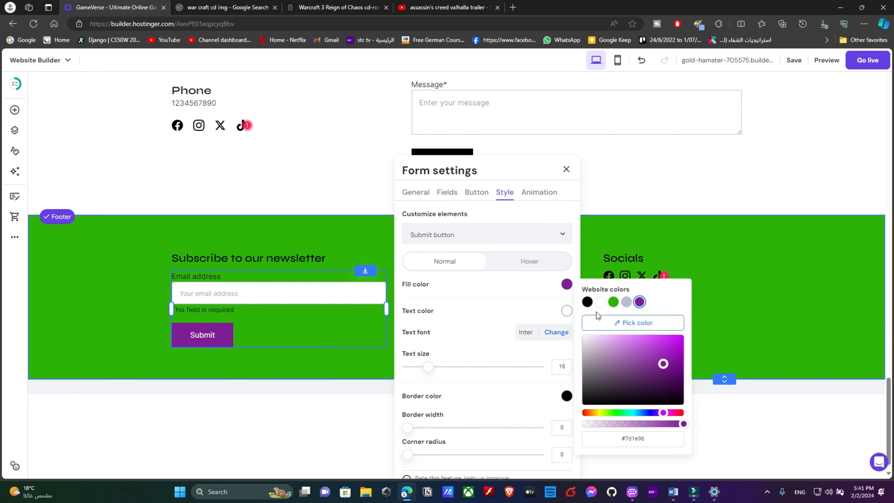
- Return to the Welcome section and check how the Join button looks in its hover state
scroll(173, 348, up, 8)
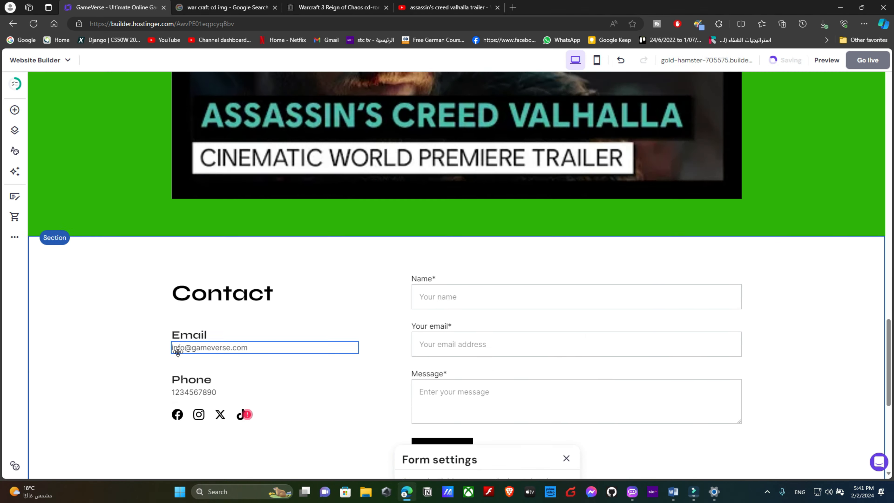
scroll(178, 352, up, 15)
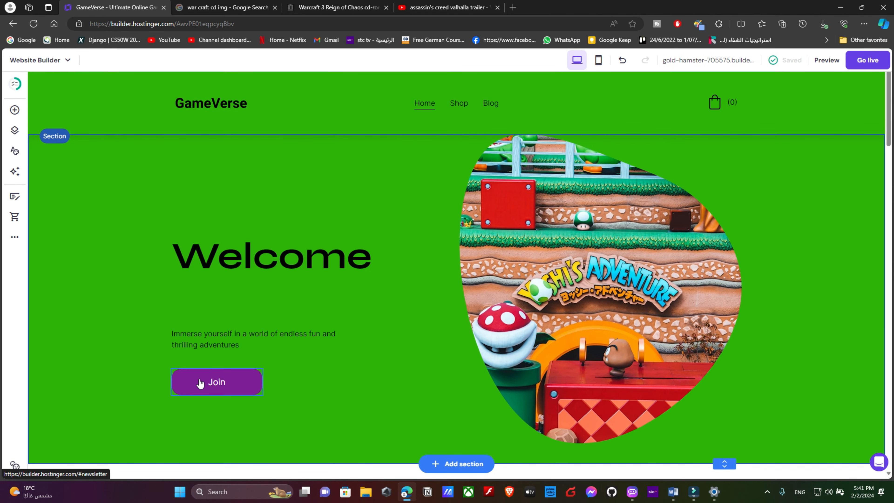
click(404, 328)
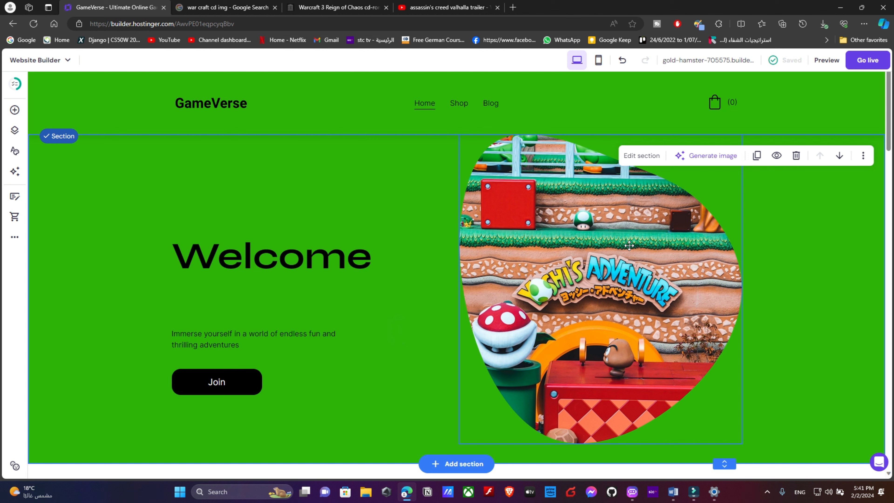
scroll(758, 319, down, 4)
scroll(758, 319, up, 4)
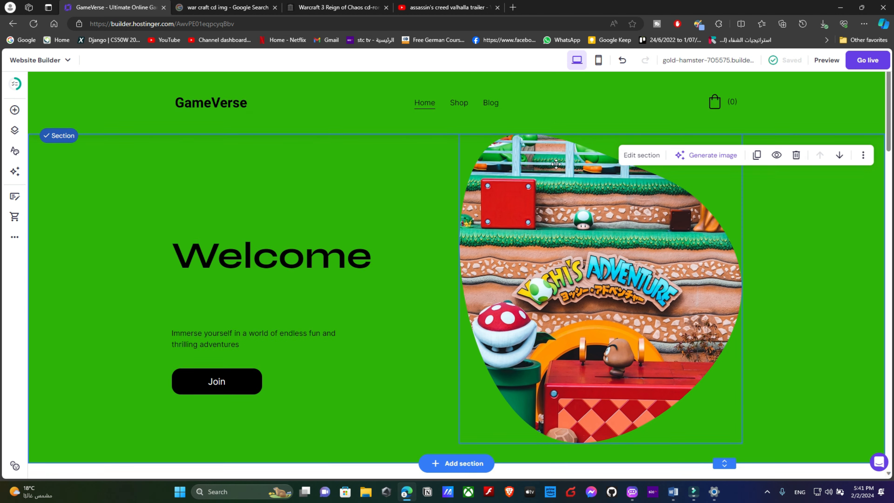
- Open the Shop page and review it from the header down to the footer
click(459, 105)
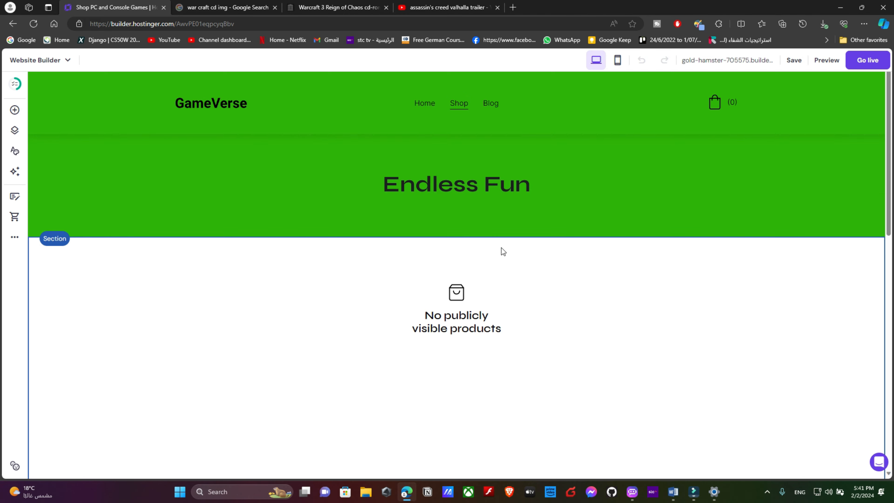
scroll(501, 249, down, 5)
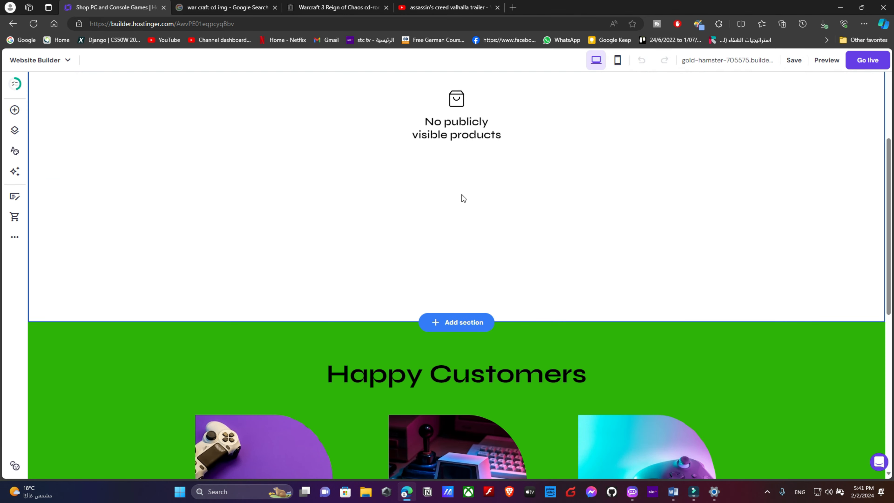
scroll(469, 177, down, 9)
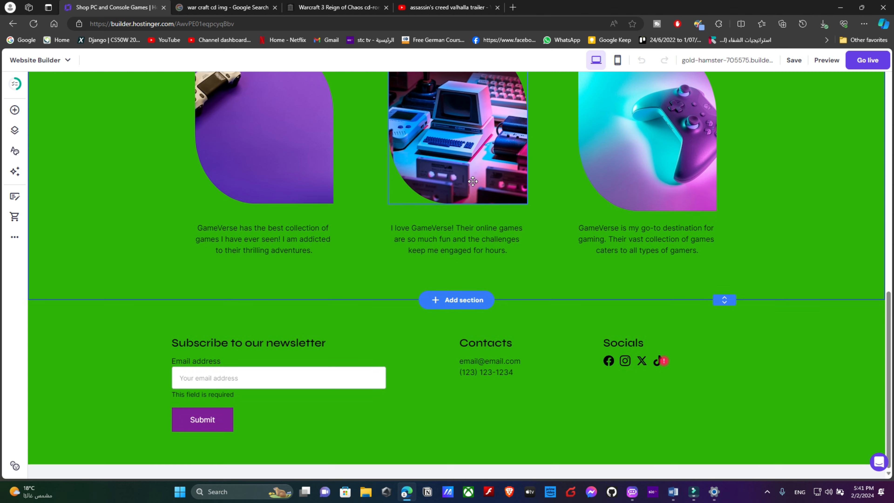
scroll(455, 220, up, 18)
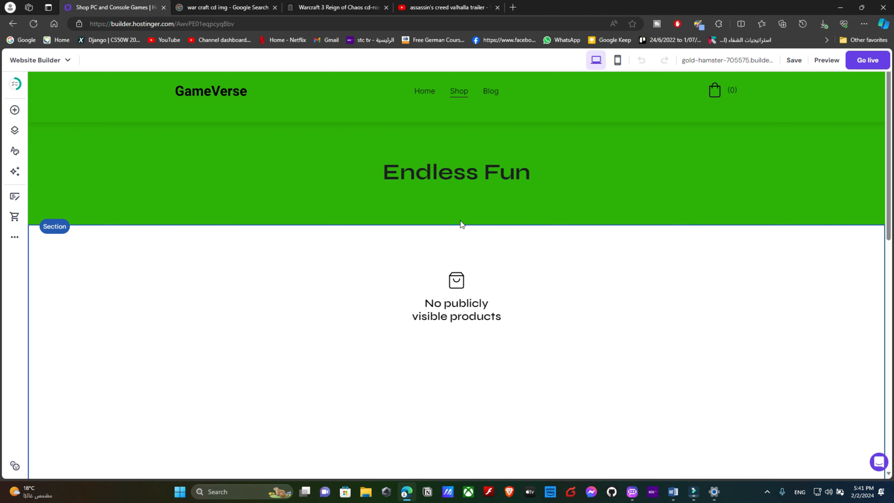
- Open the store management from the Shop page's product list section
click(453, 289)
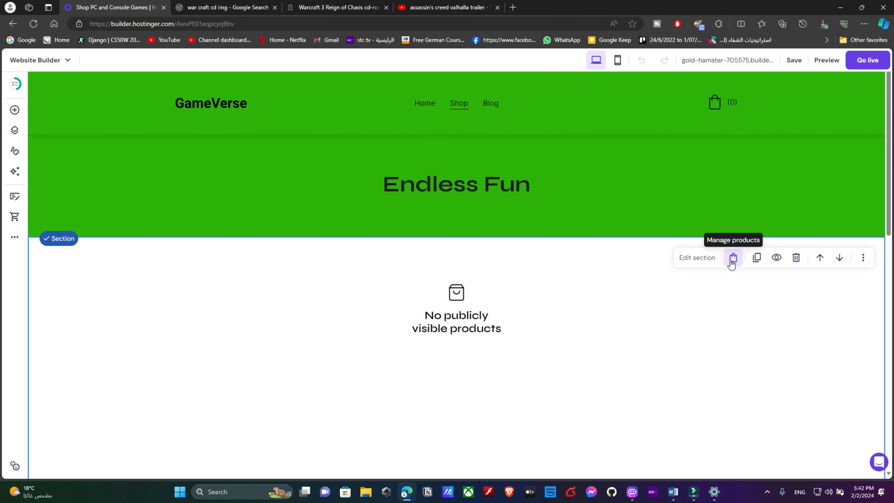
scroll(447, 304, down, 2)
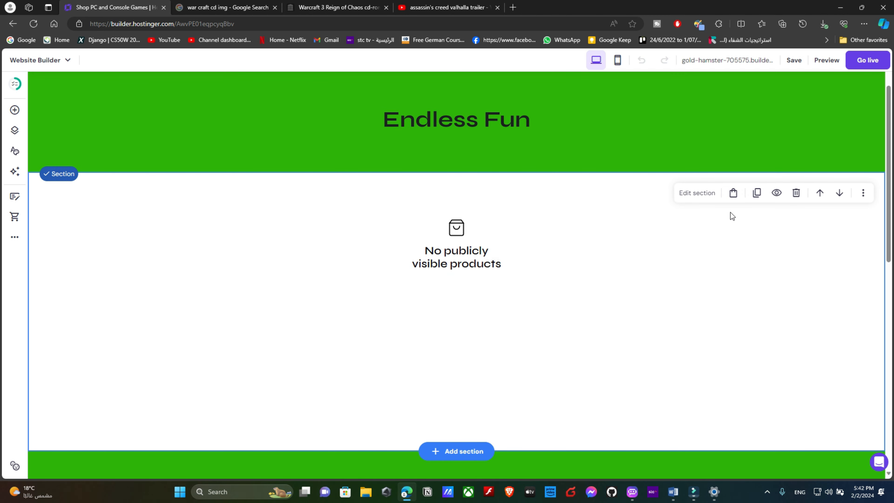
click(734, 194)
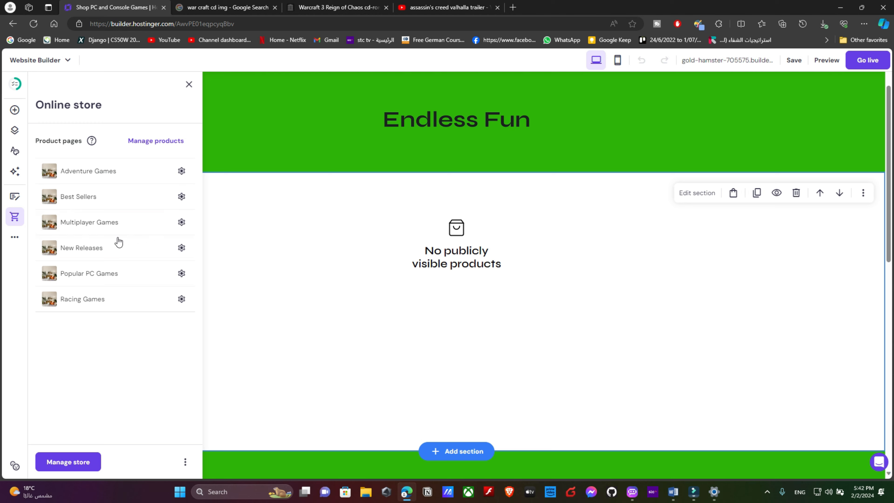
click(63, 463)
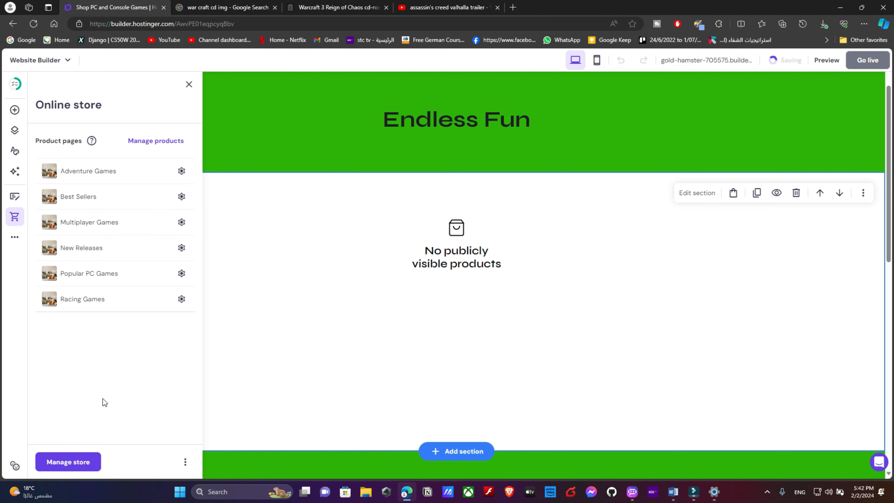
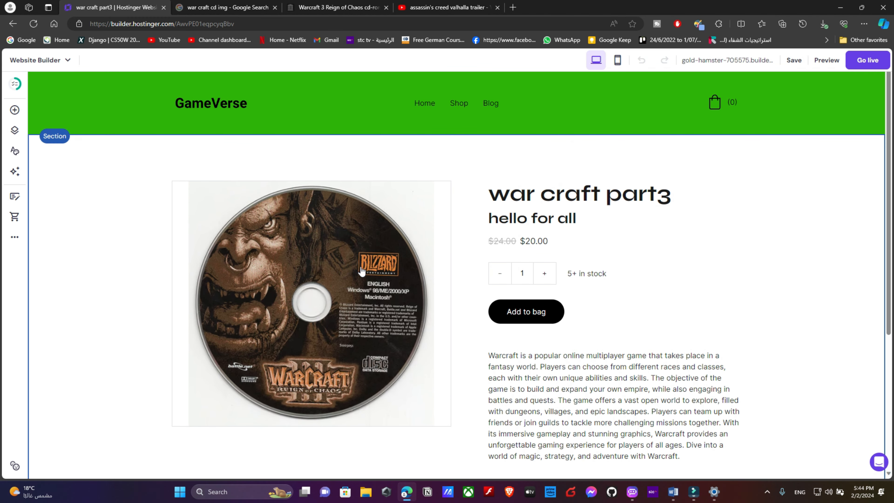
- Review the war craft part3 product page, and go back to the Shop page to view the second page of its product list
scroll(546, 328, down, 5)
scroll(563, 293, up, 5)
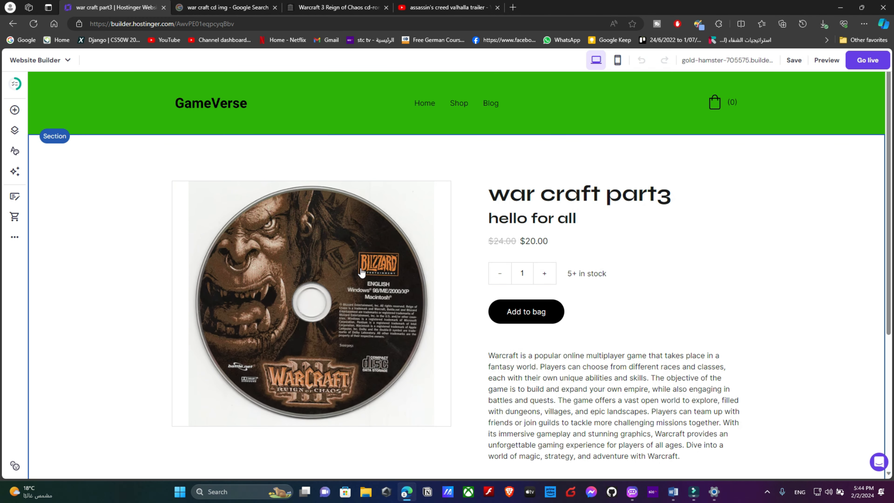
click(459, 104)
scroll(450, 303, down, 10)
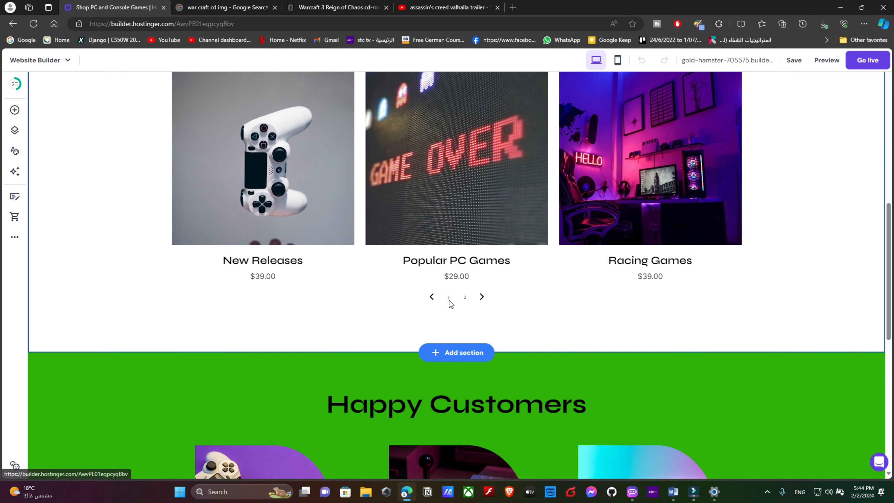
scroll(471, 290, up, 5)
scroll(489, 207, down, 8)
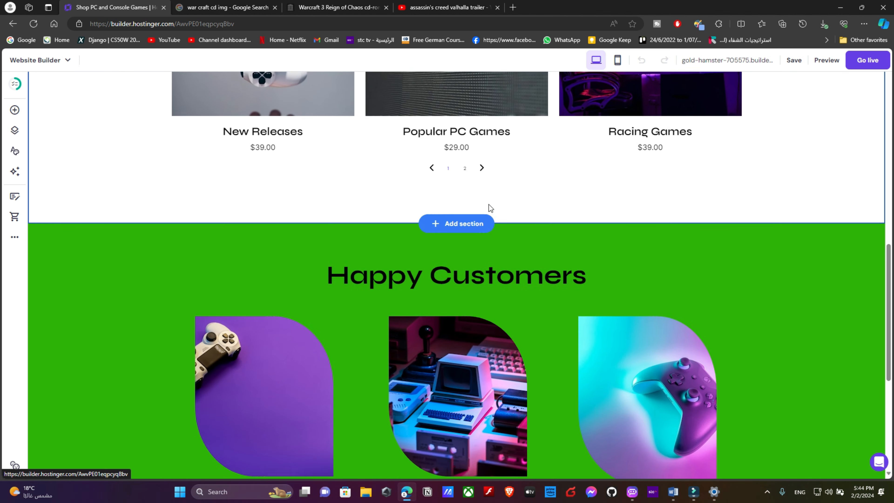
click(482, 169)
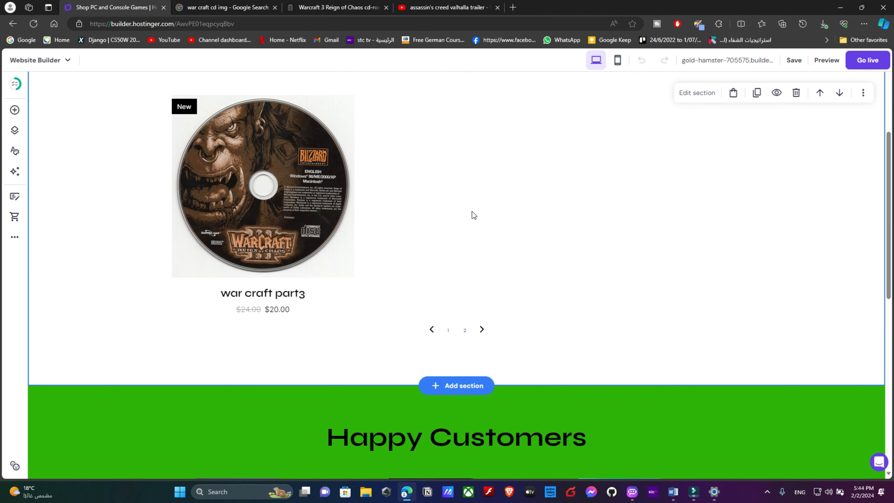
- Open the war craft part3 product for editing in the store manager, change its ribbon to Used and save the product
click(736, 93)
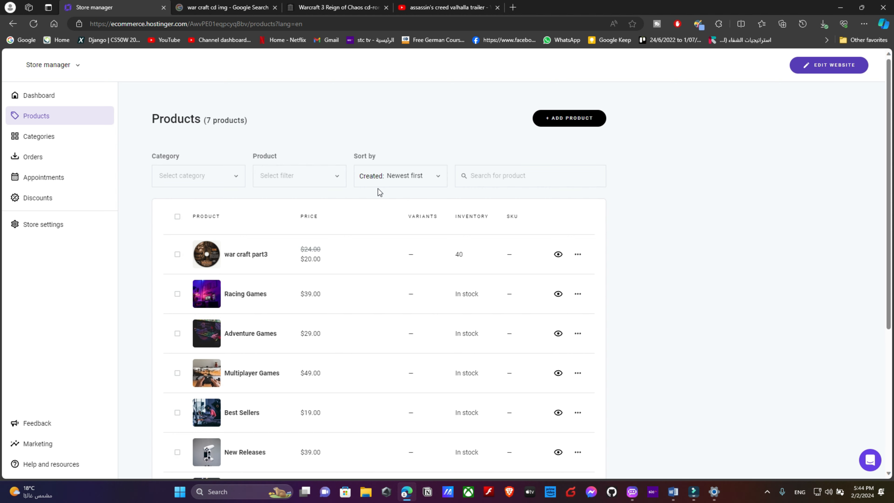
scroll(387, 227, down, 4)
scroll(312, 220, up, 2)
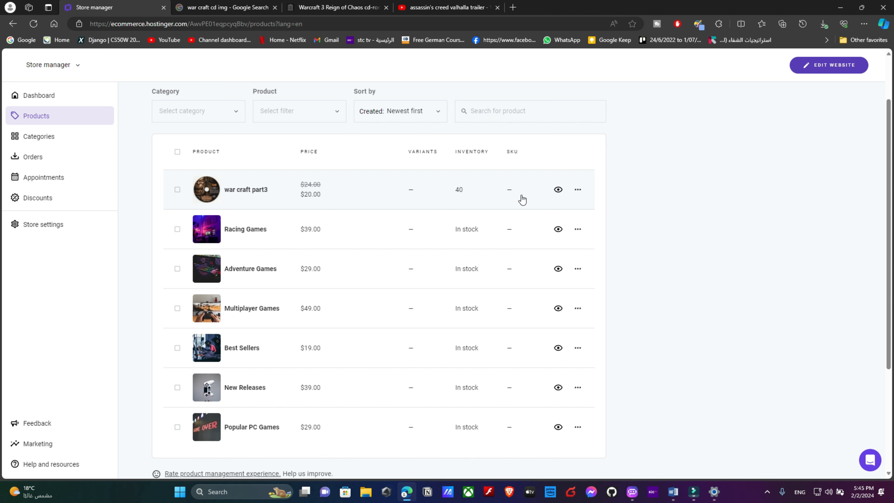
click(578, 191)
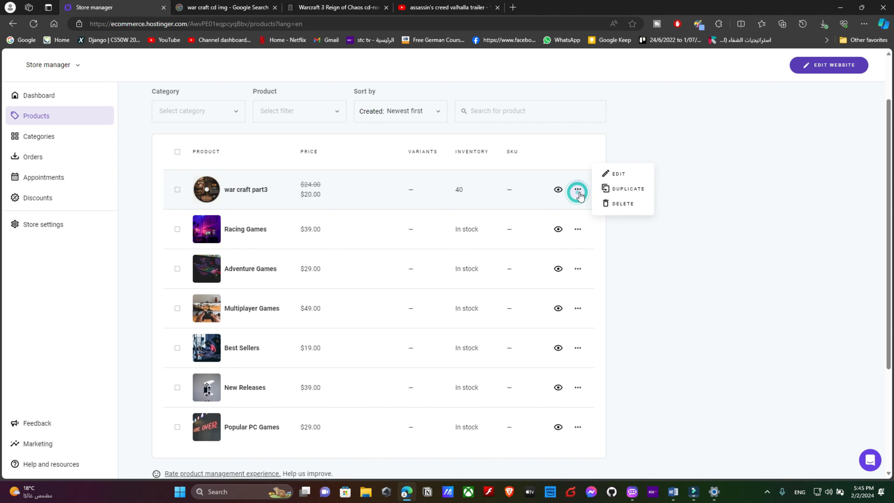
click(613, 174)
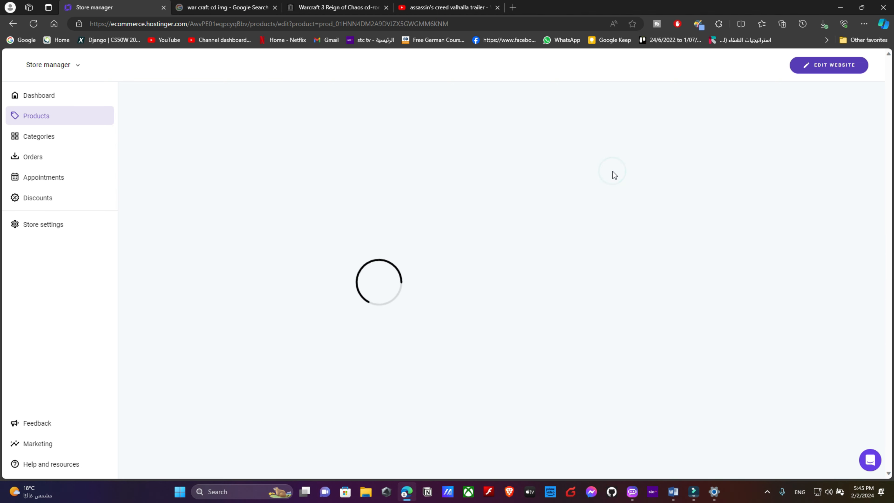
scroll(362, 275, down, 3)
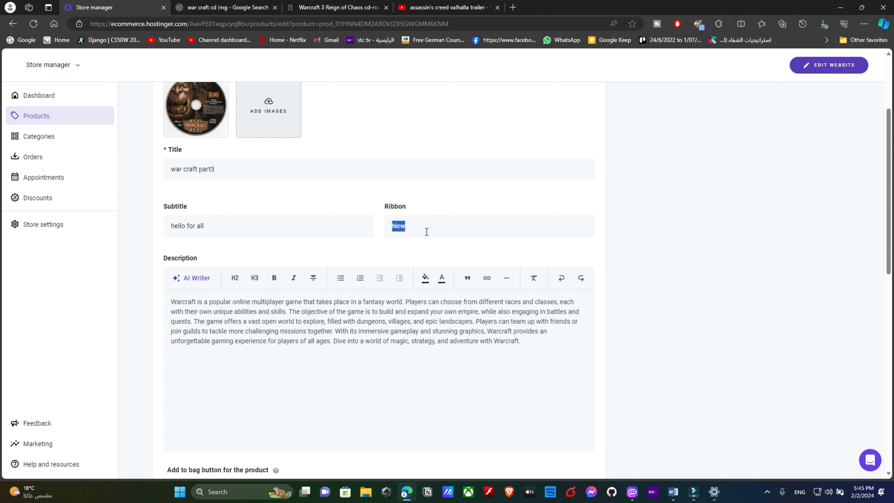
text(Used)
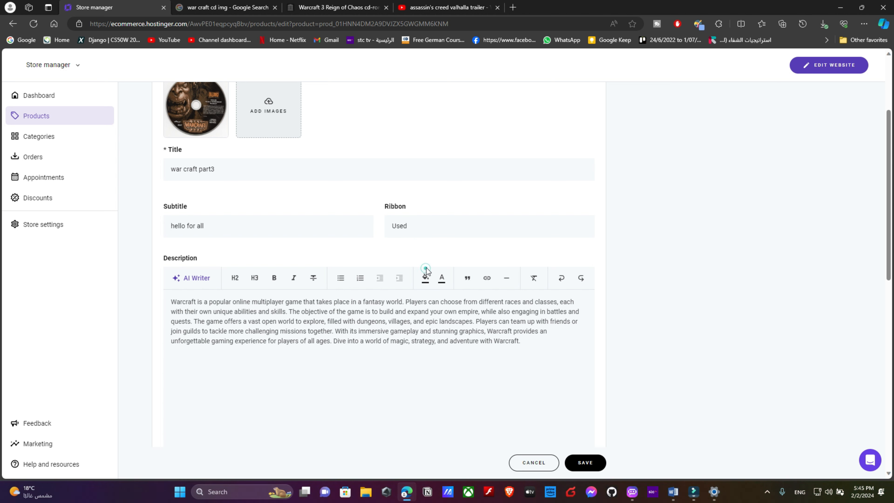
scroll(426, 269, down, 8)
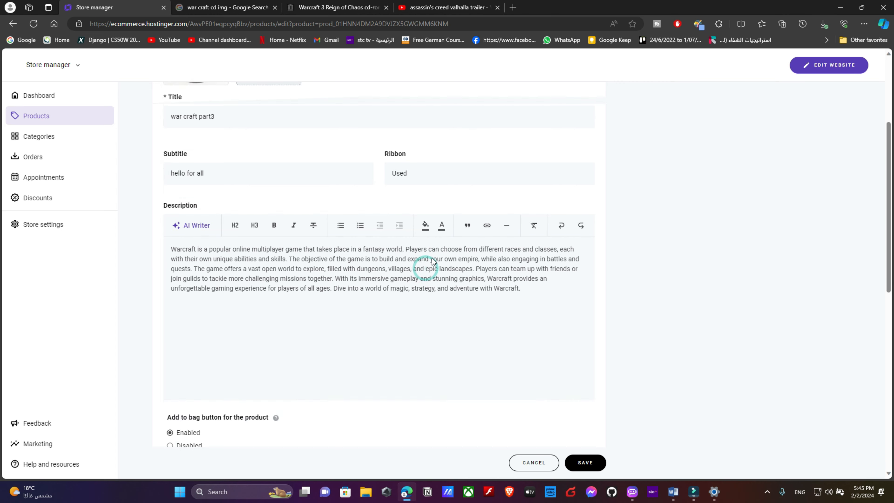
click(585, 462)
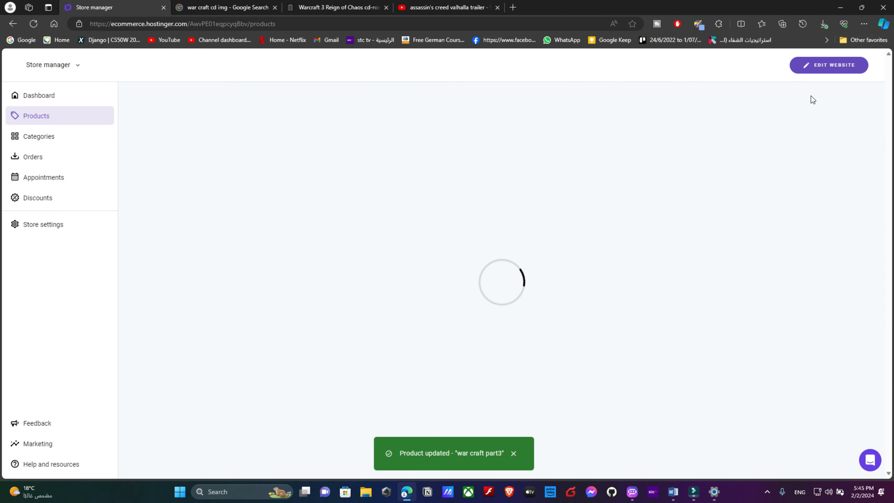
- Return to the website editor and check the ribbon on the second page of the Shop page's product list
click(825, 65)
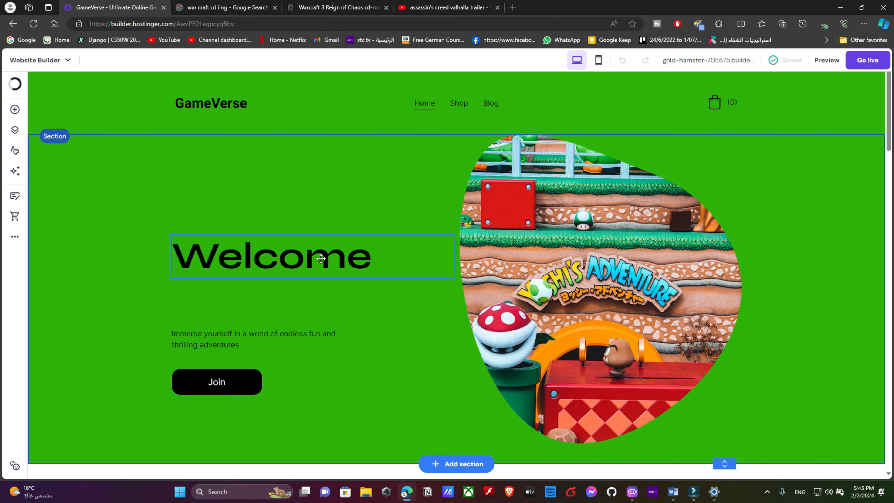
scroll(317, 292, down, 2)
scroll(317, 314, up, 2)
click(458, 110)
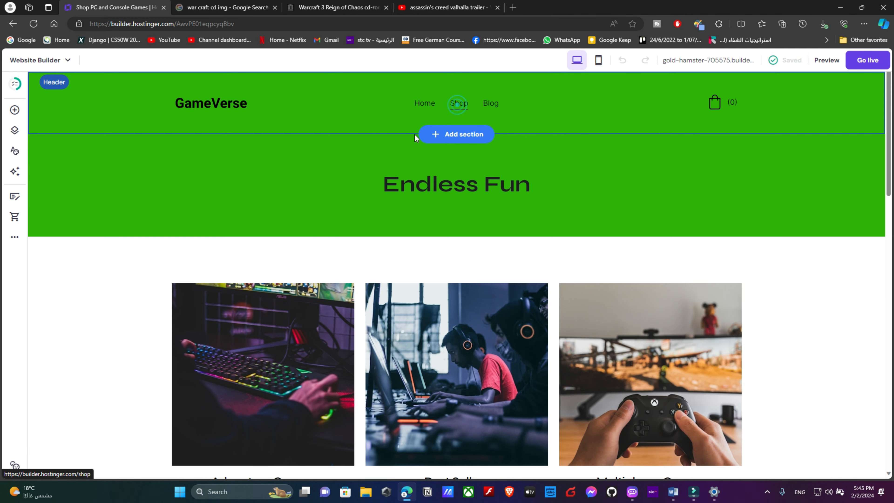
scroll(415, 135, down, 10)
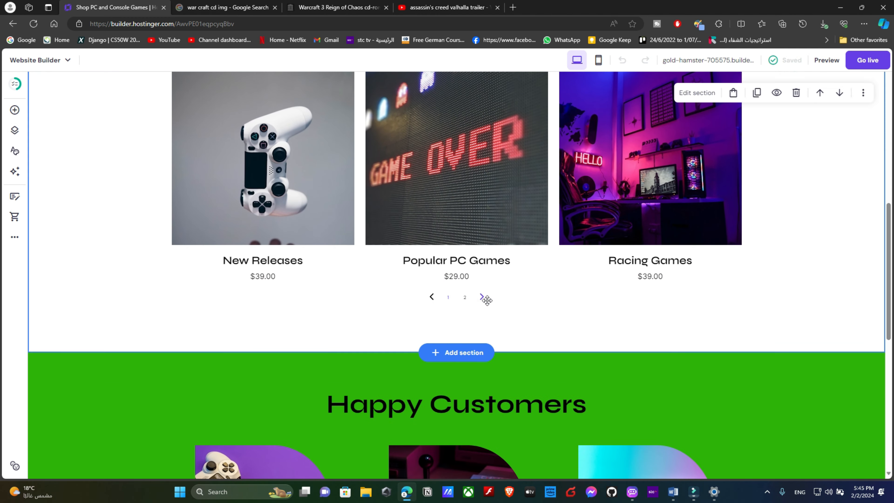
click(482, 297)
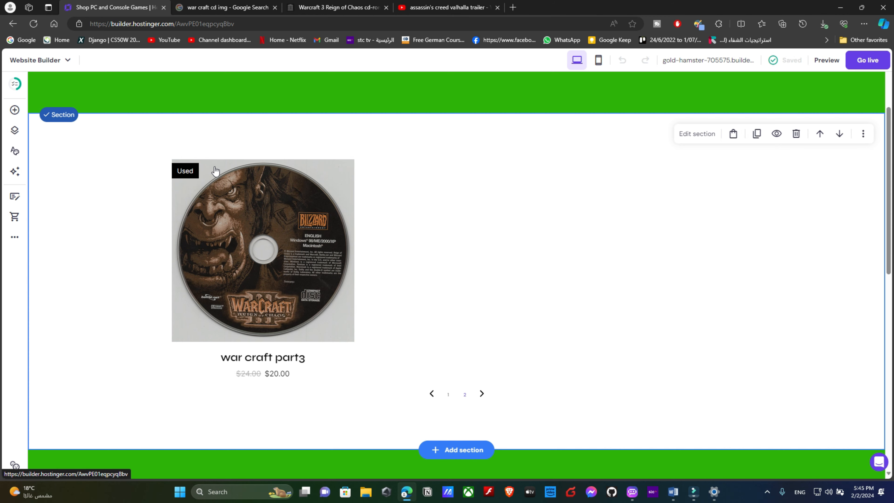
- Switch to the mobile layout and review the Shop page's sections from the header down to the newsletter form
click(598, 60)
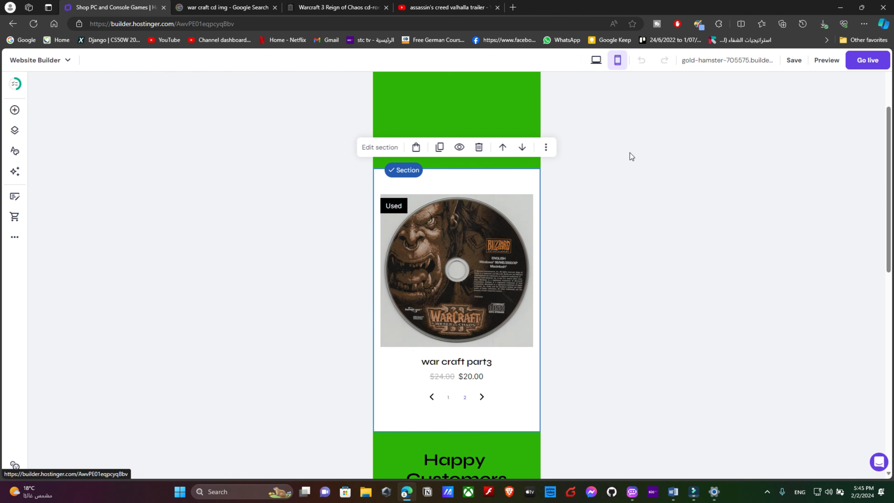
scroll(413, 197, up, 3)
click(415, 190)
click(439, 295)
scroll(440, 289, down, 10)
scroll(444, 276, up, 5)
scroll(444, 276, down, 3)
click(445, 277)
scroll(441, 292, down, 5)
click(411, 336)
click(435, 152)
scroll(435, 151, up, 4)
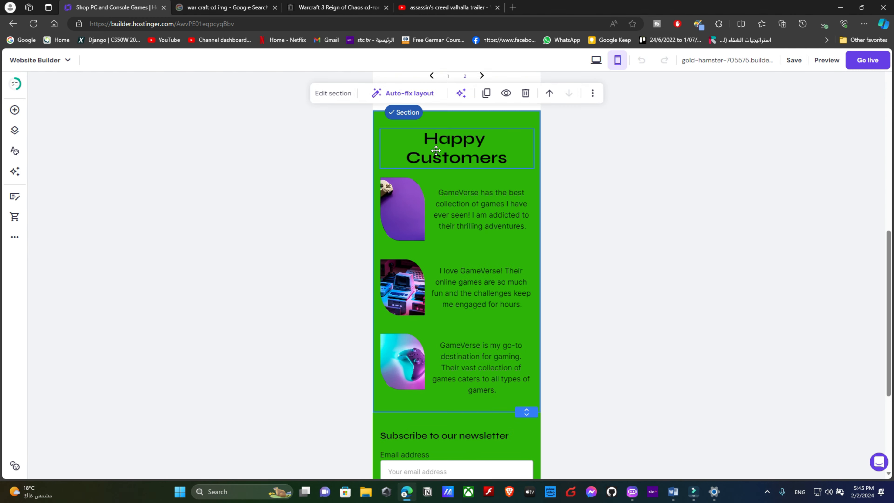
scroll(432, 332, down, 5)
scroll(444, 316, up, 15)
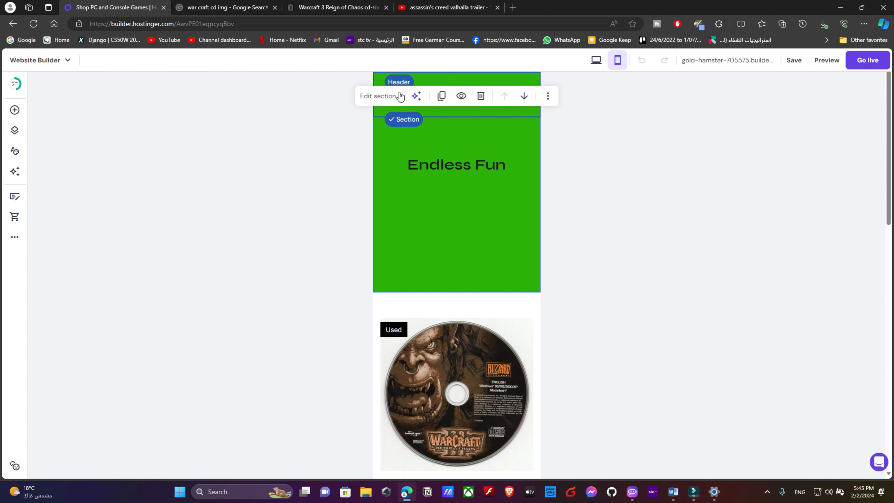
- Shorten the Endless Fun section in the mobile layout and move its heading up so it fits the reduced height
drag(529, 288, 529, 182)
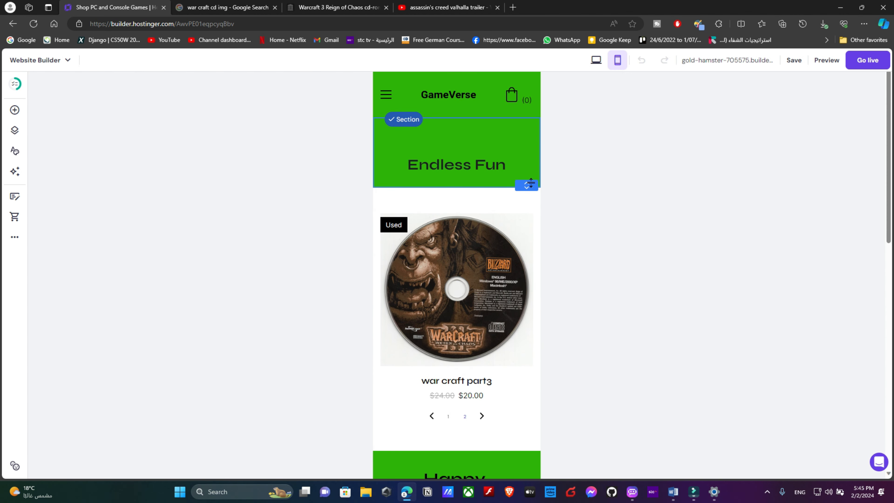
click(465, 167)
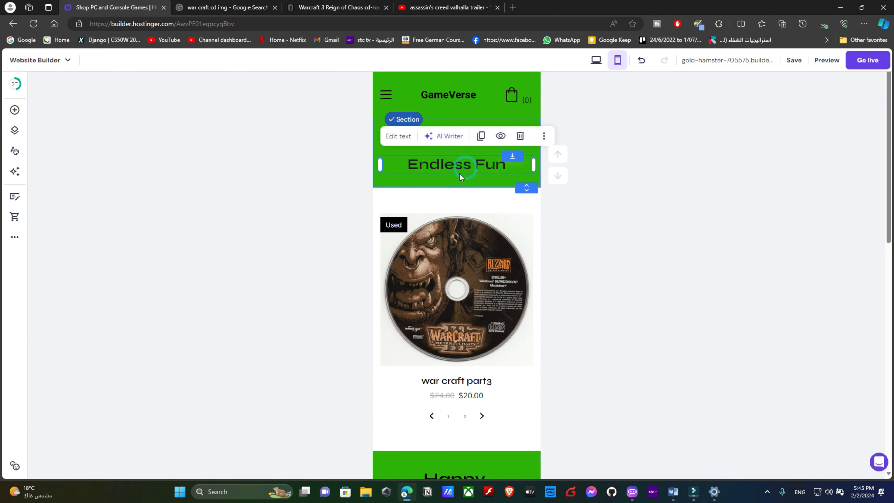
drag(460, 177, 456, 158)
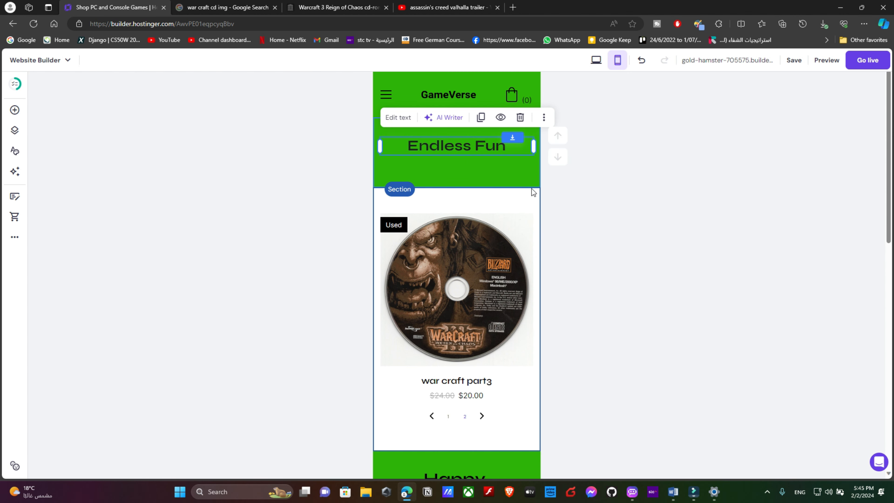
drag(527, 187, 527, 166)
click(602, 179)
click(590, 239)
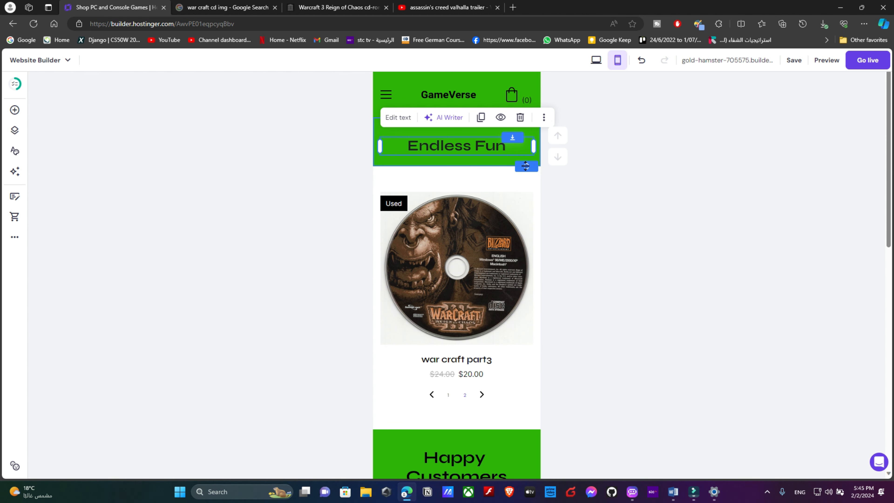
drag(525, 166, 526, 173)
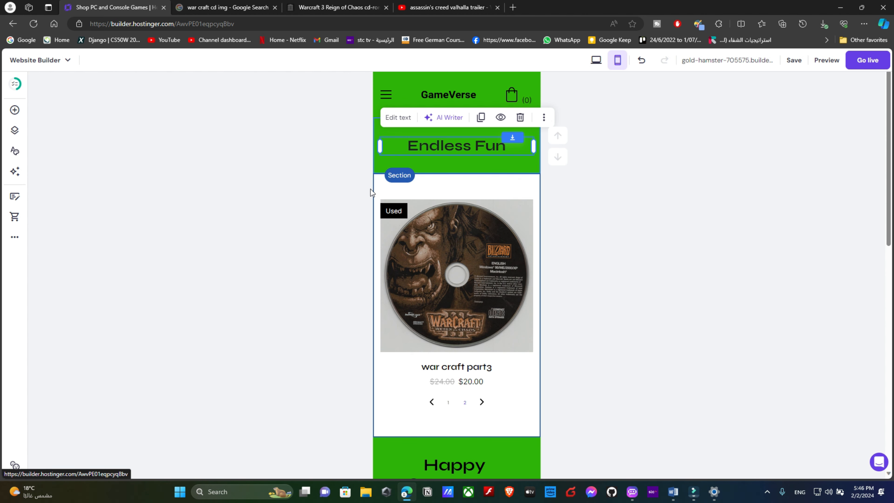
- Go to the Home page through the mobile navigation and review its layout down to the Assassin's Creed Valhalla video
click(384, 94)
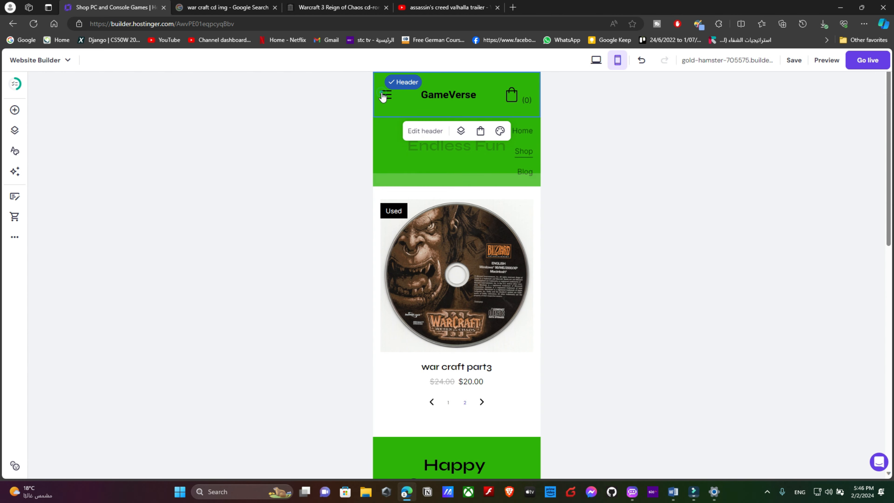
click(523, 134)
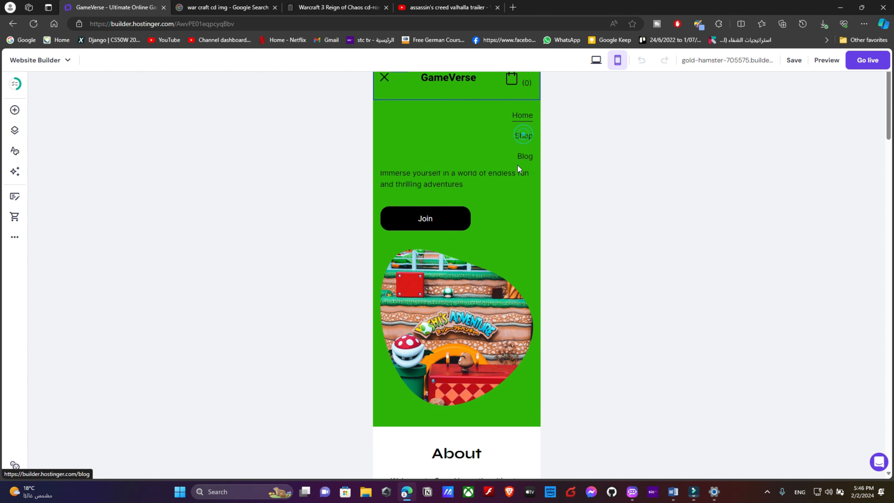
scroll(458, 235, down, 20)
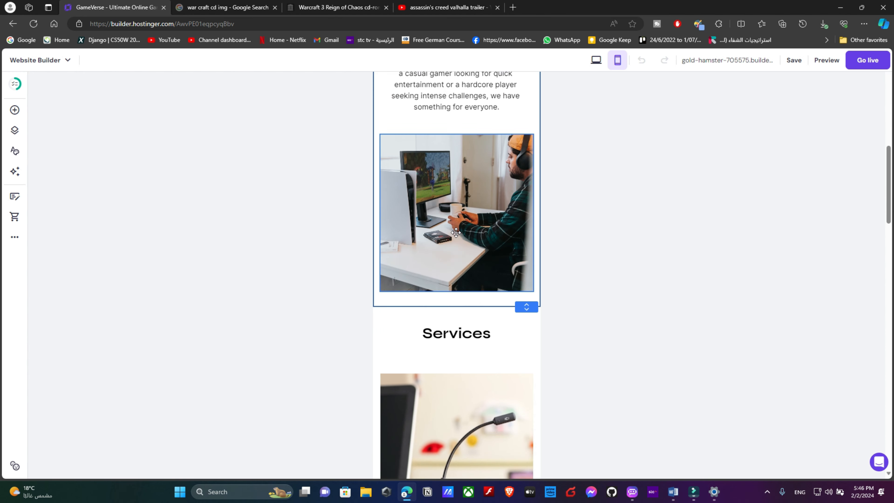
scroll(455, 254, down, 20)
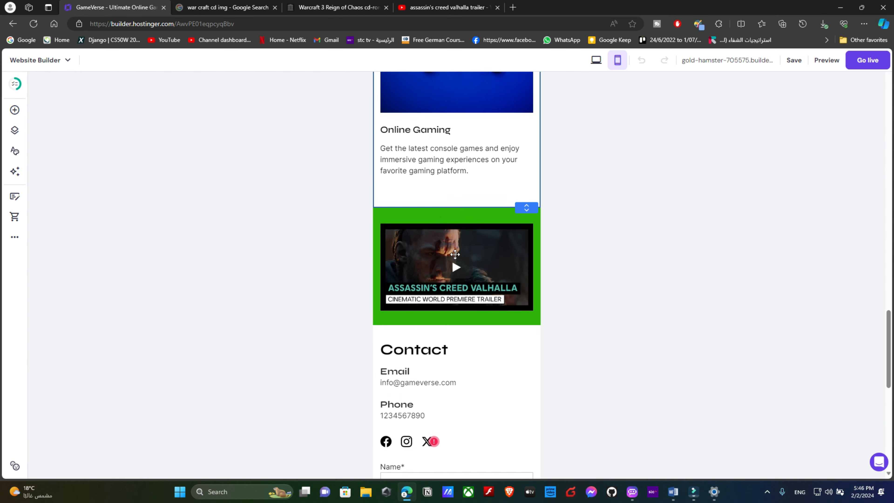
scroll(457, 260, up, 10)
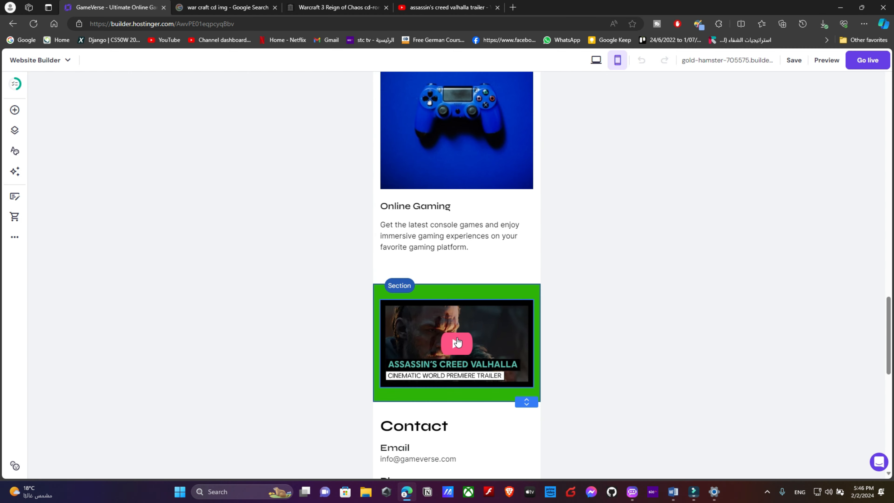
- Switch back to the desktop layout, save the website and publish it live
click(595, 61)
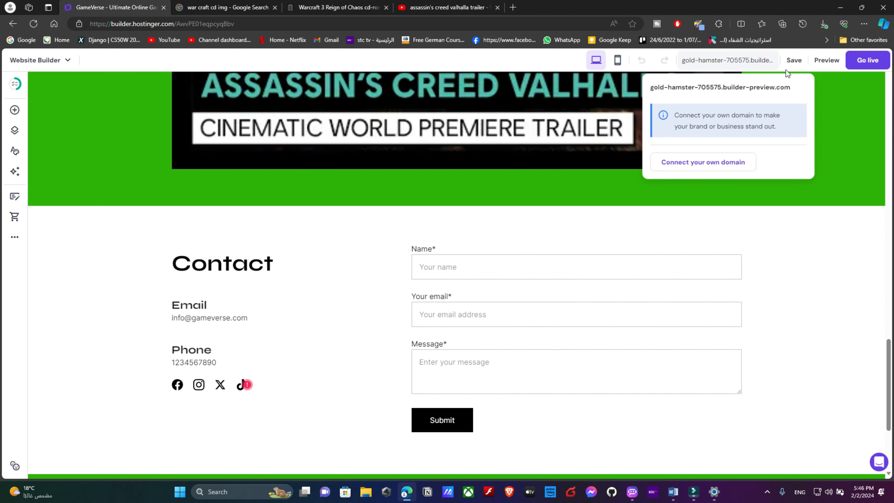
click(793, 59)
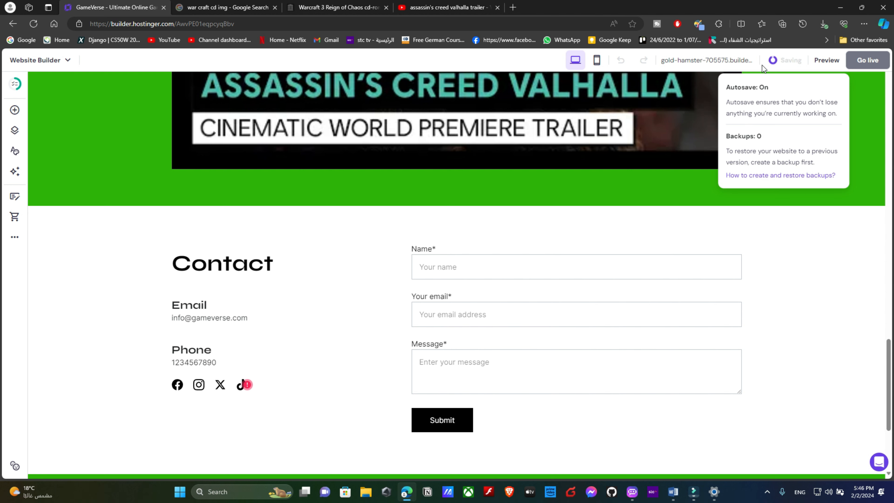
click(859, 60)
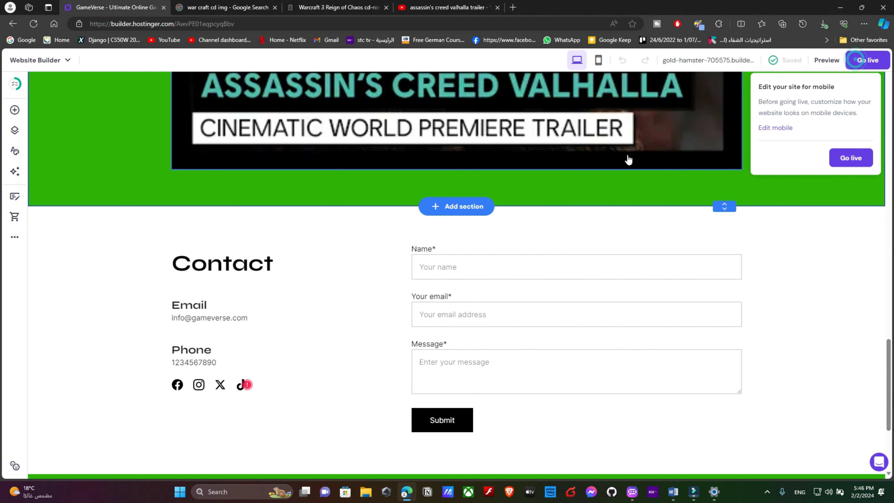
click(857, 158)
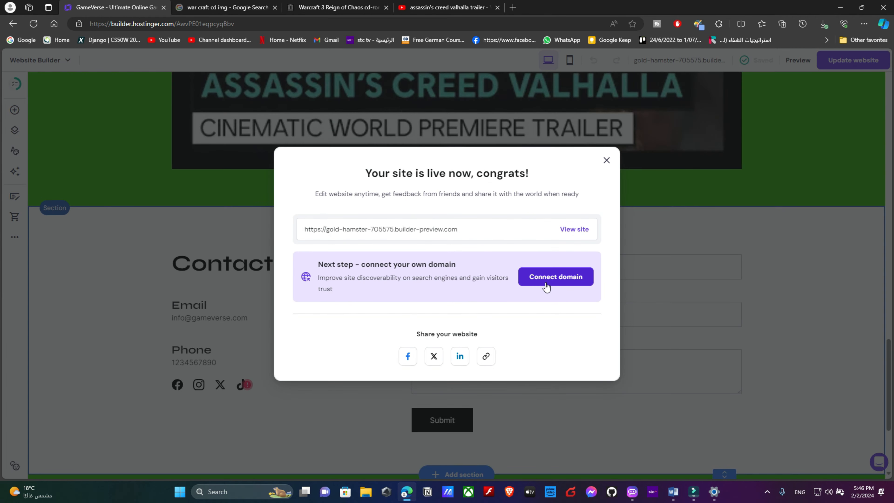
- View the published site and review the home page down to the Contact section, unmuting the trailer video on the way
click(571, 229)
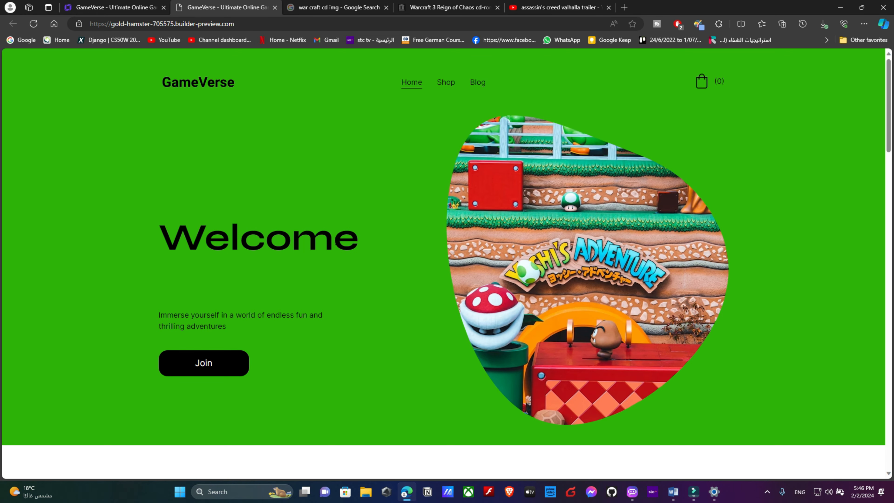
scroll(300, 231, down, 3)
scroll(441, 242, down, 8)
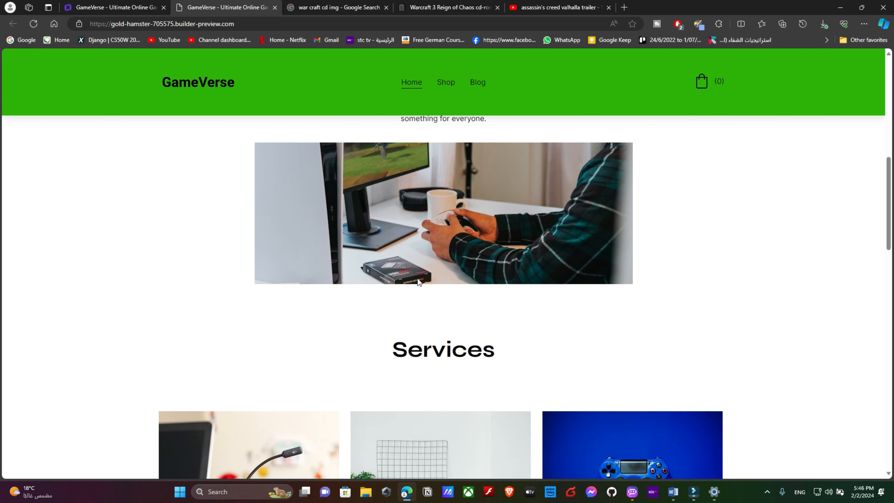
scroll(365, 266, down, 8)
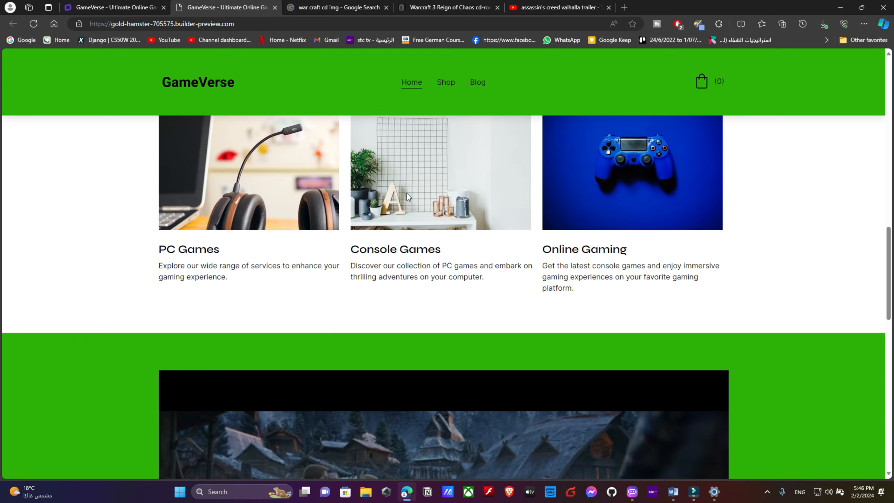
scroll(395, 353, down, 5)
scroll(394, 351, down, 2)
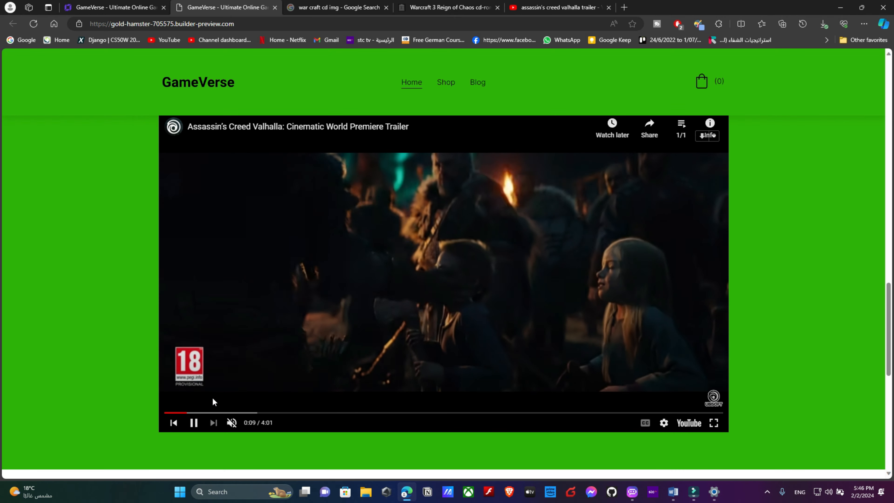
click(231, 423)
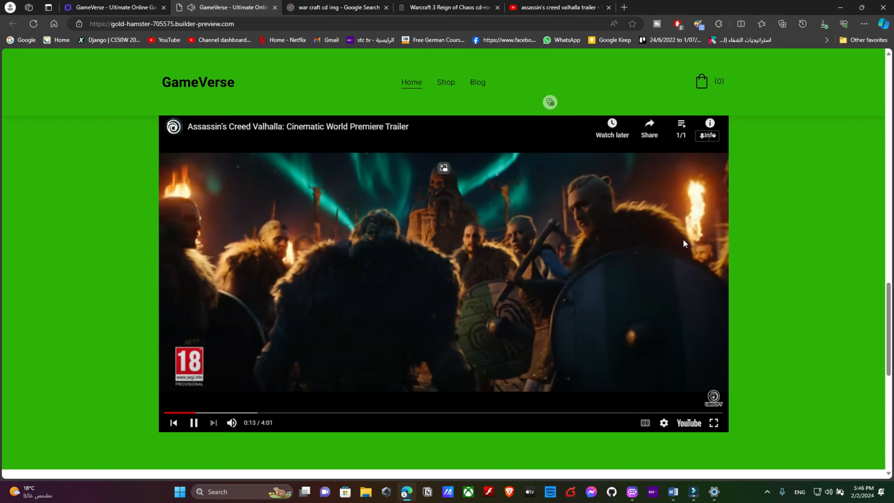
scroll(668, 254, down, 7)
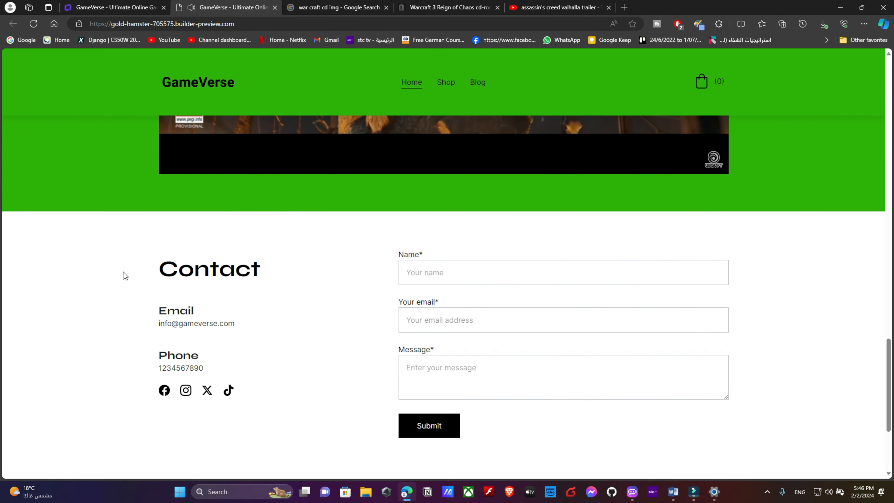
- Review the rest of the published home page down to the newsletter footer and return to the Welcome section
scroll(311, 288, down, 5)
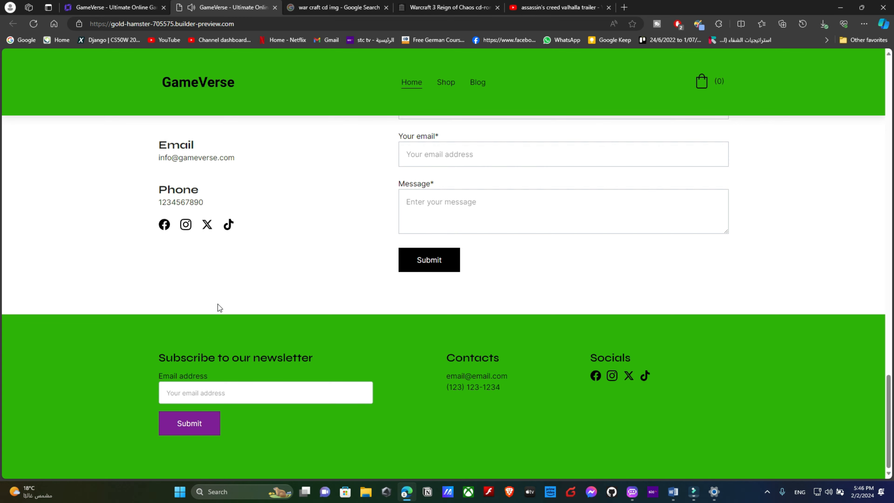
scroll(250, 243, up, 10)
scroll(364, 268, down, 10)
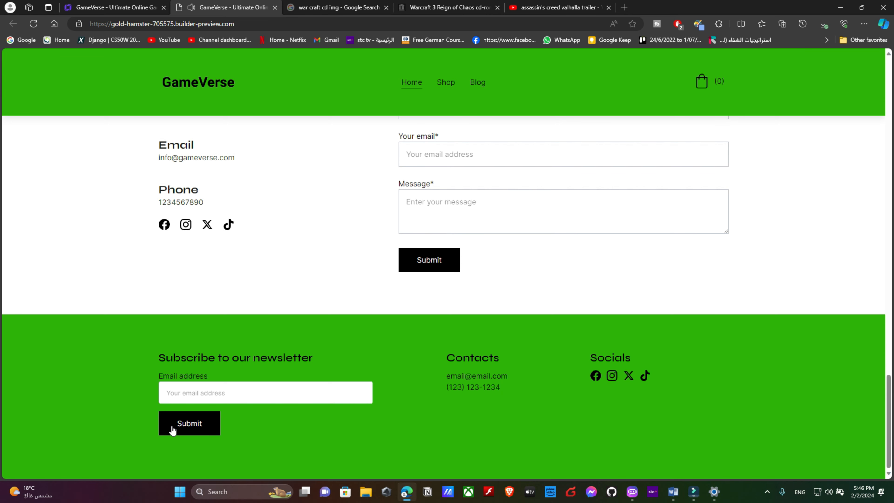
scroll(183, 426, up, 2)
scroll(183, 426, down, 2)
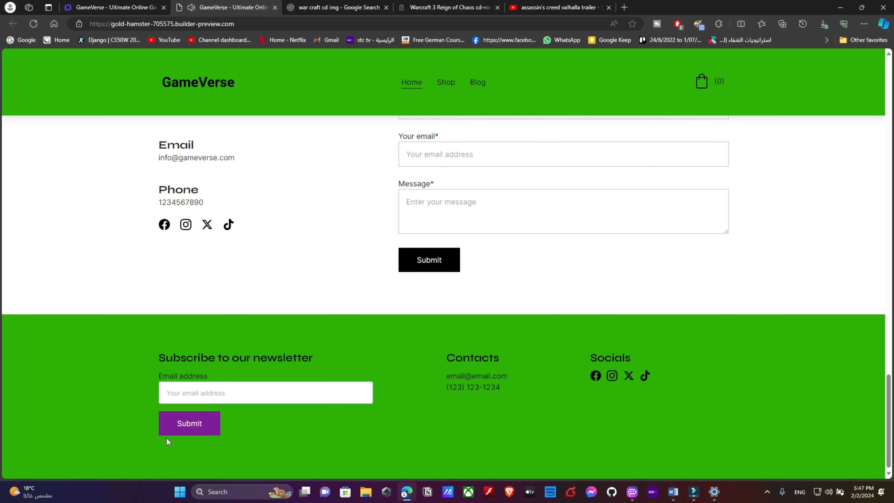
scroll(252, 402, up, 20)
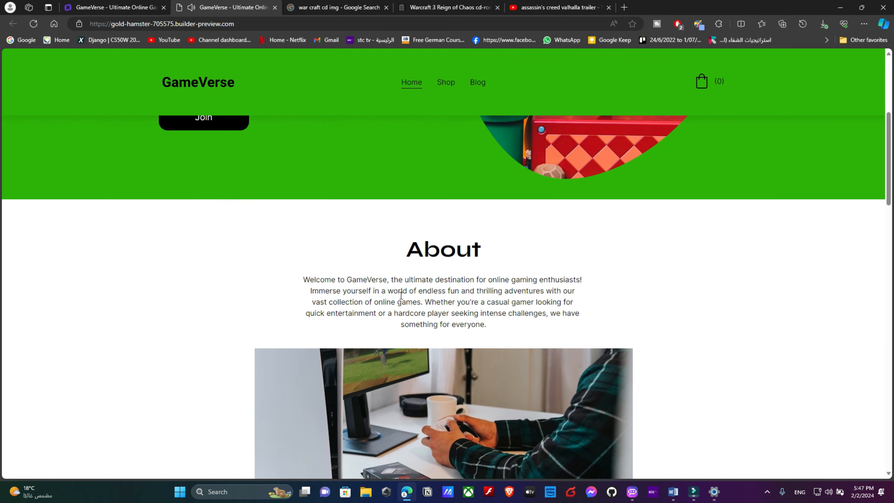
scroll(399, 308, down, 8)
scroll(434, 322, up, 14)
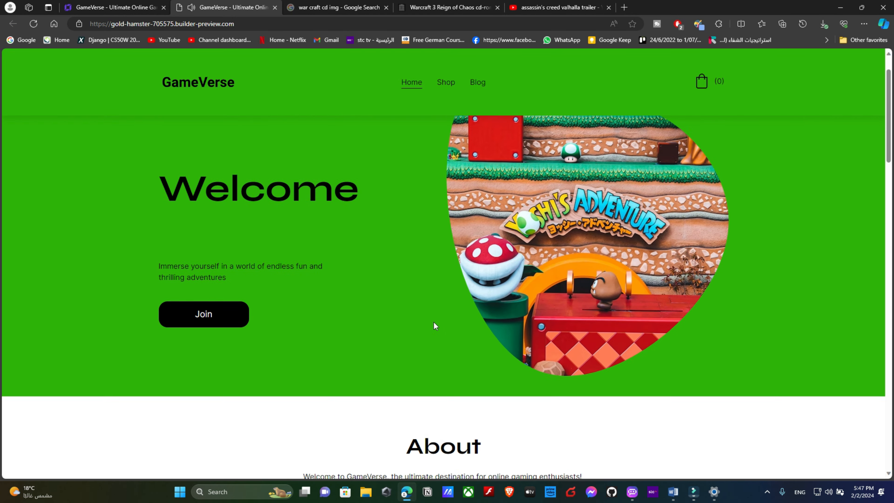
- Open the published site's Shop page and review its products, customer testimonials and footer
click(439, 84)
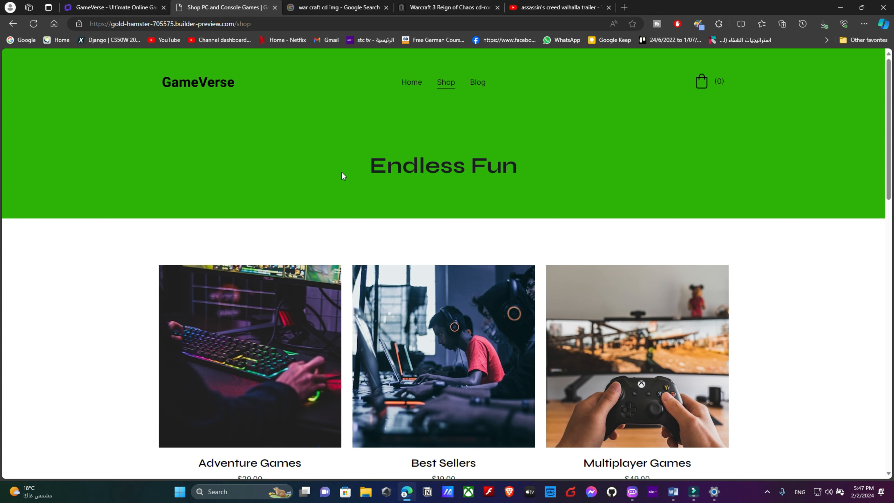
scroll(423, 136, down, 5)
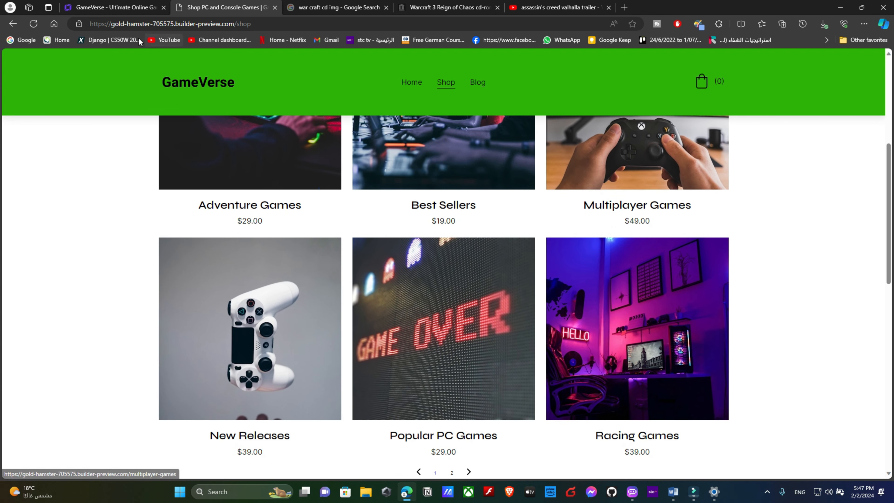
scroll(428, 229, down, 5)
scroll(427, 230, down, 5)
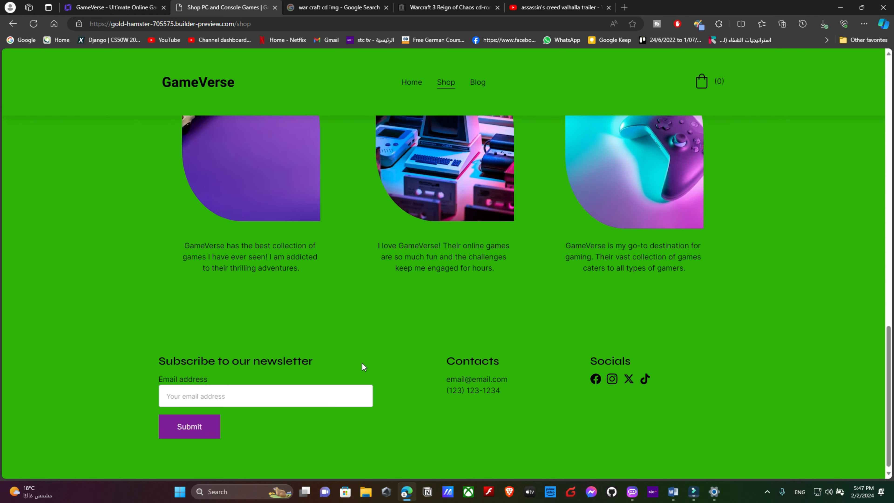
scroll(363, 365, up, 3)
scroll(283, 262, up, 10)
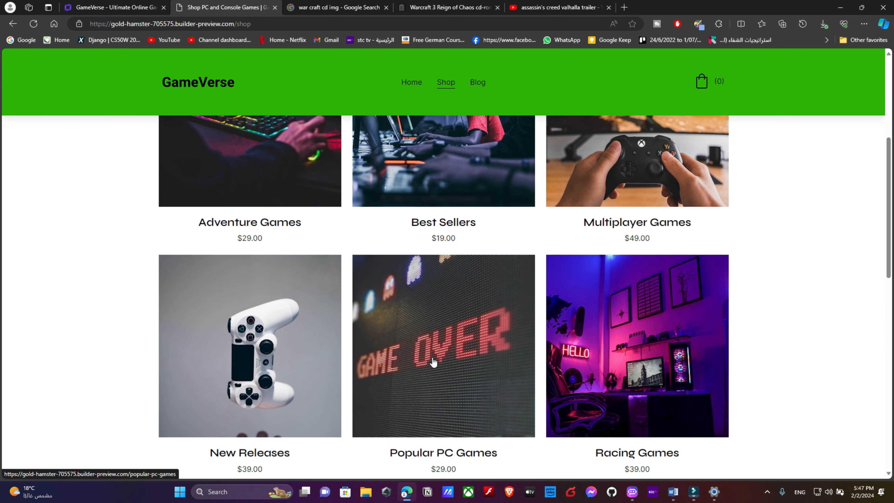
- View the second page of shop products with the war craft part3 item and return to the first page
scroll(436, 355, down, 4)
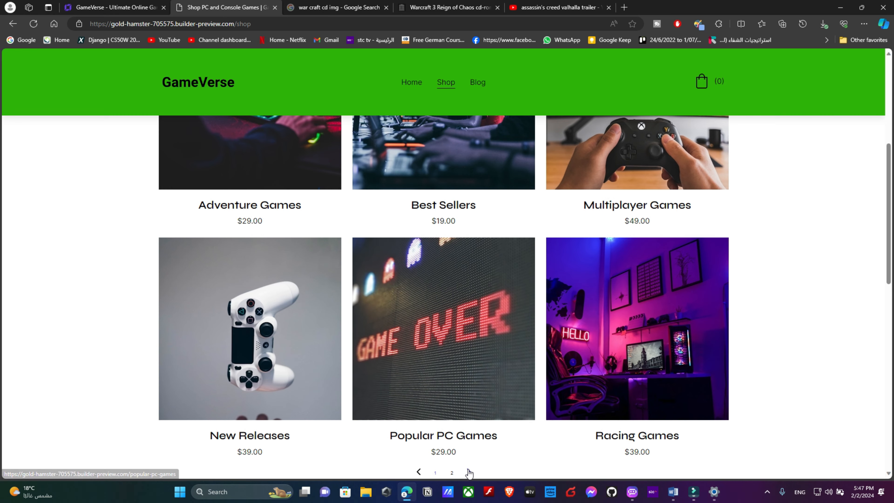
click(469, 471)
scroll(371, 293, up, 4)
scroll(392, 429, down, 3)
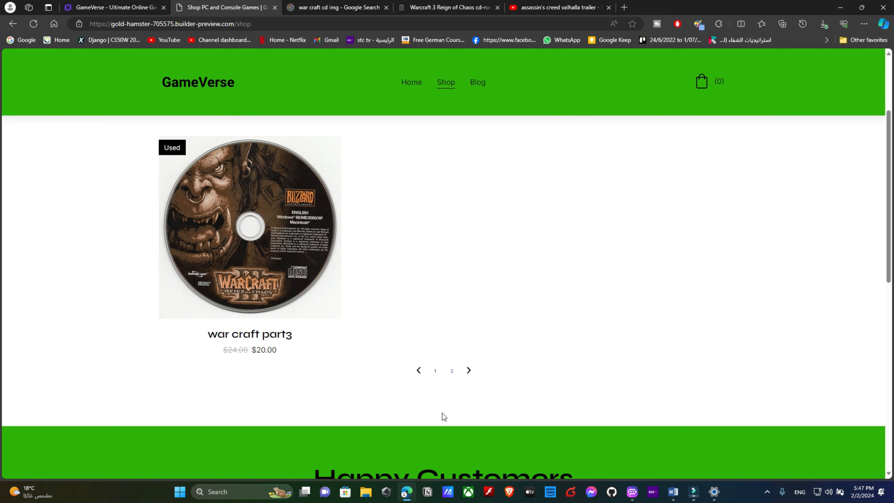
click(420, 371)
- Open the published Blog page and read through the post Top 10 Must-Play Online Games
click(474, 84)
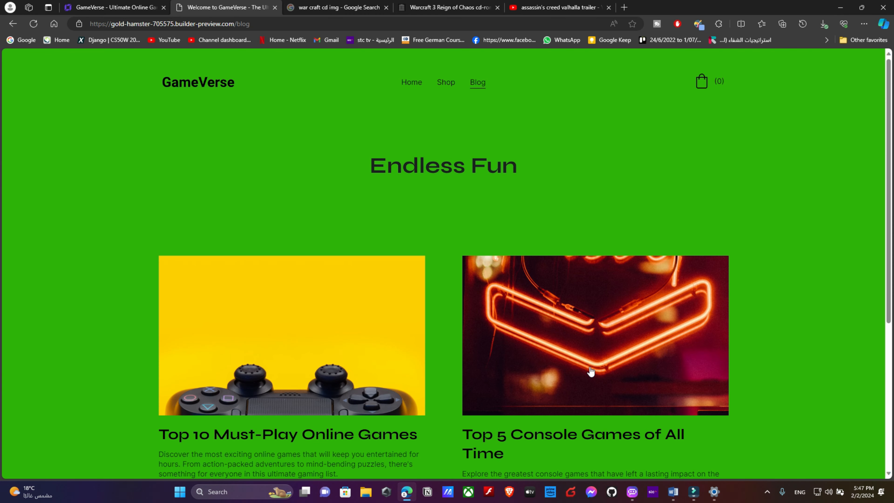
scroll(225, 313, down, 5)
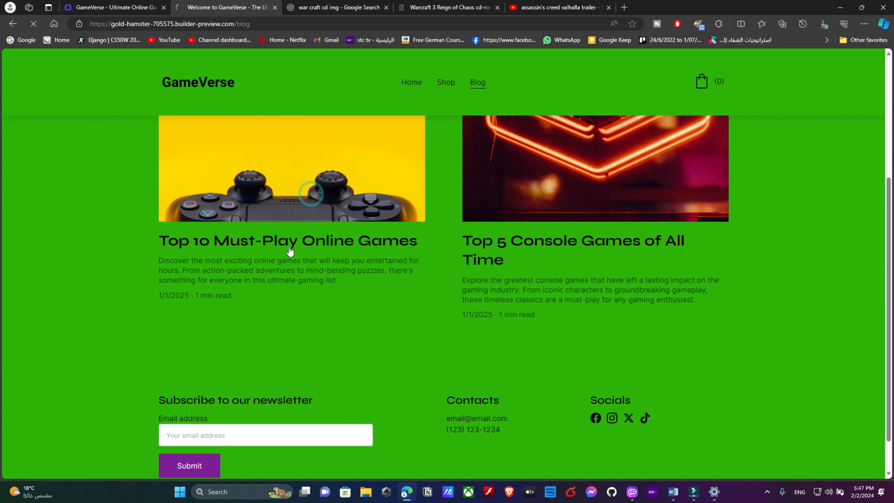
click(296, 240)
scroll(494, 270, down, 4)
scroll(410, 281, up, 4)
drag(359, 166, 529, 155)
click(500, 176)
scroll(352, 342, down, 5)
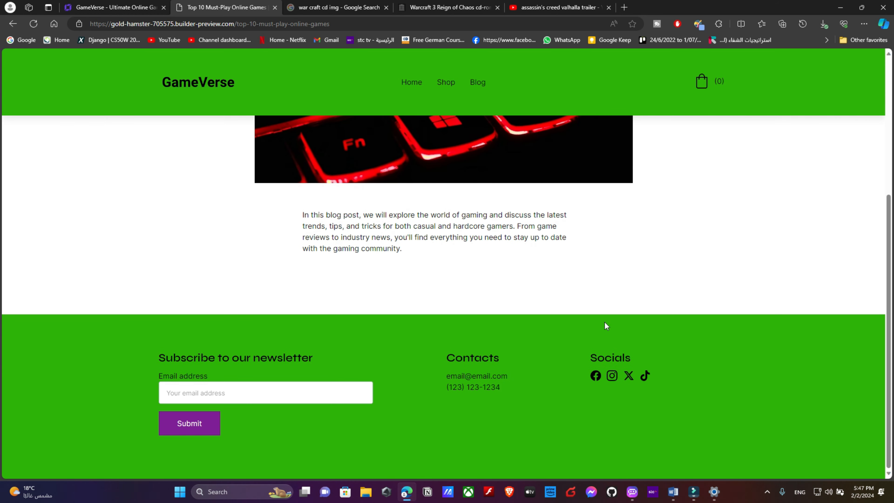
scroll(432, 159, up, 5)
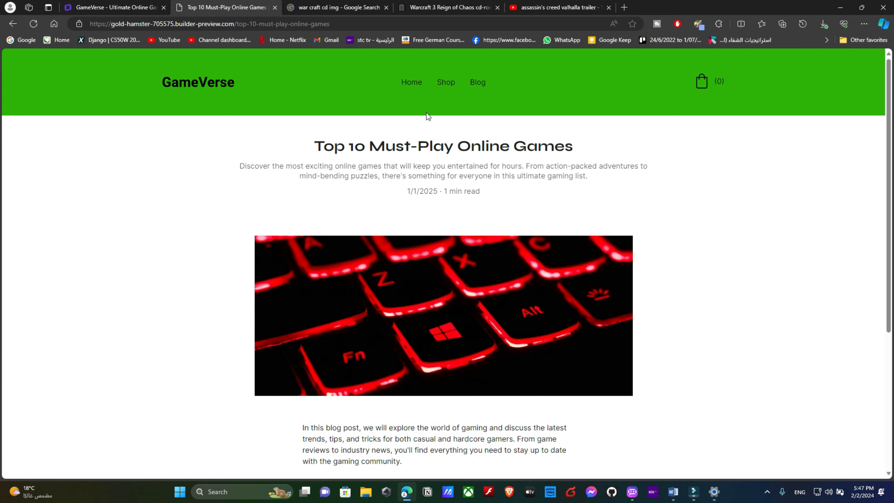
- Switch back to the website builder and add a new blog post, skipping the AI content to write it manually
click(106, 4)
click(14, 198)
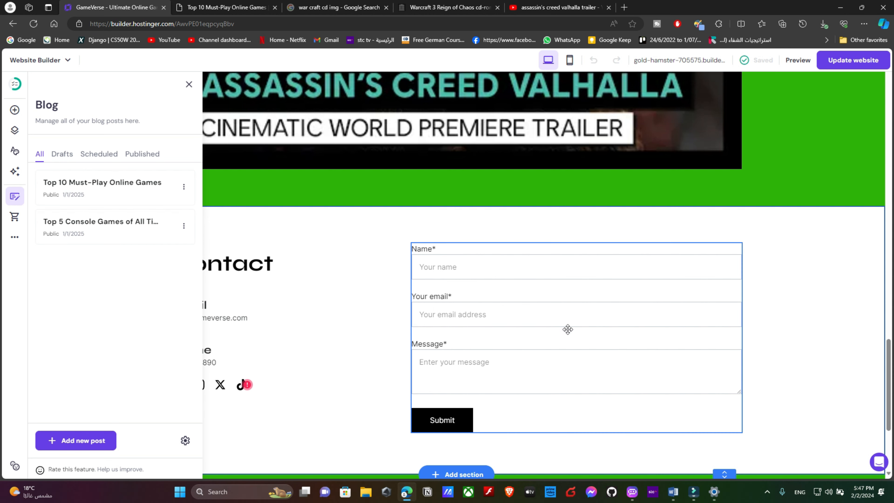
click(60, 444)
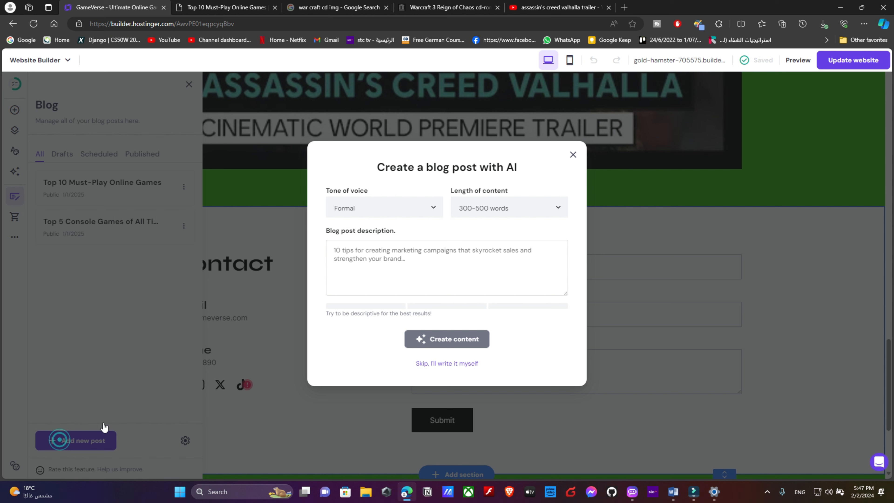
click(431, 264)
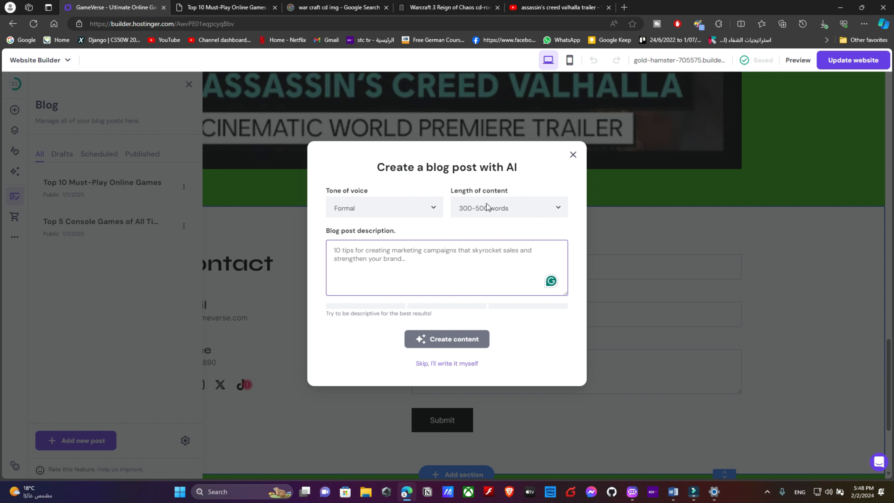
click(431, 365)
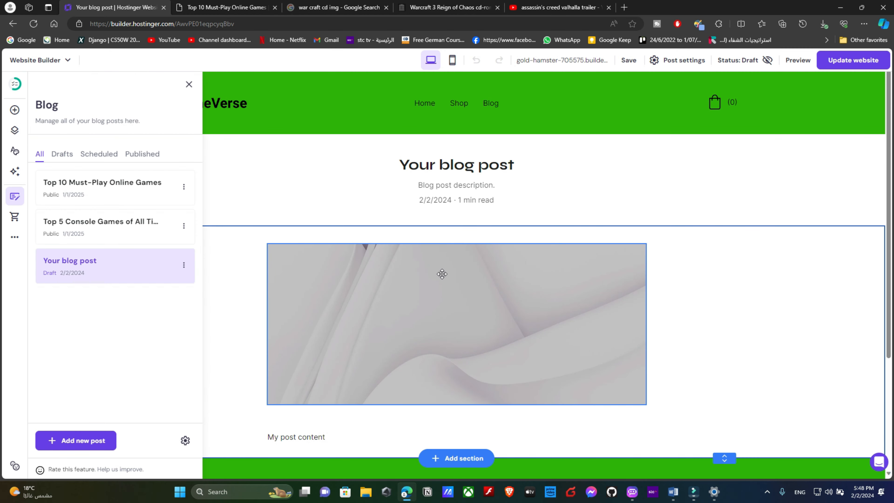
- Browse the free images available for replacing the new blog post's picture and close the media library without choosing one
scroll(422, 176, down, 4)
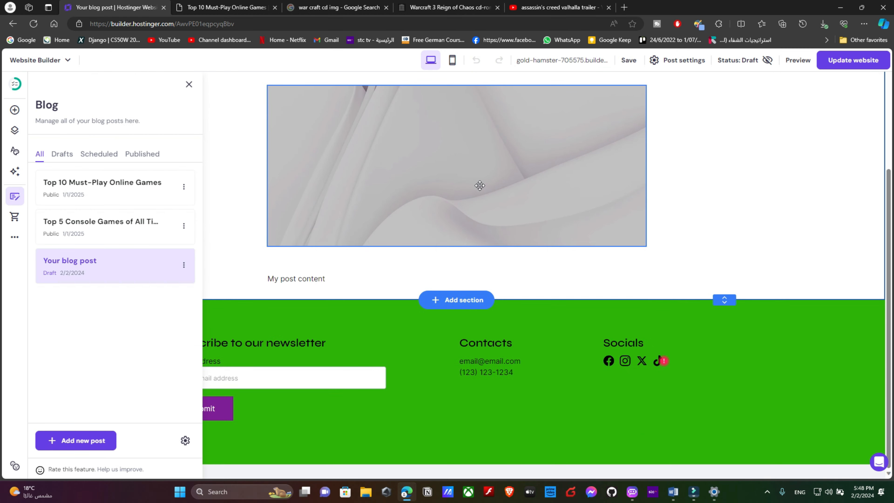
scroll(426, 187, up, 3)
click(398, 272)
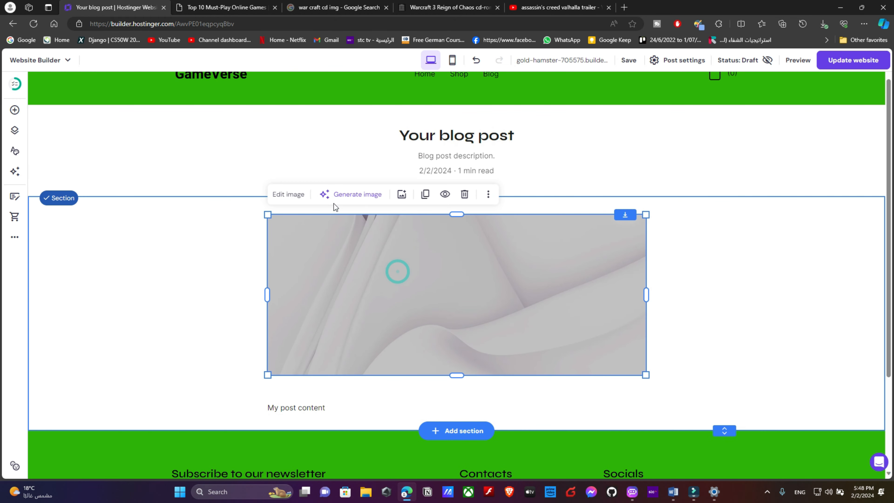
click(286, 194)
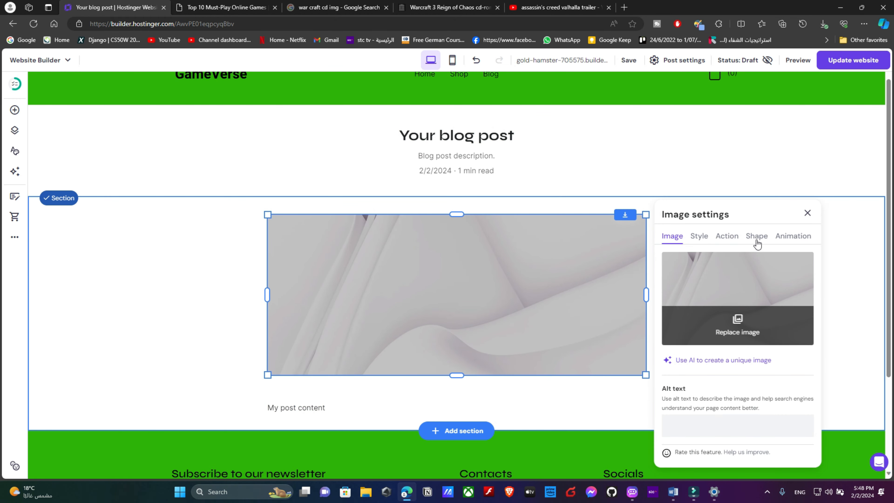
click(711, 300)
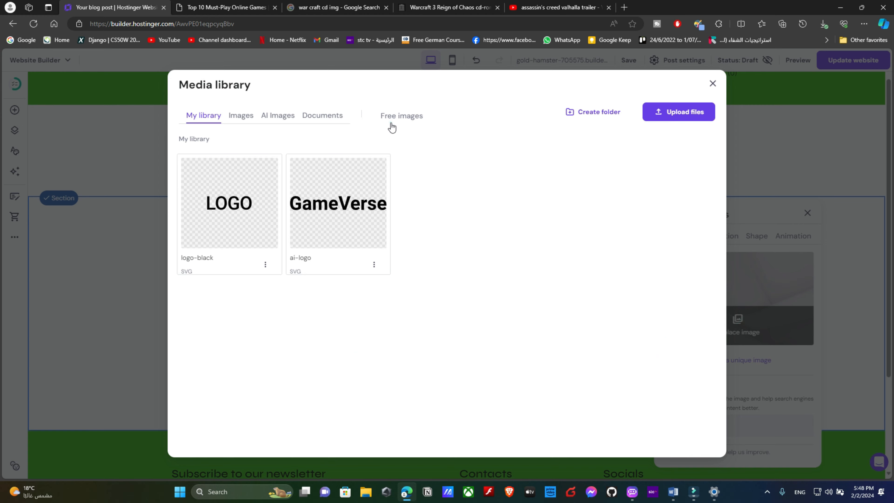
click(391, 122)
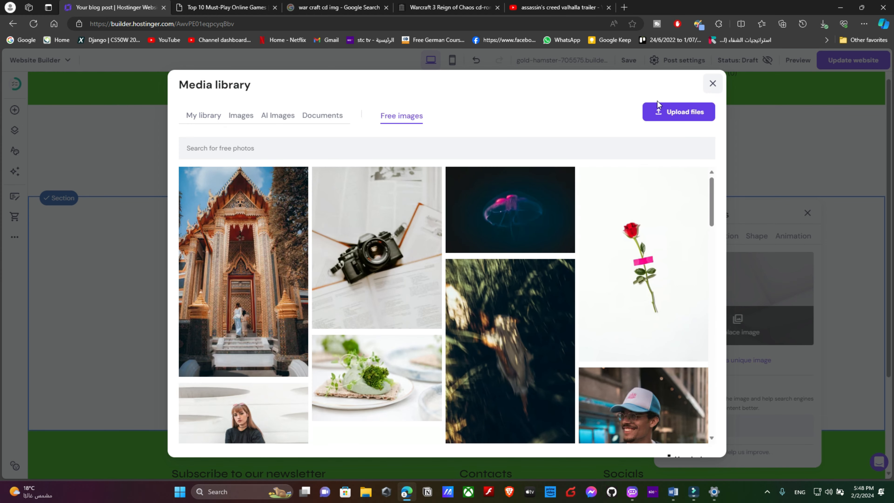
scroll(692, 104, down, 5)
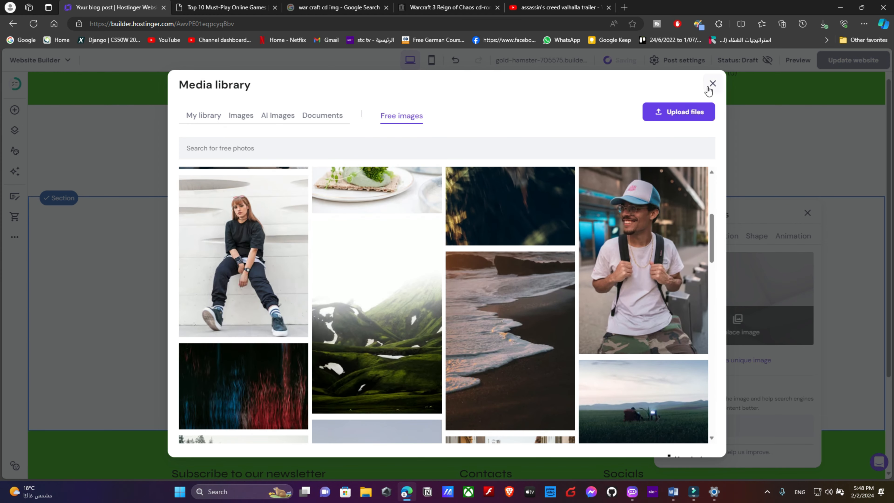
click(713, 84)
- Add a button beside the "My post content" text and align it with the right edge of the picture above
scroll(373, 307, down, 4)
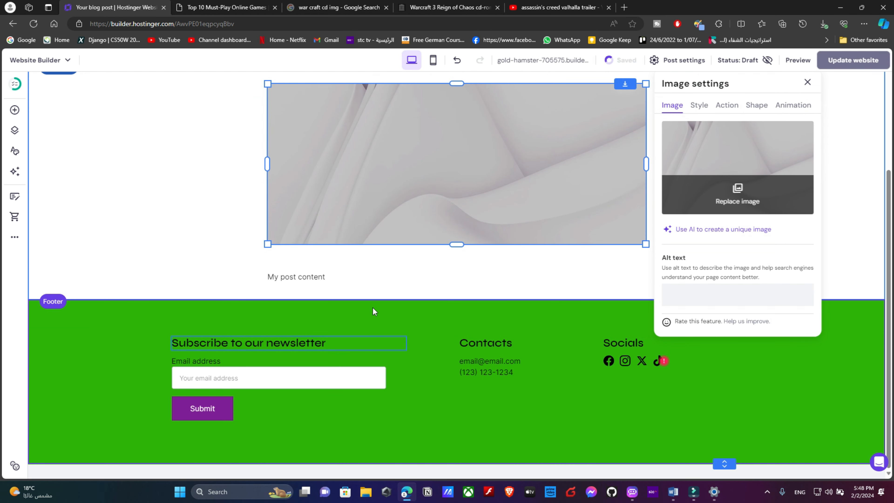
click(285, 276)
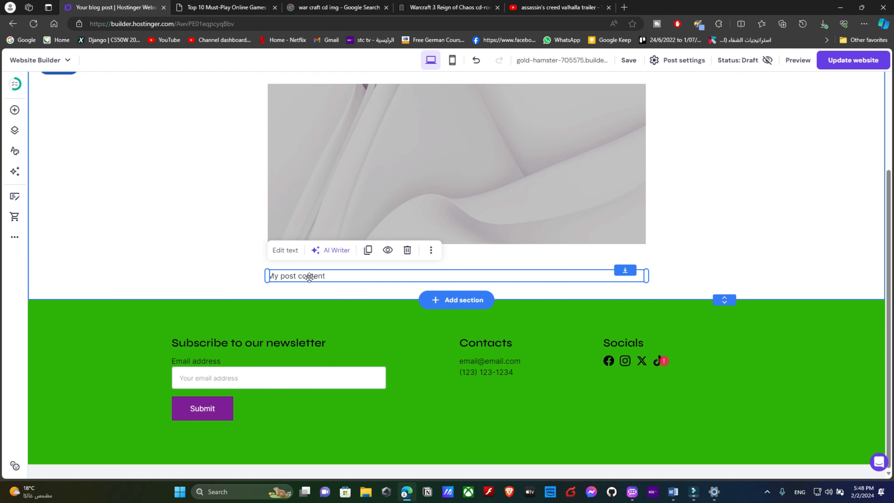
click(15, 110)
drag(104, 161, 632, 277)
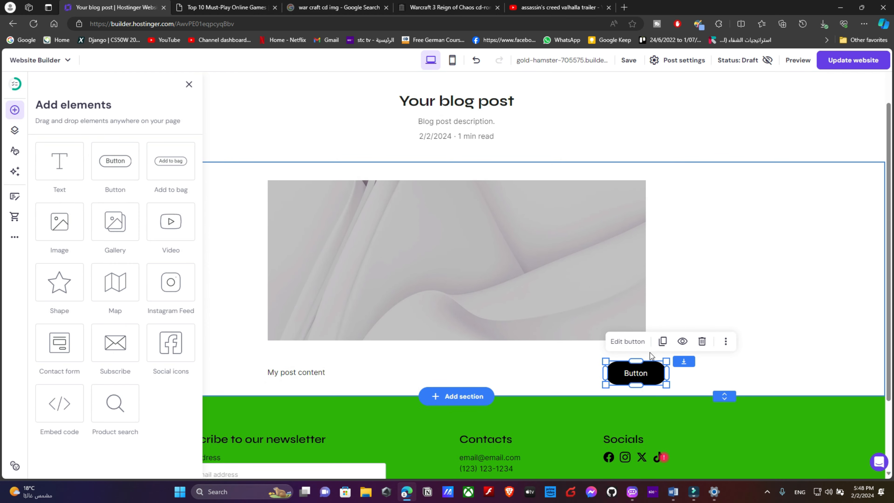
drag(634, 376, 614, 381)
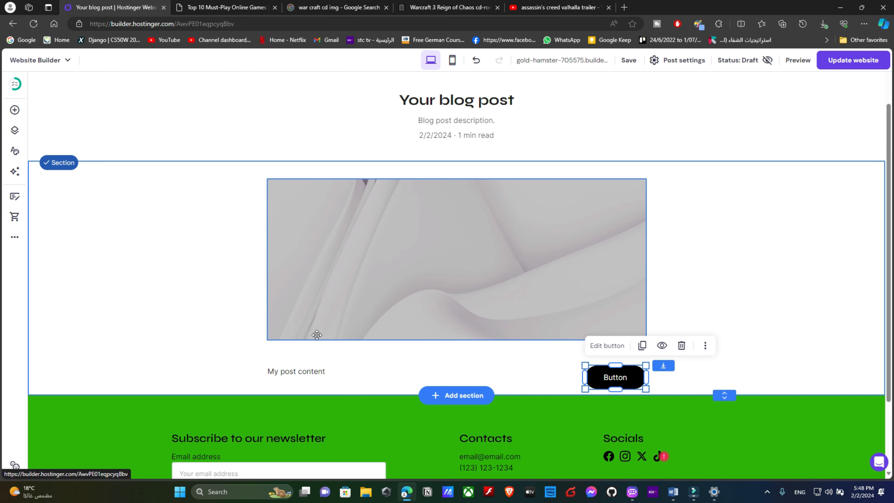
- Check the button's placement in the blog post and open the elements available for adding to the page
scroll(467, 313, down, 3)
scroll(384, 333, up, 4)
scroll(352, 314, down, 3)
scroll(349, 311, down, 1)
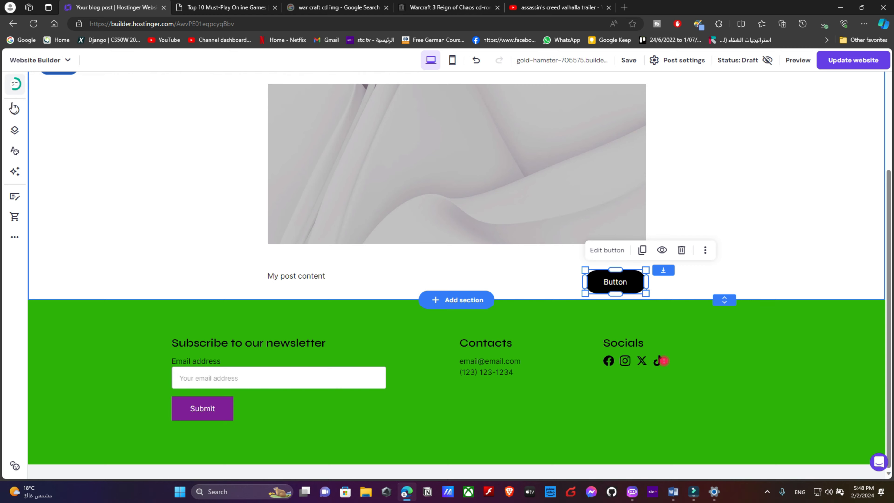
click(14, 110)
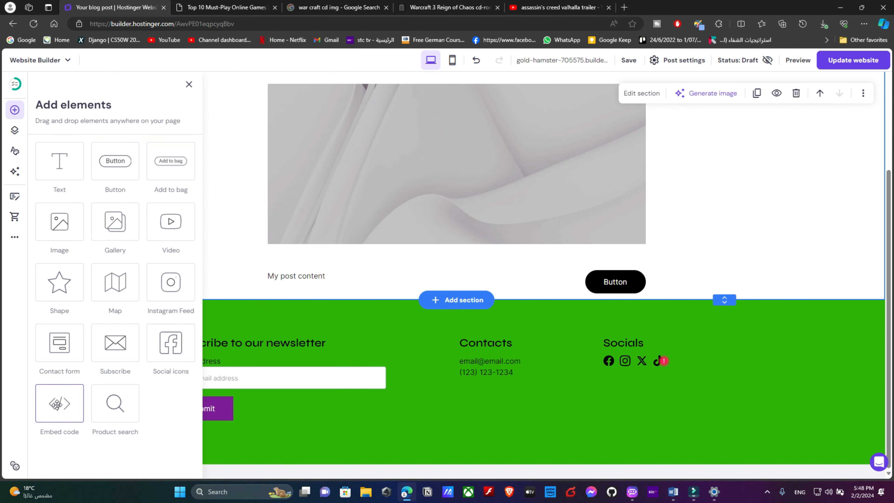